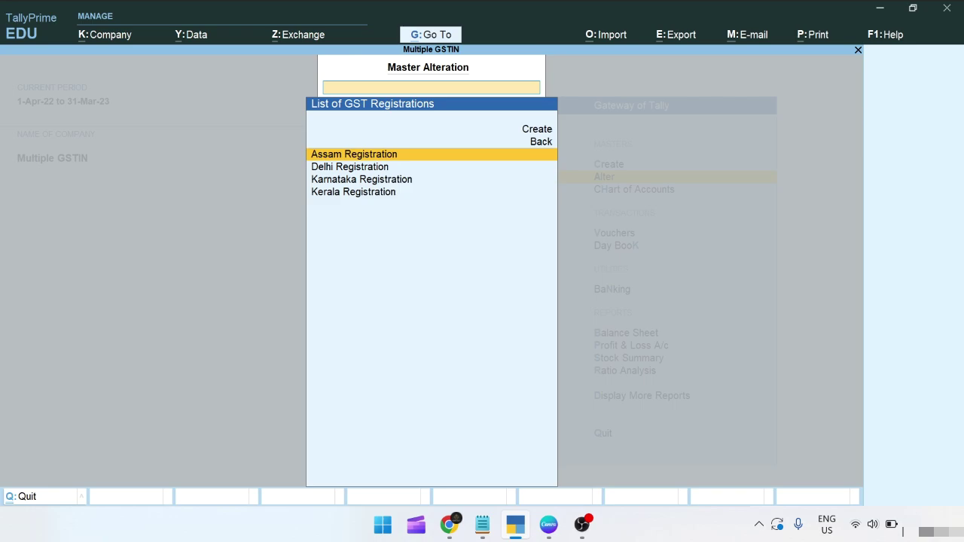
Step: Leave the master alteration list and shut the open Multiple GSTIN company
{"action": "key", "text": "Escape"}
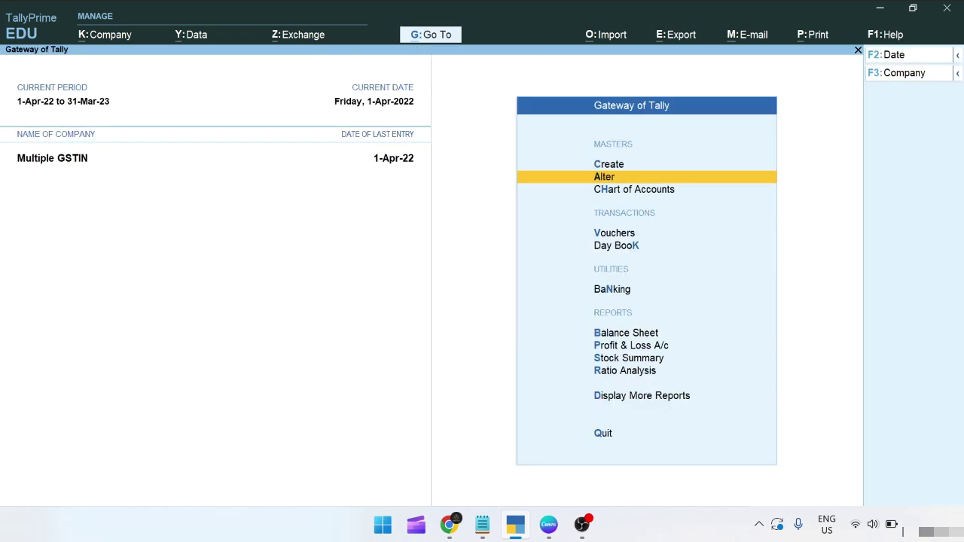
{"action": "key", "text": "Up"}
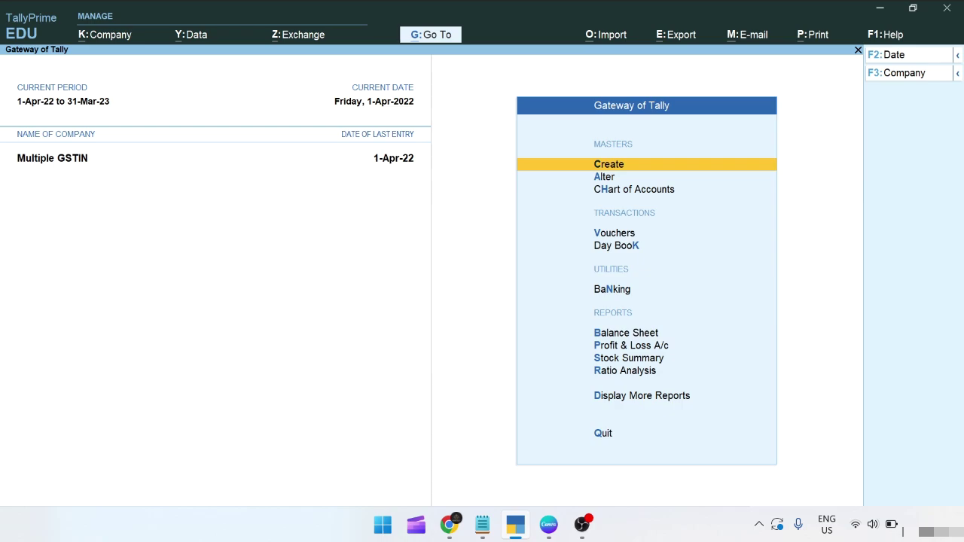
{"action": "key", "text": "alt"}
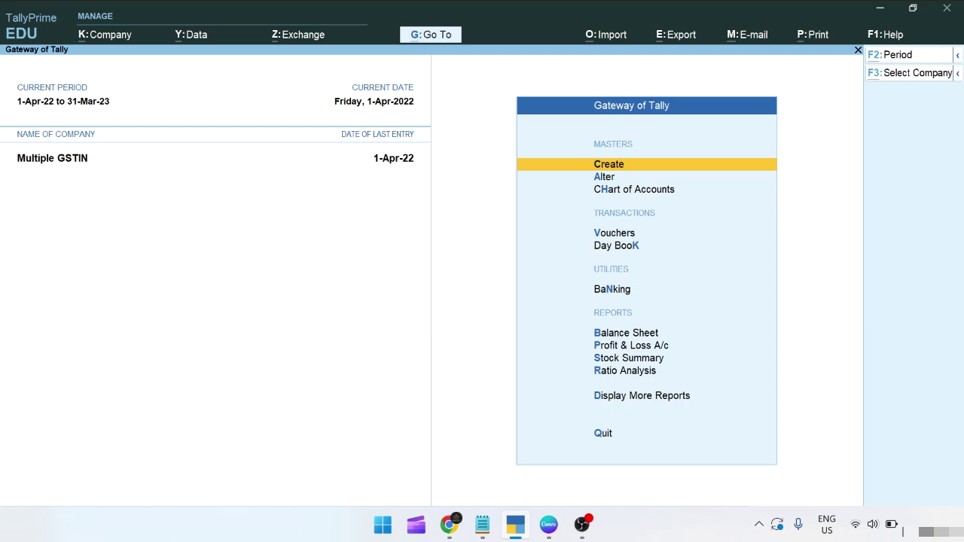
{"action": "key", "text": "alt+F3"}
{"action": "key", "text": "y"}
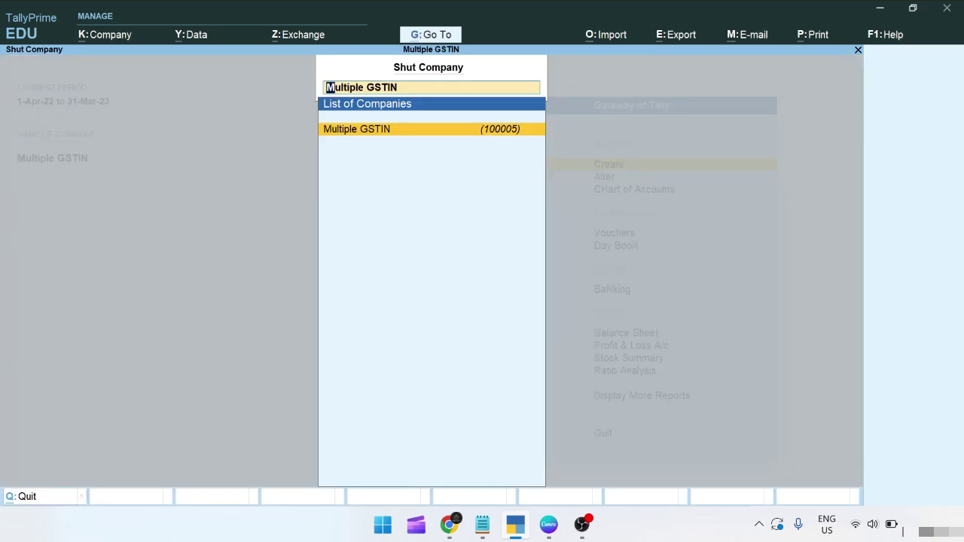
{"action": "key", "text": "Return"}
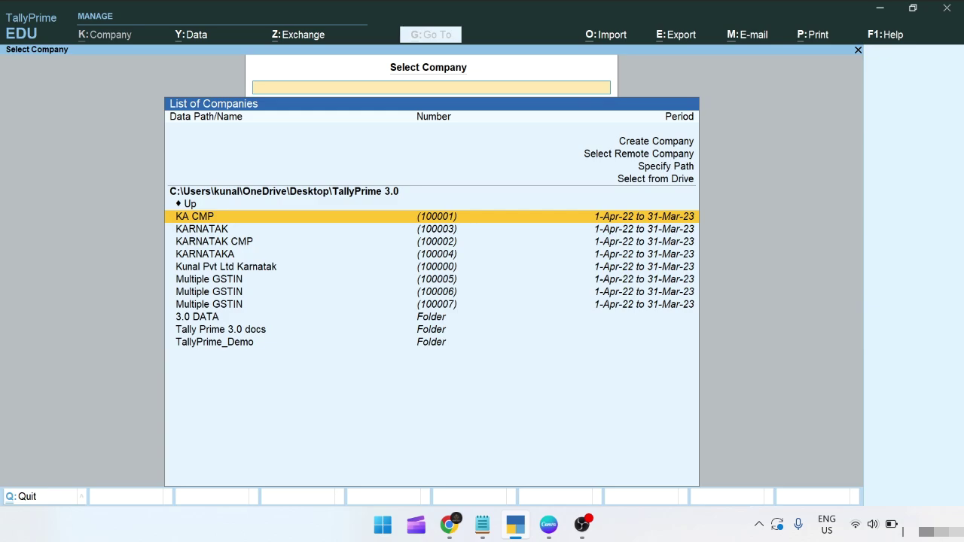
Step: Start creating a new company with Multiple GSTIN as both its company name and mailing name
{"action": "key", "text": "Up"}
{"action": "key", "text": "Up"}
{"action": "key", "text": "Up"}
{"action": "key", "text": "Up"}
{"action": "key", "text": "Up"}
{"action": "key", "text": "Up"}
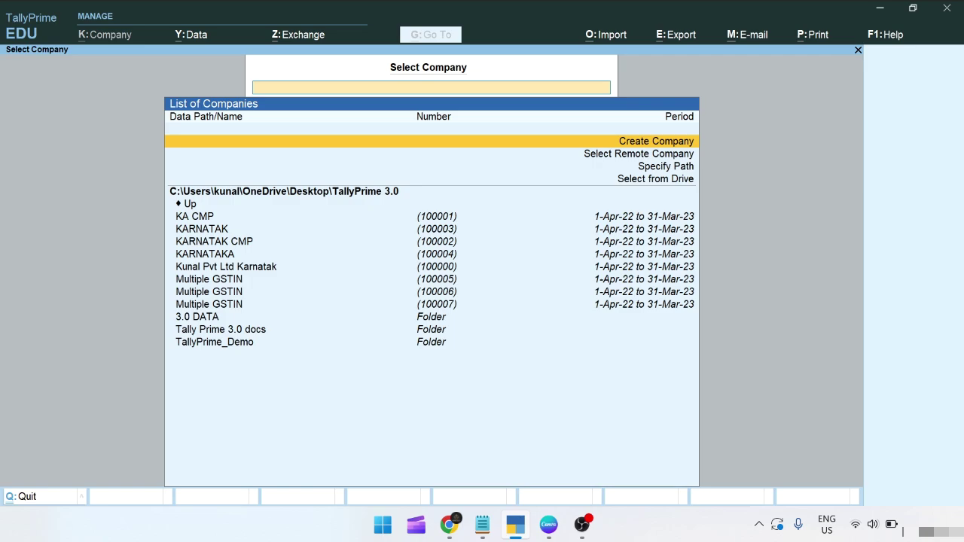
{"action": "key", "text": "Return"}
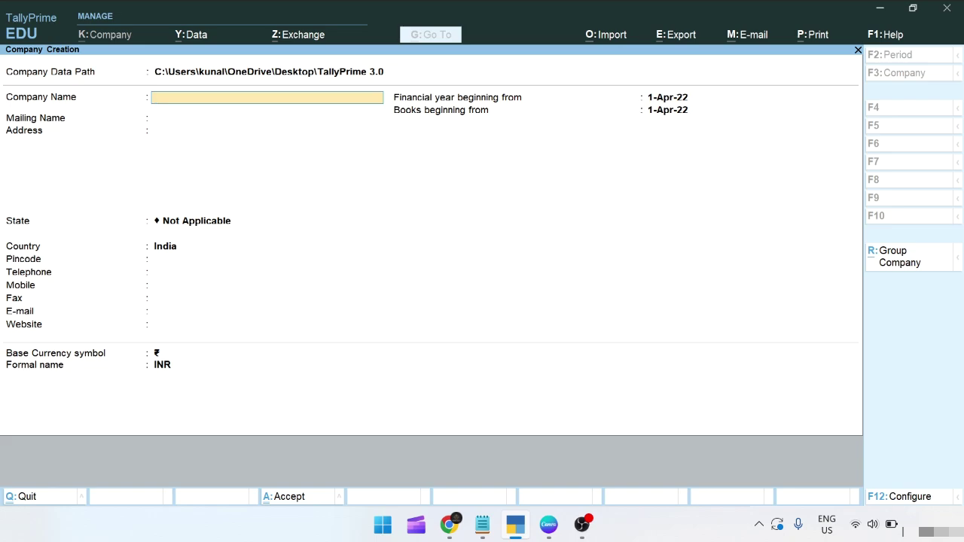
{"action": "type", "text": "Multiple GSTIN"}
{"action": "key", "text": "Return"}
{"action": "key", "text": "Return"}
{"action": "key", "text": "Return"}
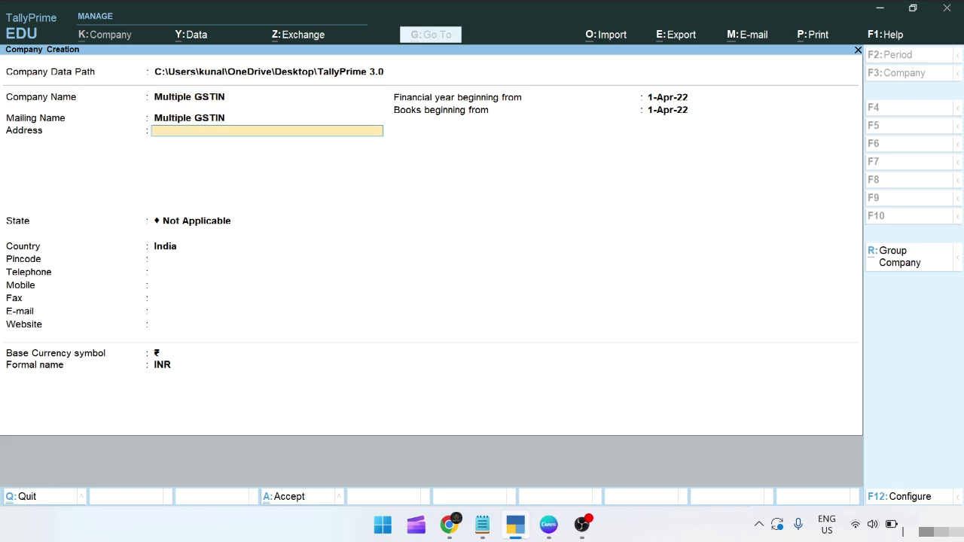
Step: Set the company's state to Karnataka, leave the contact details empty, and save the company
{"action": "type", "text": "Kar"}
{"action": "key", "text": "Return"}
{"action": "key", "text": "Return"}
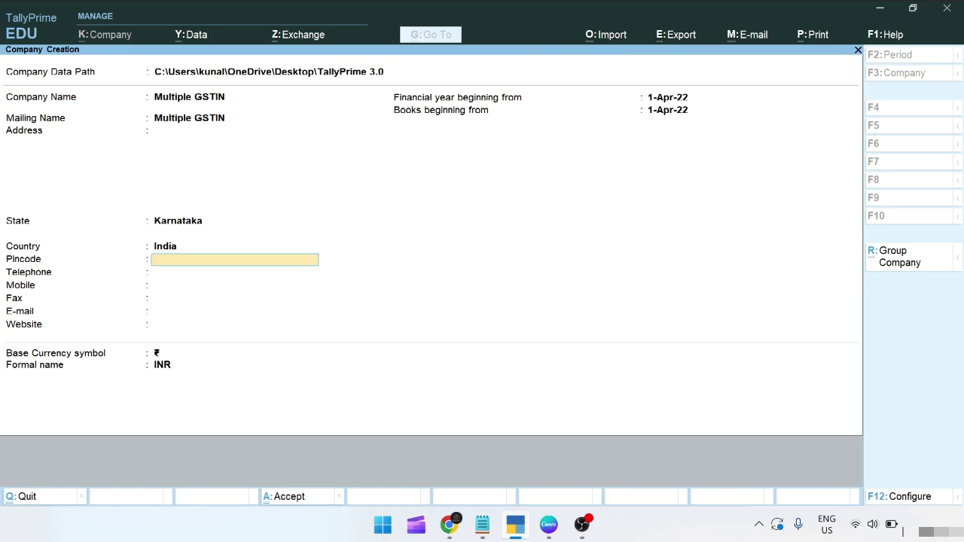
{"action": "key", "text": "ctrl"}
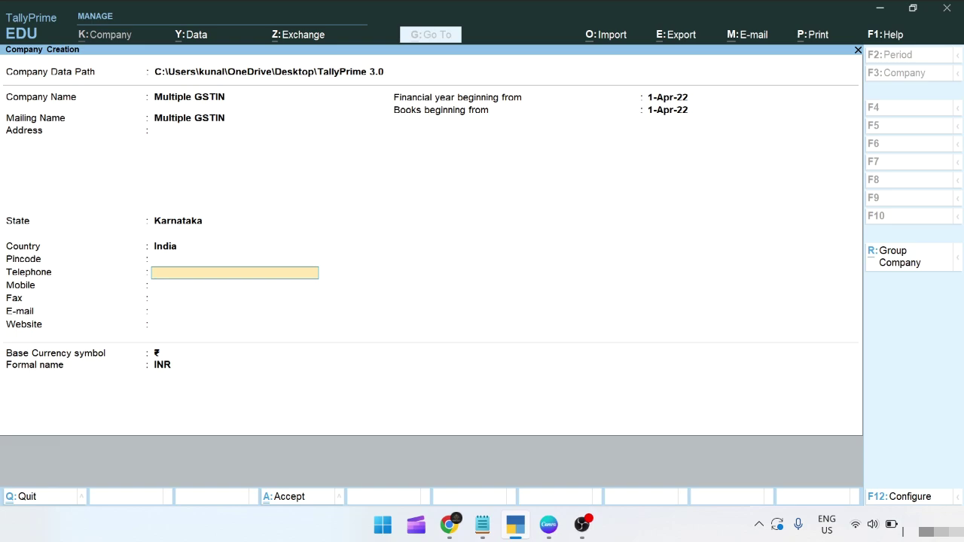
{"action": "key", "text": "ctrl"}
{"action": "key", "text": "ctrl+a"}
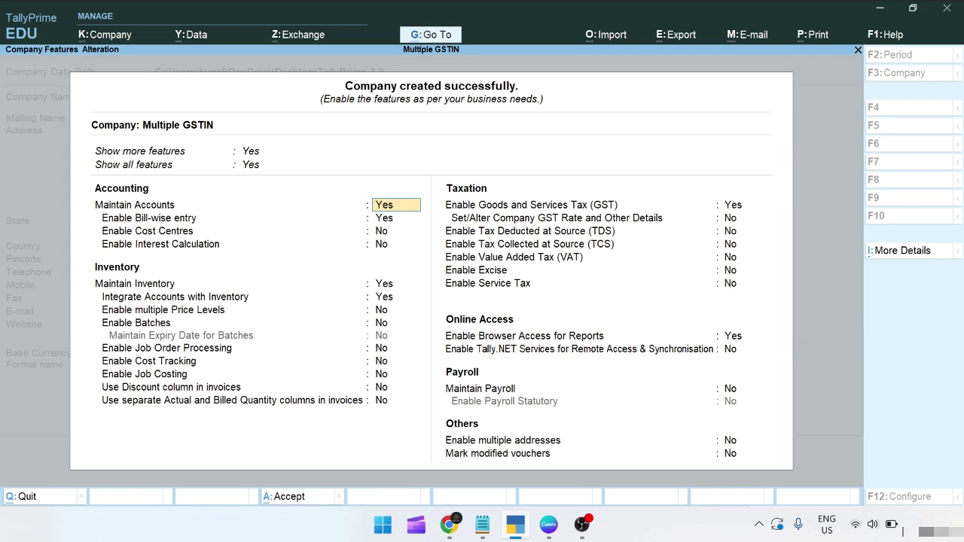
Step: Enable GST for the company and accept Karnataka, Regular registration type and No for Assessee of Other Territory
{"action": "left_click", "coordinate": [744, 205]}
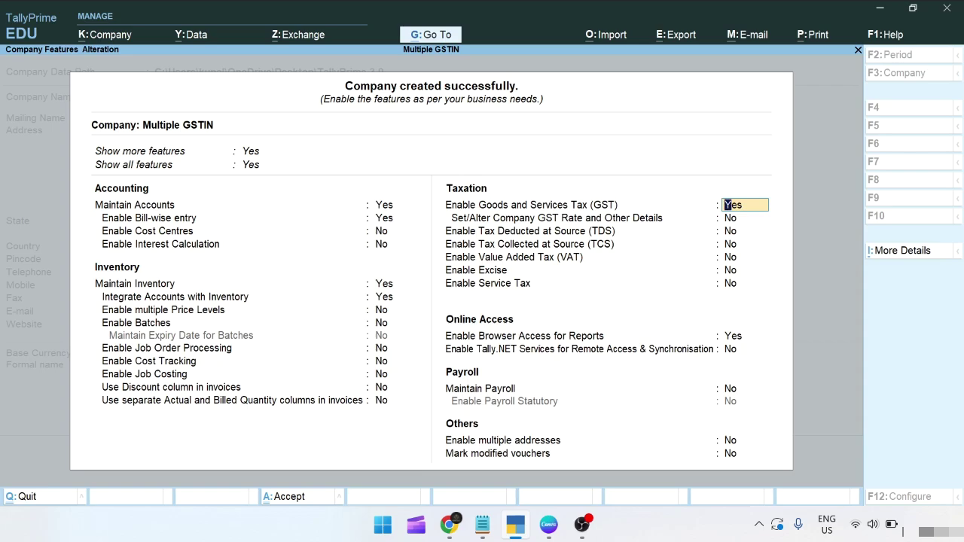
{"action": "key", "text": "Return"}
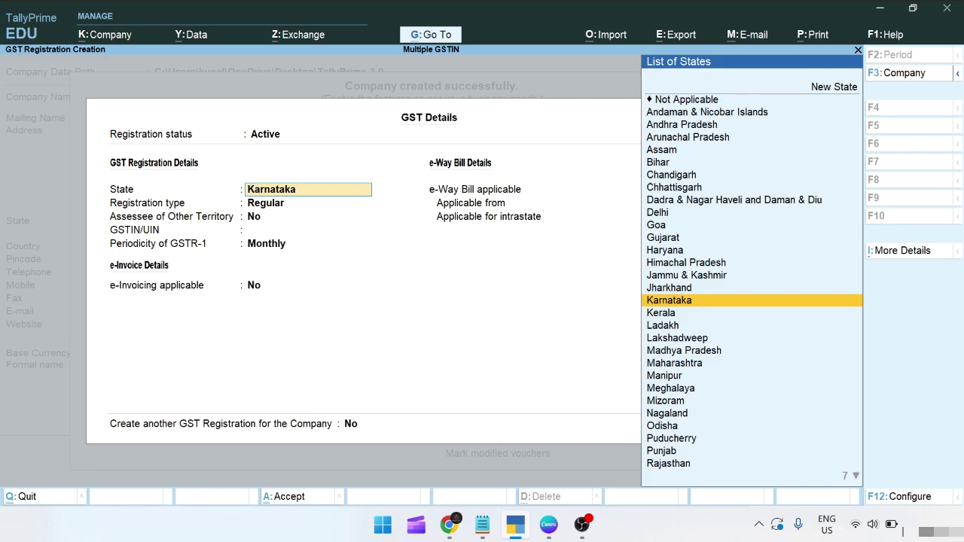
{"action": "key", "text": "Return"}
{"action": "key", "text": "Return"}
{"action": "key", "text": "Return"}
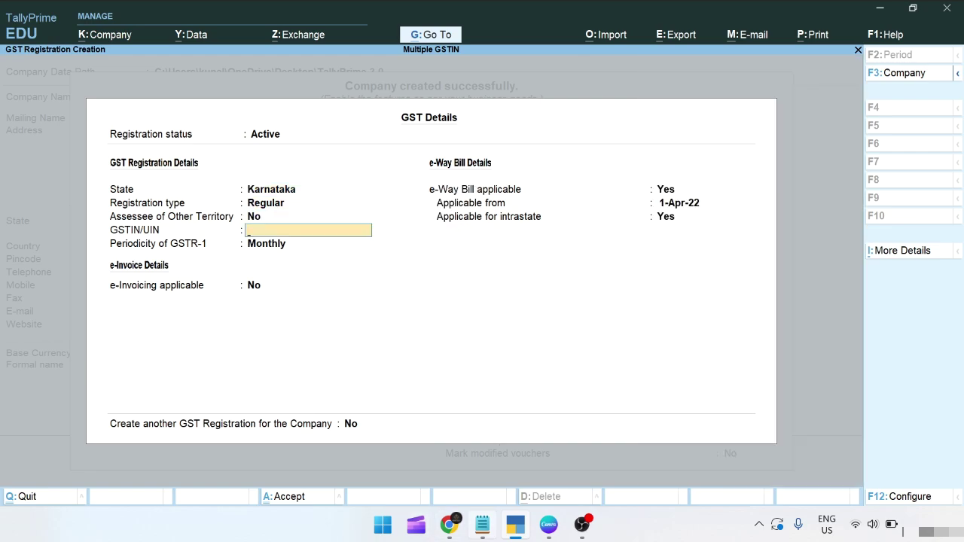
Step: Enter the Karnataka GSTIN from the Notepad list with Monthly GSTR-1 periodicity, and save the GST details and company features
{"action": "left_click", "coordinate": [483, 525]}
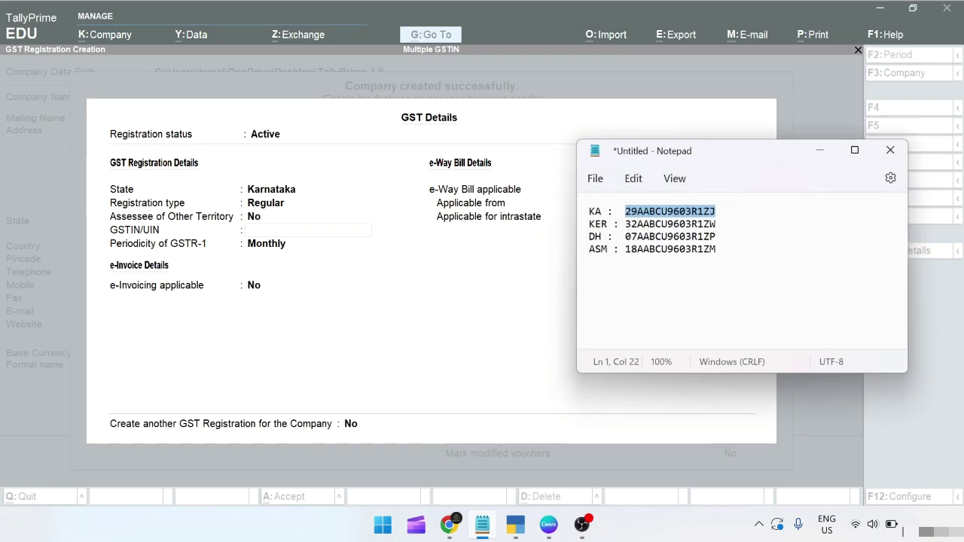
{"action": "key", "text": "alt+Tab"}
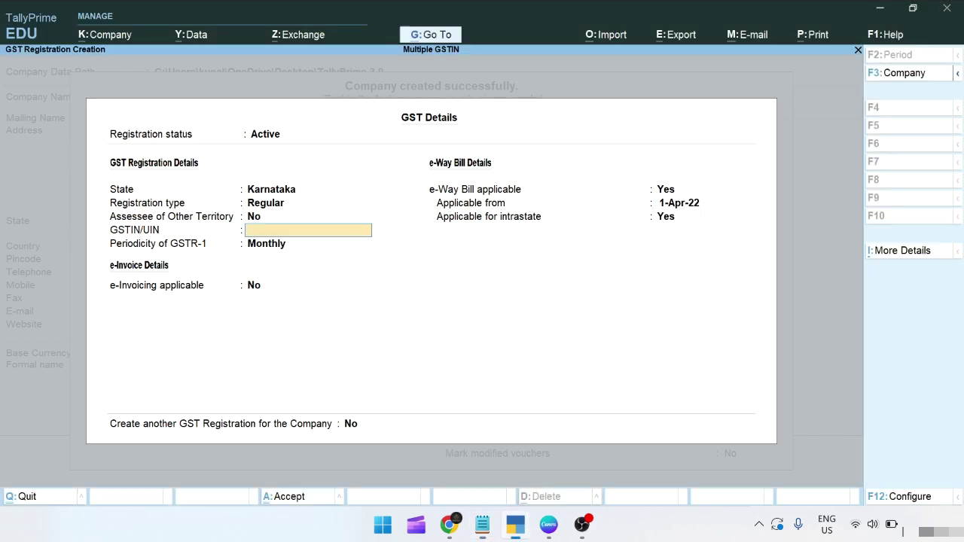
{"action": "key", "text": "Return"}
{"action": "key", "text": "Return"}
{"action": "key", "text": "BackSpace"}
{"action": "key", "text": "ctrl+alt+v"}
{"action": "key", "text": "Return"}
{"action": "key", "text": "Return"}
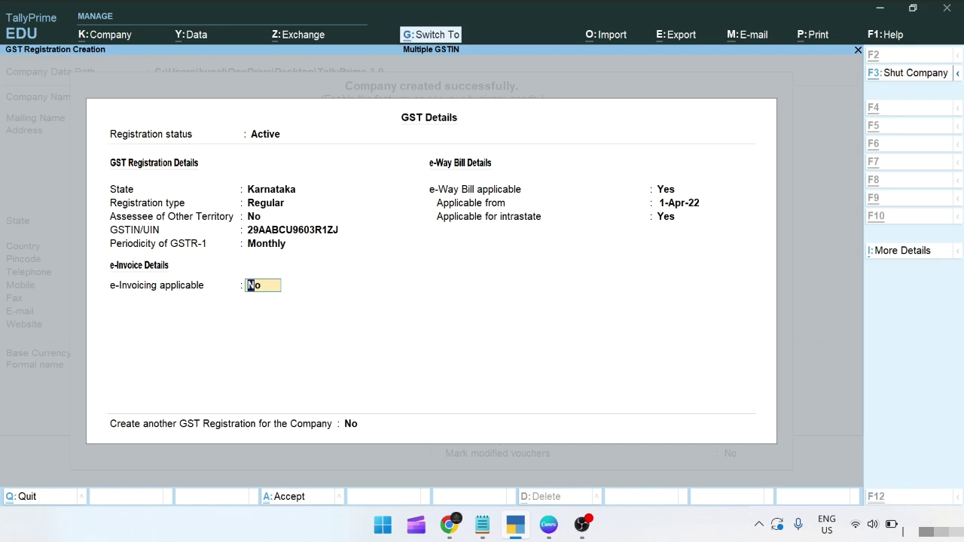
{"action": "key", "text": "ctrl+a"}
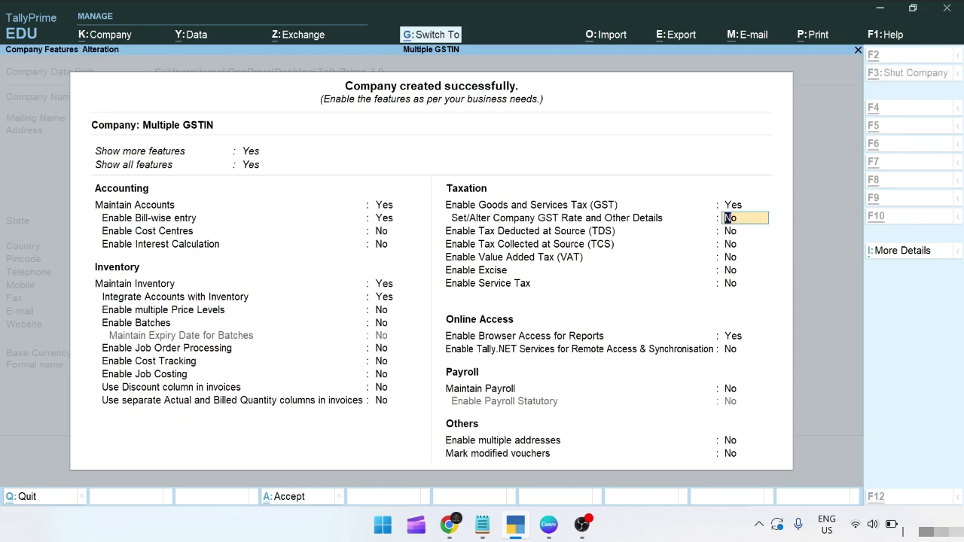
{"action": "key", "text": "ctrl+a"}
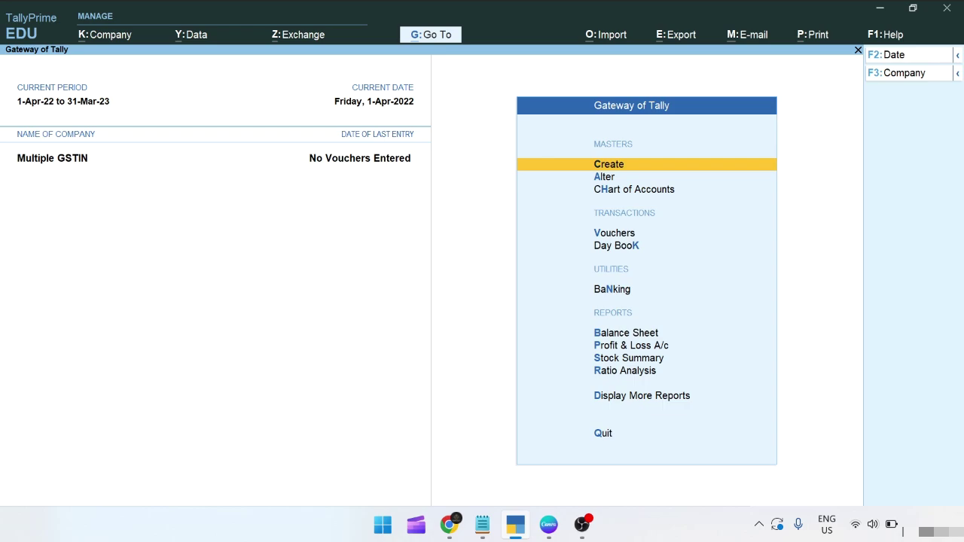
Step: Open the creation form for an additional GST Registration master, choosing to create a new one rather than alter the existing one
{"action": "key", "text": "Return"}
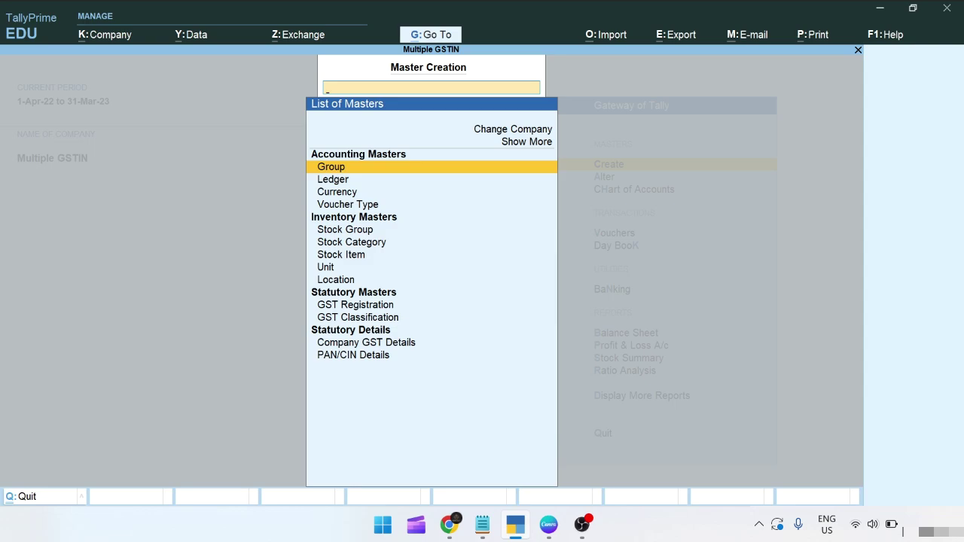
{"action": "key", "text": "Down"}
{"action": "key", "text": "Down"}
{"action": "key", "text": "Down"}
{"action": "key", "text": "Down"}
{"action": "key", "text": "Down"}
{"action": "key", "text": "Down"}
{"action": "key", "text": "Down"}
{"action": "key", "text": "Down"}
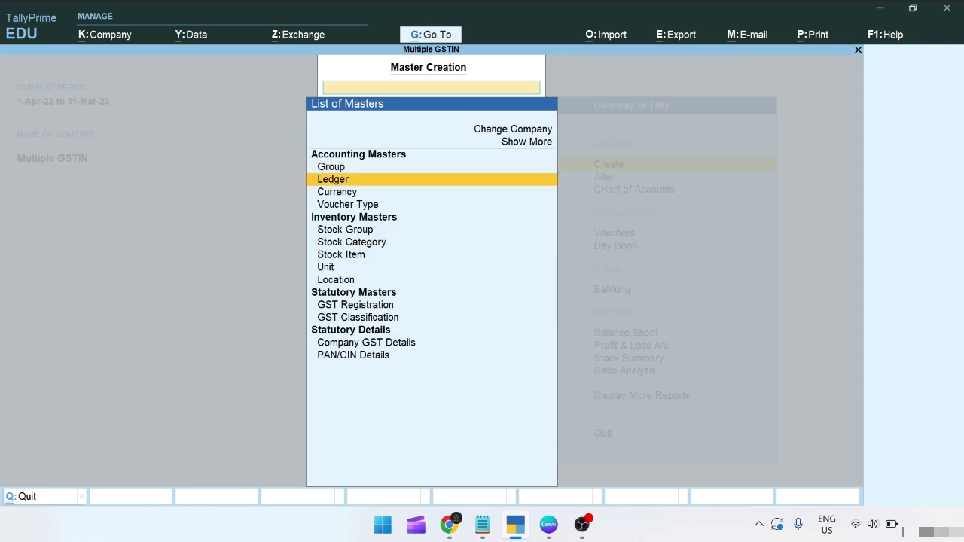
{"action": "key", "text": "Down"}
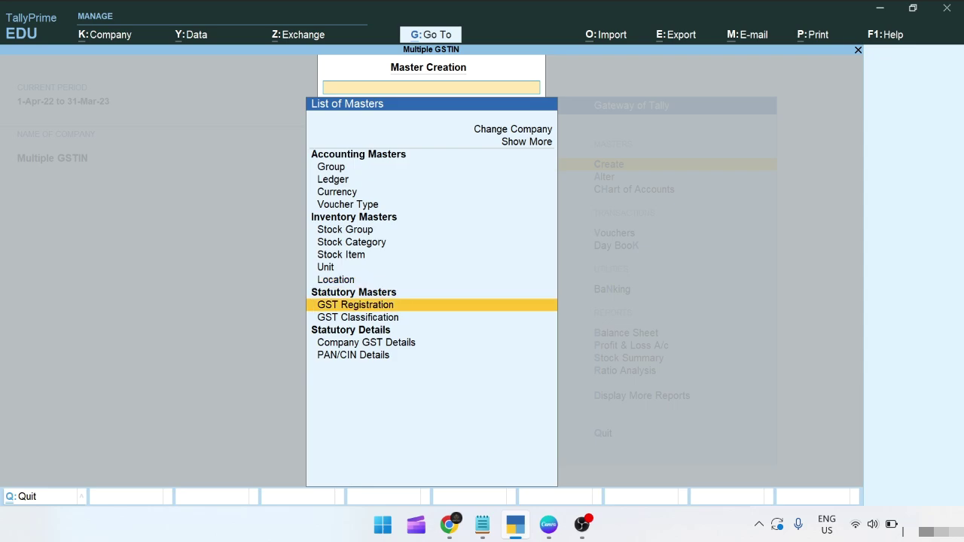
{"action": "key", "text": "Return"}
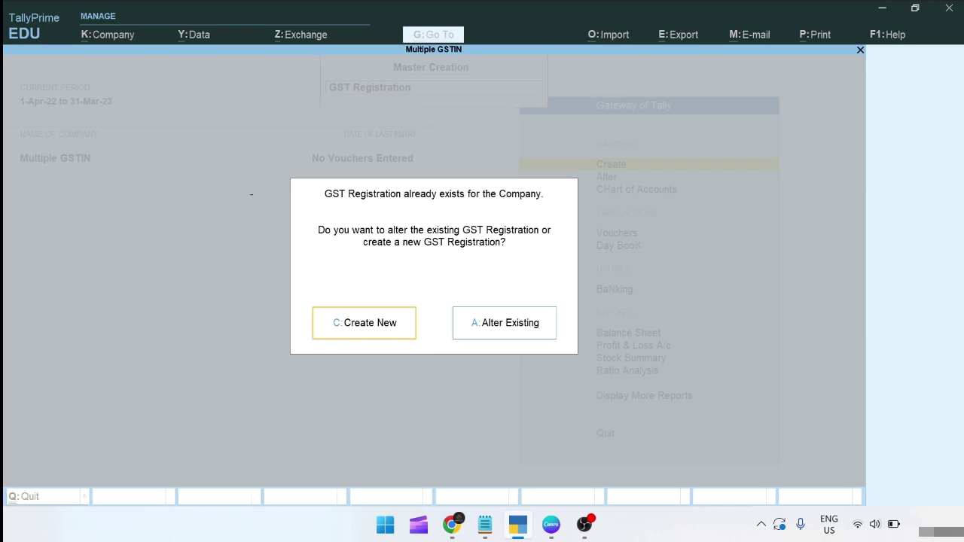
{"action": "key", "text": "Return"}
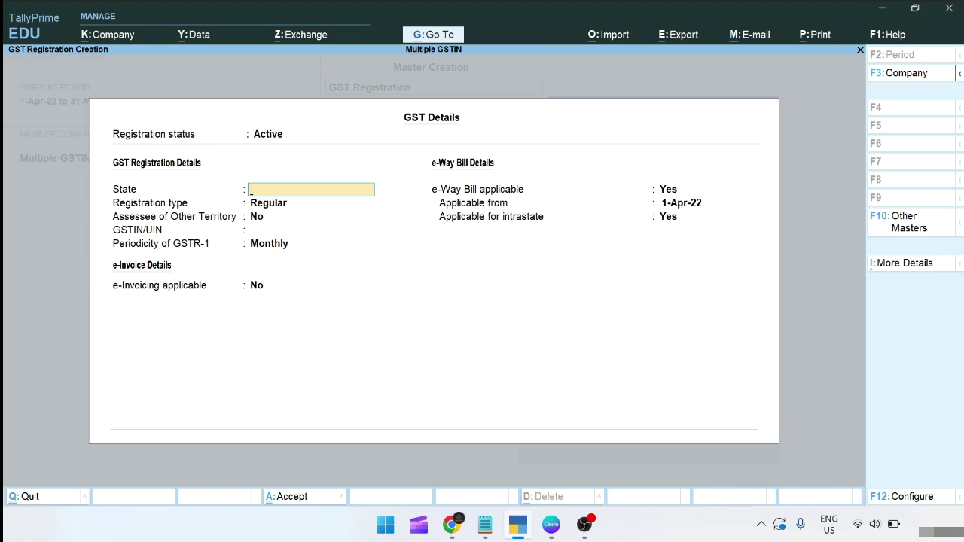
Step: Copy the Kerala (KER) GSTIN from the Notepad list and return to TallyPrime
{"action": "left_click", "coordinate": [485, 525]}
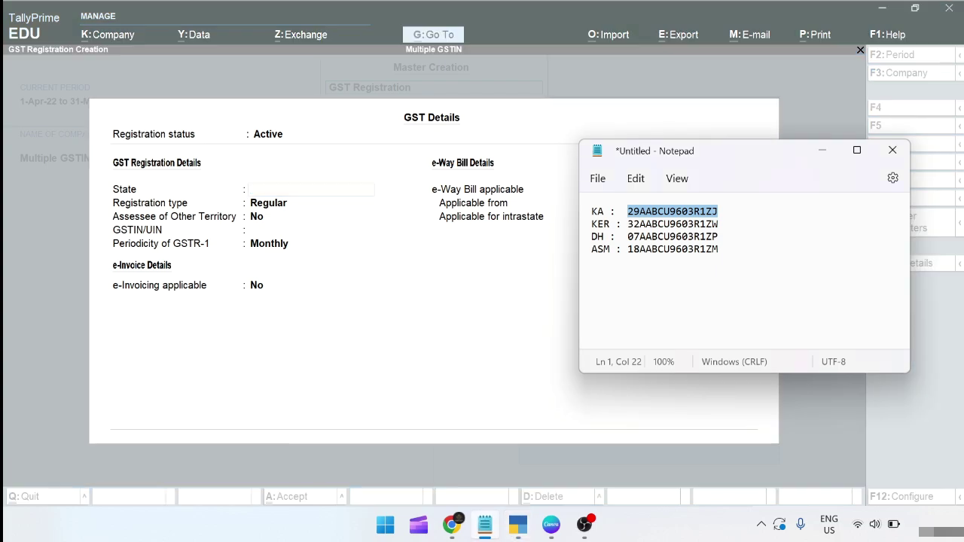
{"action": "double_click", "coordinate": [673, 224]}
{"action": "key", "text": "ctrl+c"}
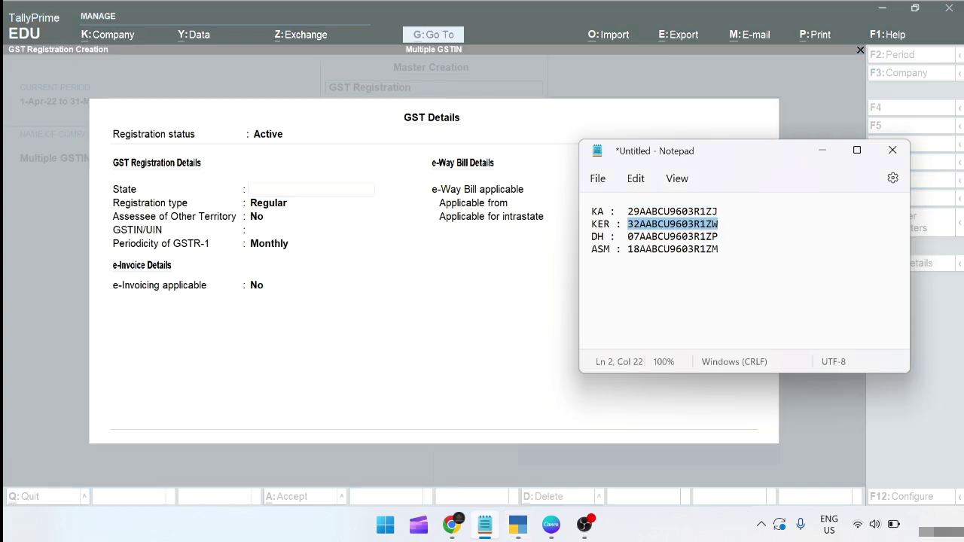
{"action": "key", "text": "alt+Tab"}
Step: Set the registration's state to Kerala with type Regular, paste the copied GSTIN, and save the registration
{"action": "type", "text": "Ke"}
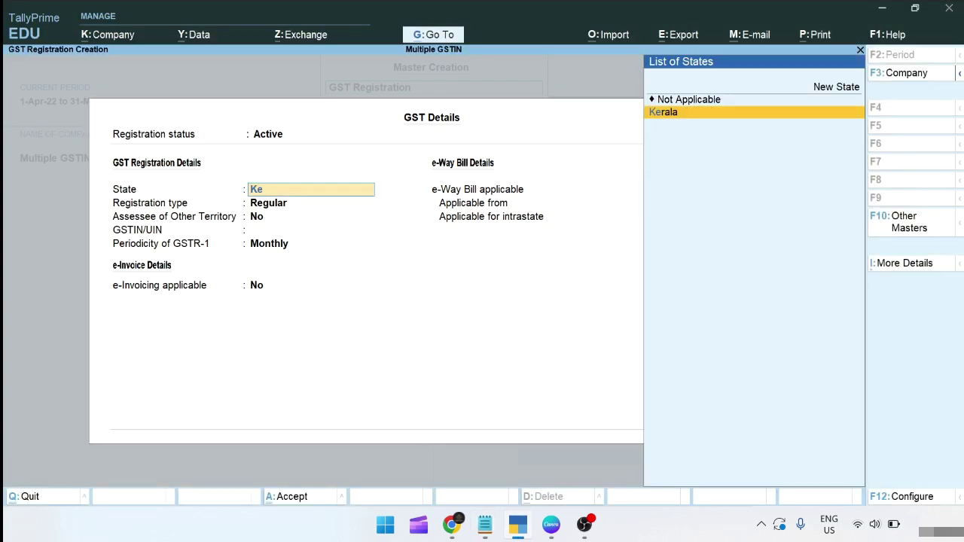
{"action": "key", "text": "Return"}
{"action": "key", "text": "Return"}
{"action": "key", "text": "Return"}
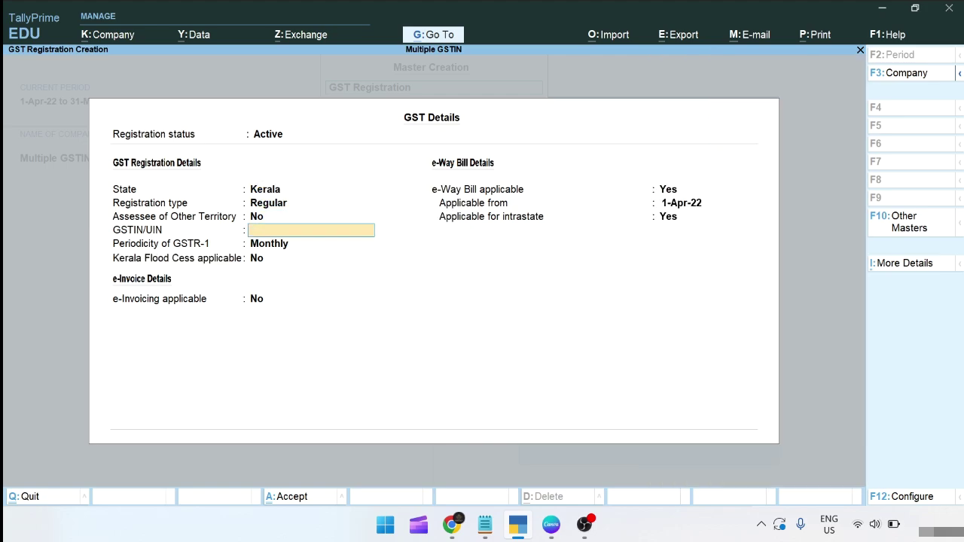
{"action": "key", "text": "ctrl+v"}
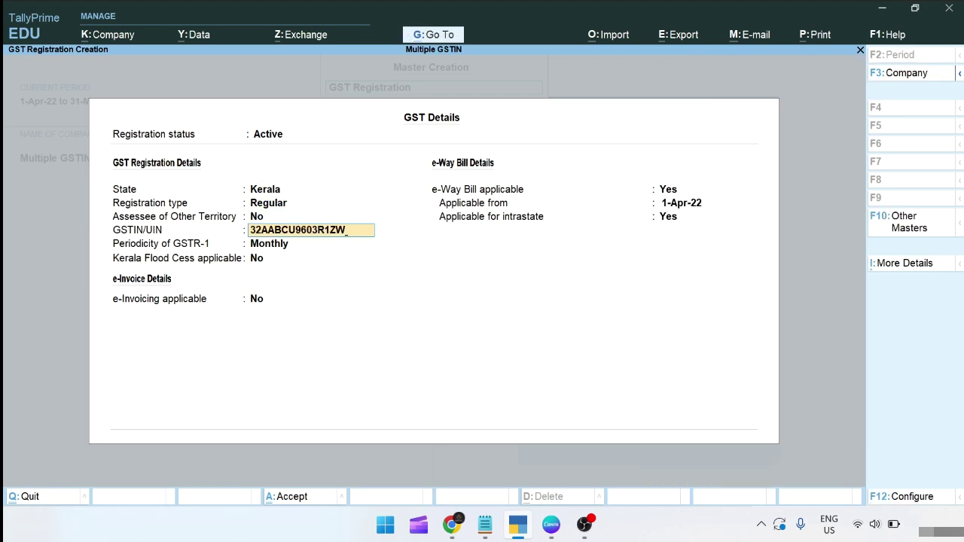
{"action": "key", "text": "Return"}
{"action": "key", "text": "ctrl+a"}
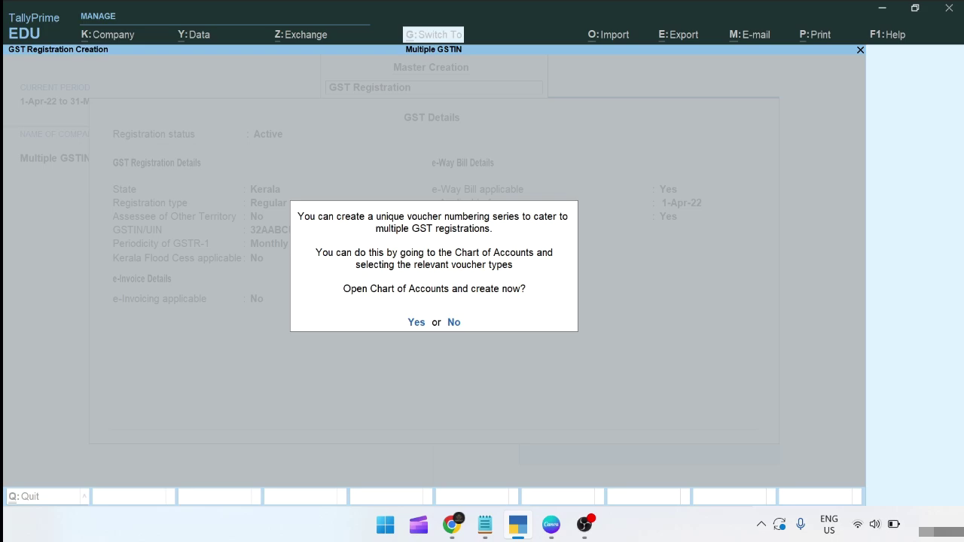
Step: Accept opening the Chart of Accounts for voucher numbering and open the numbering series details for the Sales voucher type
{"action": "key", "text": "y"}
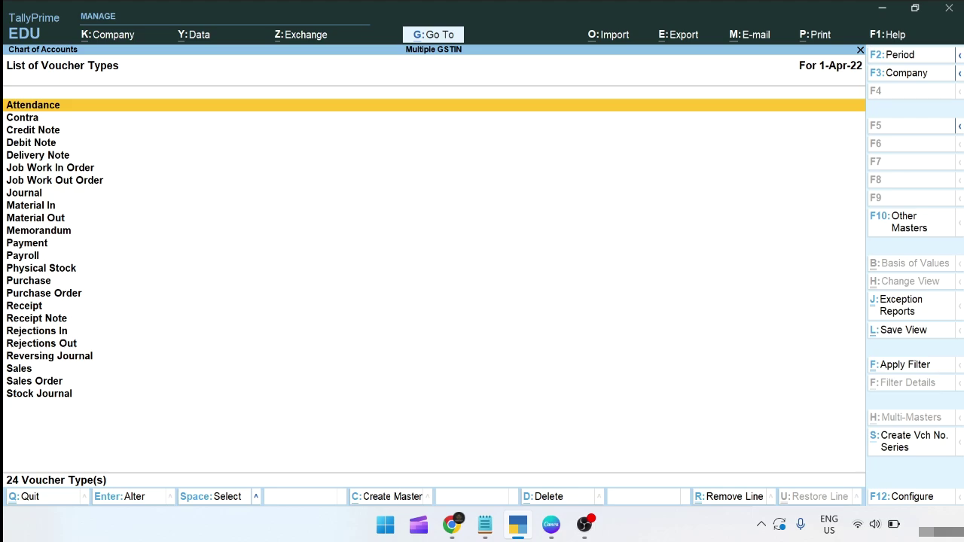
{"action": "key", "text": "Down"}
{"action": "key", "text": "Down"}
{"action": "key", "text": "Down"}
{"action": "key", "text": "Down"}
{"action": "key", "text": "Down"}
{"action": "key", "text": "Down"}
{"action": "key", "text": "Down"}
{"action": "key", "text": "Down"}
{"action": "key", "text": "Down"}
{"action": "key", "text": "Down"}
{"action": "key", "text": "Down"}
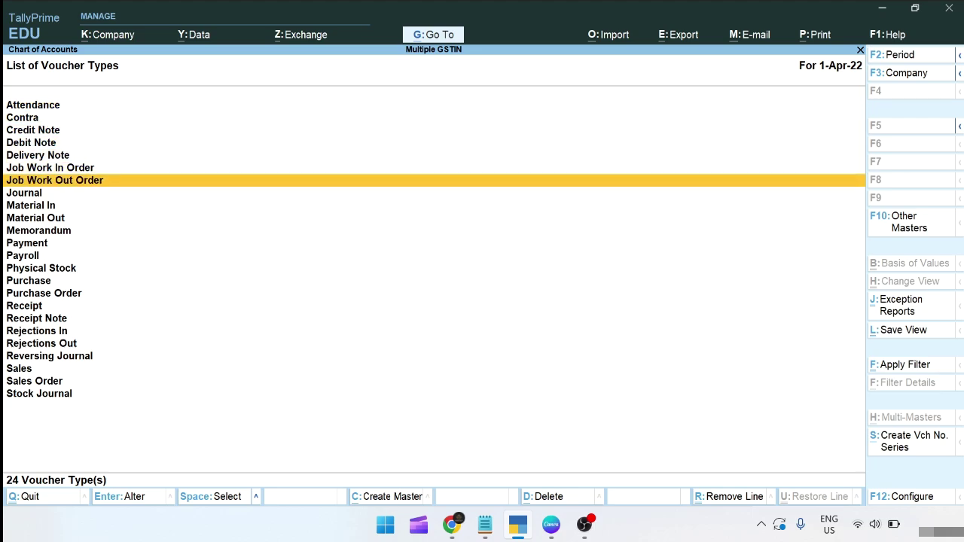
{"action": "key", "text": "Down"}
{"action": "key", "text": "Down"}
{"action": "key", "text": "Down"}
{"action": "key", "text": "Down"}
{"action": "key", "text": "Down"}
{"action": "key", "text": "Down"}
{"action": "key", "text": "Down"}
{"action": "key", "text": "Down"}
{"action": "key", "text": "Down"}
{"action": "key", "text": "Down"}
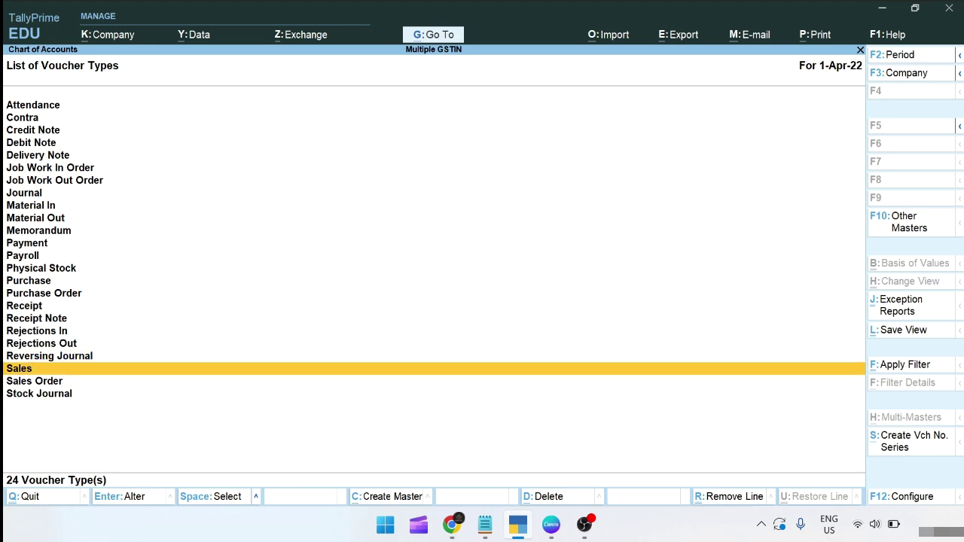
{"action": "key", "text": "Return"}
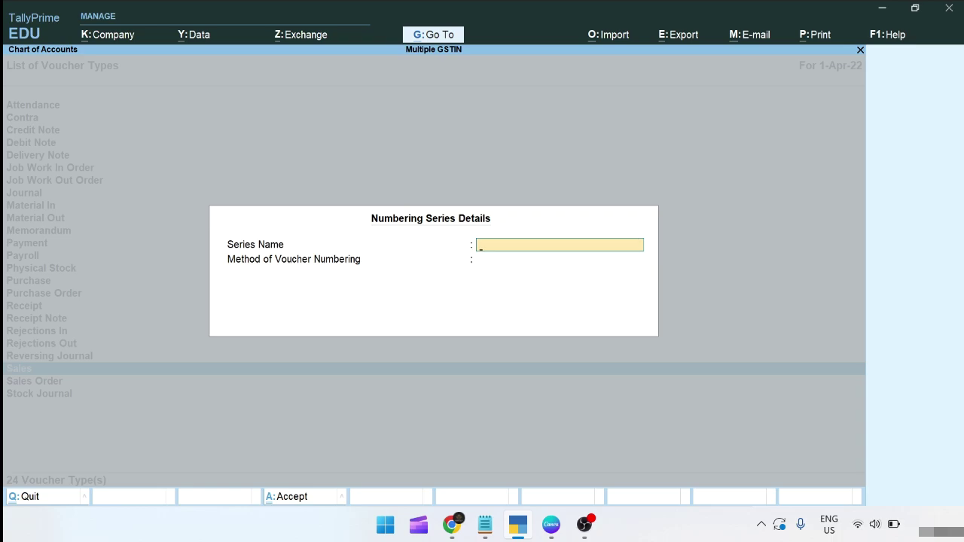
Step: Name the Sales numbering series KER, with Automatic voucher numbering and the Retain Original Voucher No. behaviour
{"action": "type", "text": "KER"}
{"action": "key", "text": "Return"}
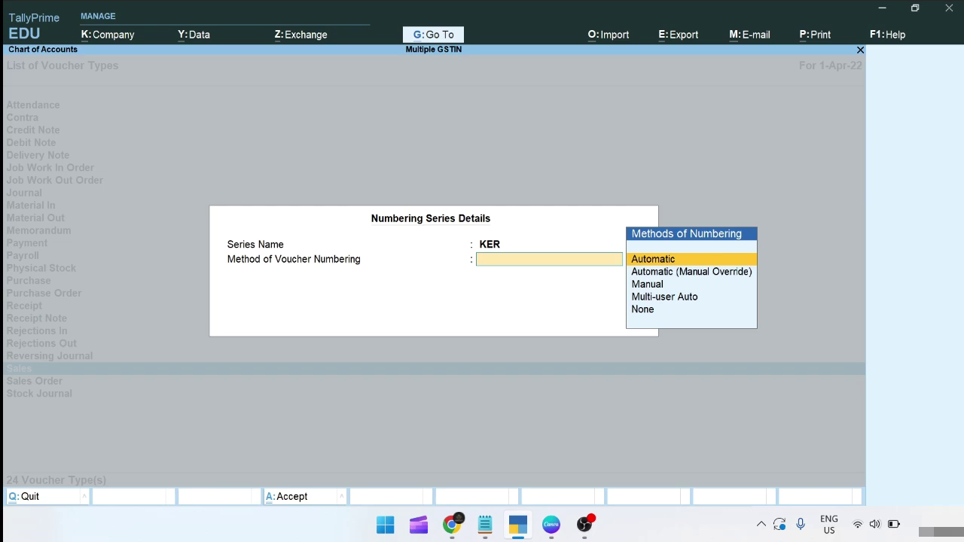
{"action": "key", "text": "Return"}
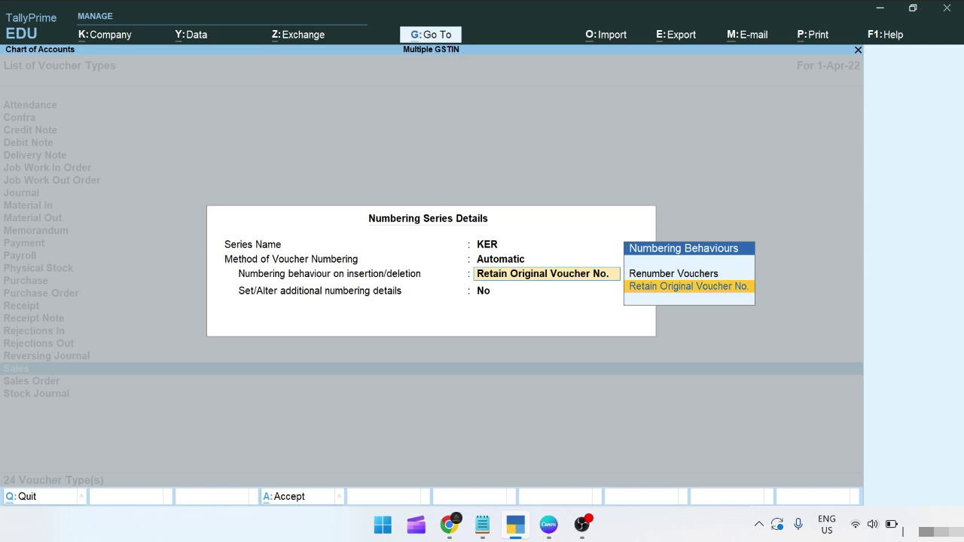
{"action": "key", "text": "Up"}
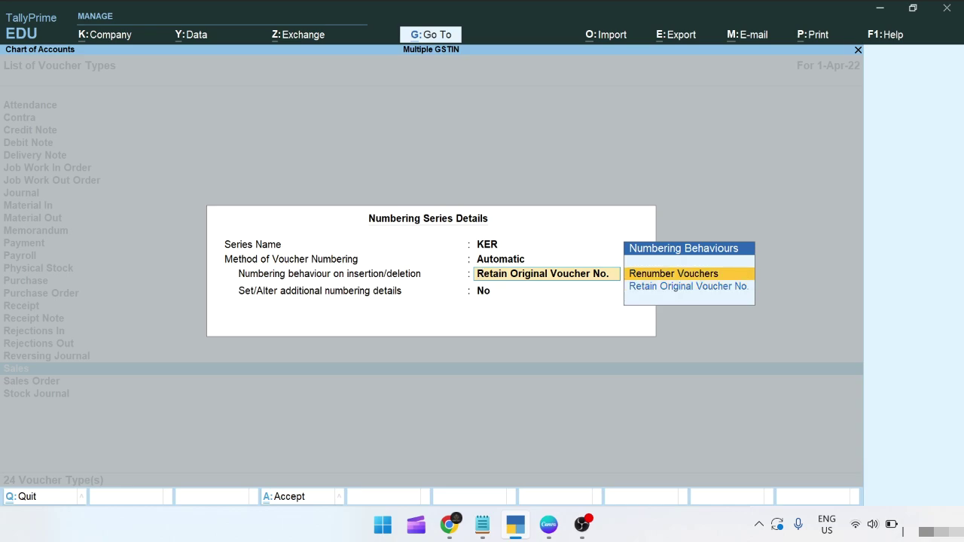
{"action": "key", "text": "Down"}
{"action": "key", "text": "Return"}
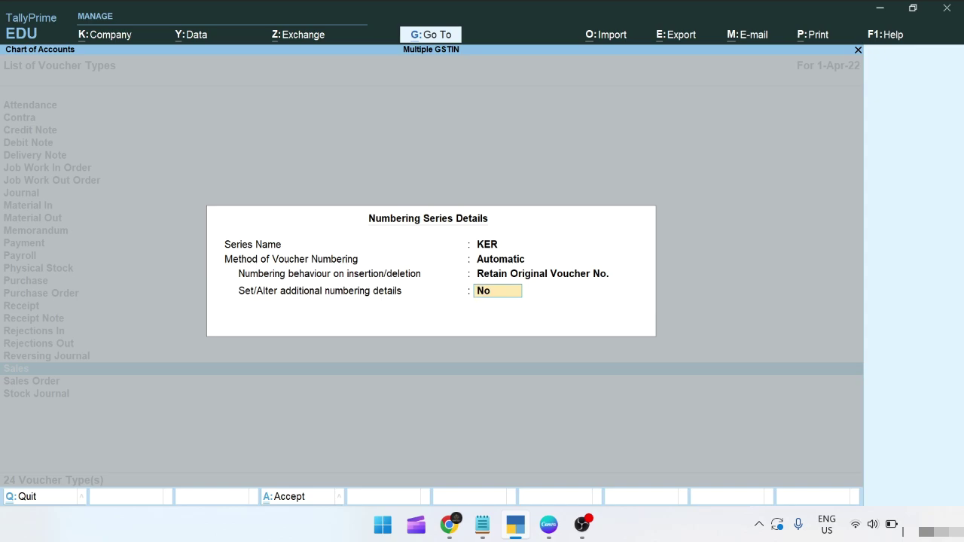
Step: Enable additional numbering details for the KER series and restart numbering yearly at 1 from 1-Apr-22, without zero prefill
{"action": "type", "text": "y"}
{"action": "key", "text": "Return"}
{"action": "key", "text": "Return"}
{"action": "key", "text": "Return"}
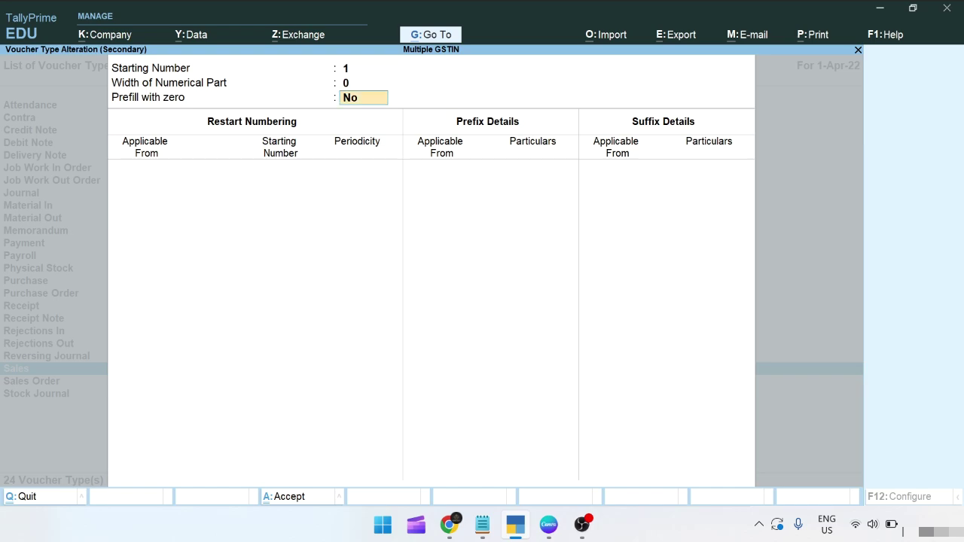
{"action": "key", "text": "Return"}
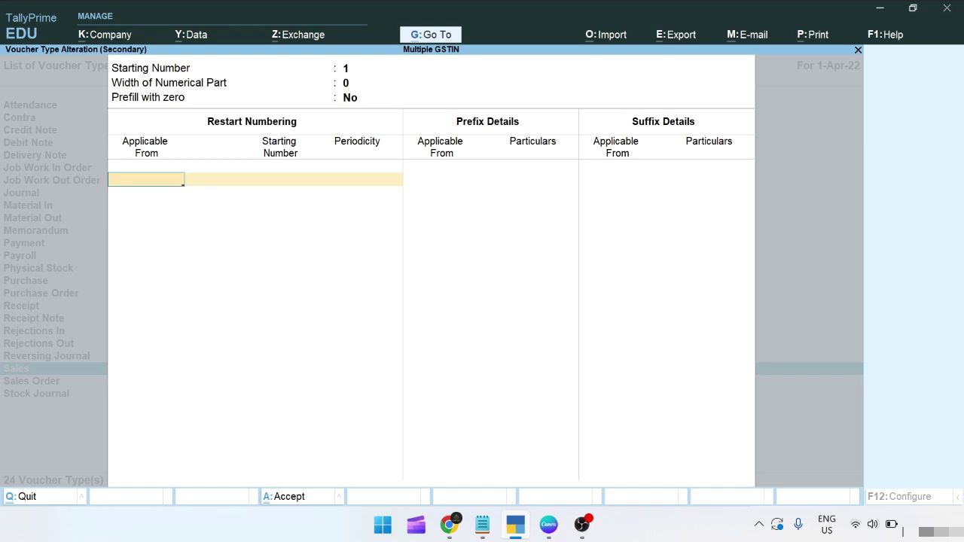
{"action": "key", "text": "Return"}
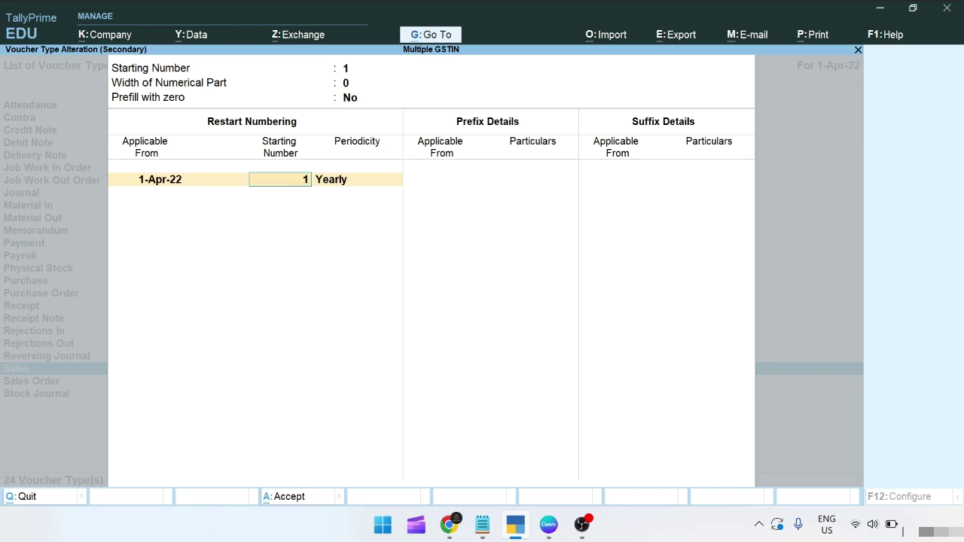
{"action": "key", "text": "Return"}
{"action": "key", "text": "Return"}
{"action": "key", "text": "Return"}
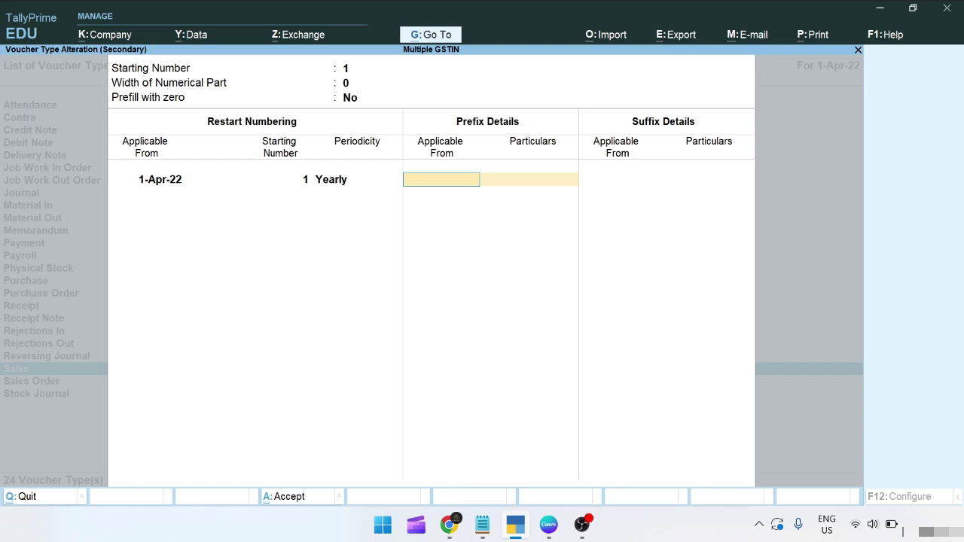
Step: Add the prefix KER/ applicable from 1-Apr-22 and save the KER numbering series
{"action": "key", "text": "Return"}
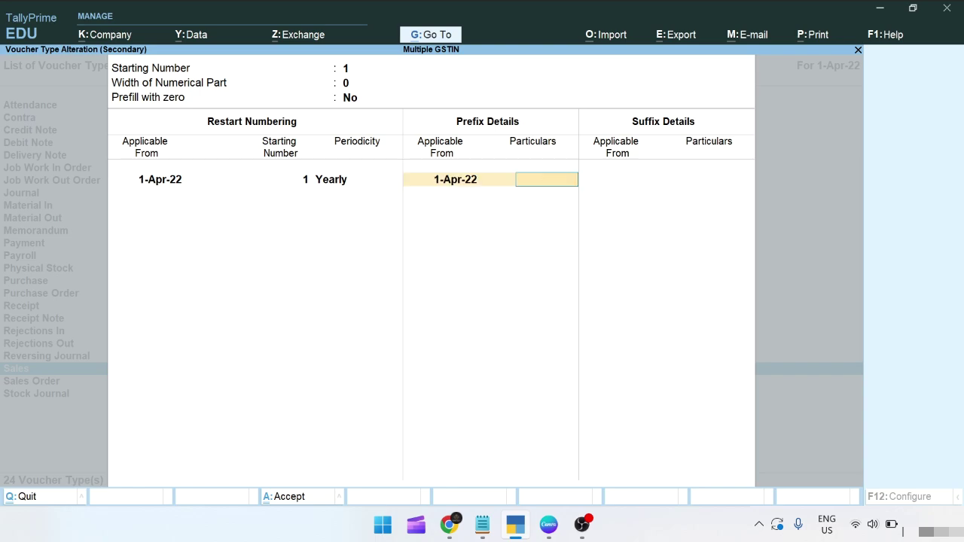
{"action": "type", "text": "KER"}
{"action": "key", "text": "Return"}
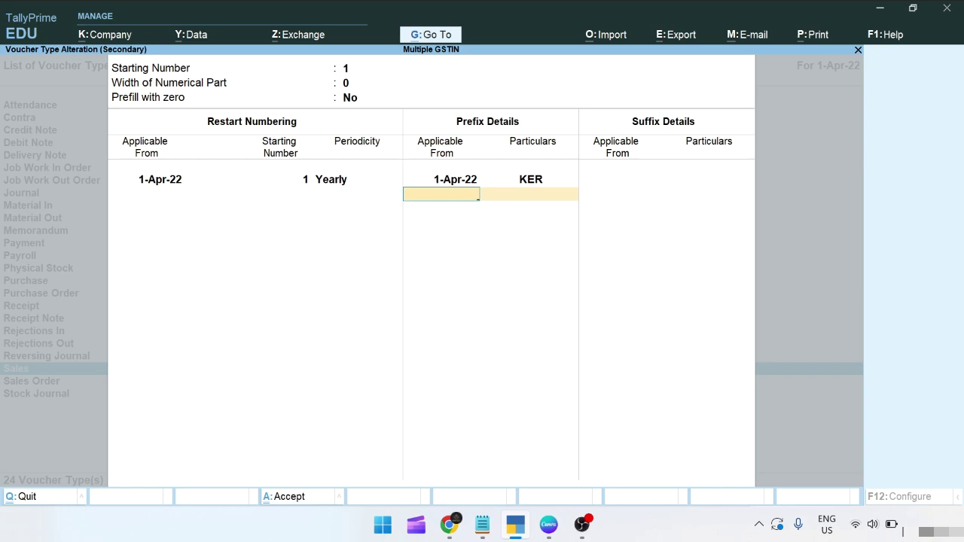
{"action": "key", "text": "BackSpace"}
{"action": "type", "text": "KER"}
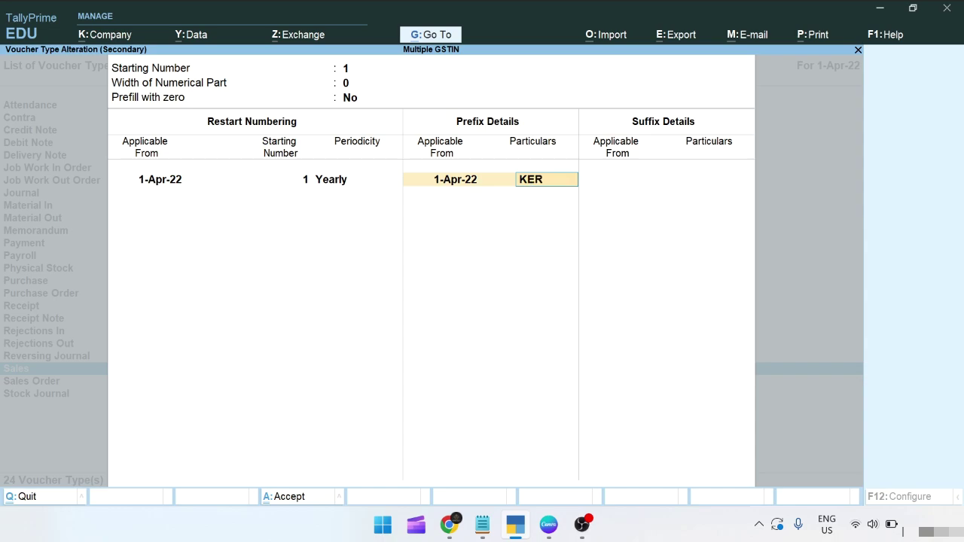
{"action": "type", "text": "/"}
{"action": "key", "text": "Return"}
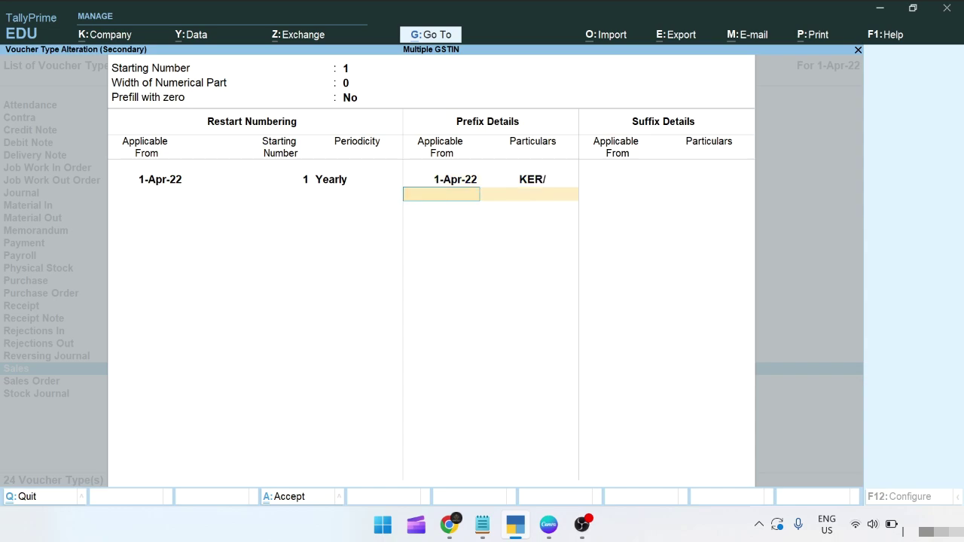
{"action": "key", "text": "Return"}
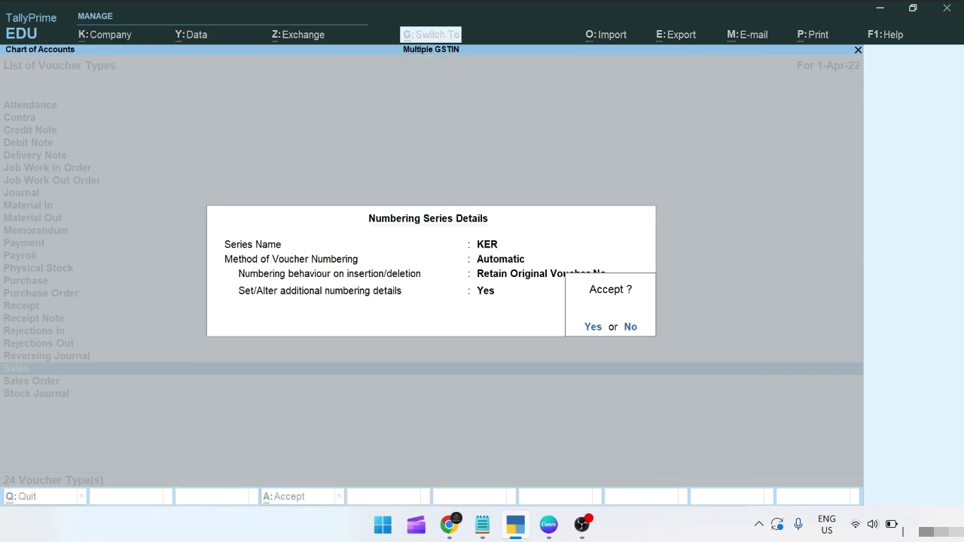
{"action": "key", "text": "Return"}
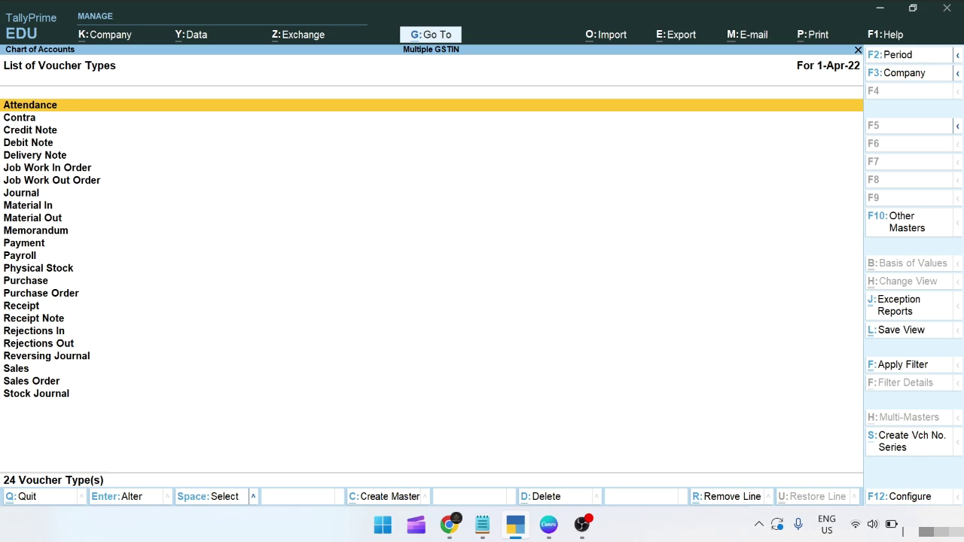
Step: Leave the voucher types list and open the creation form for another GST Registration master
{"action": "key", "text": "Escape"}
{"action": "key", "text": "Escape"}
{"action": "key", "text": "Escape"}
{"action": "key", "text": "Escape"}
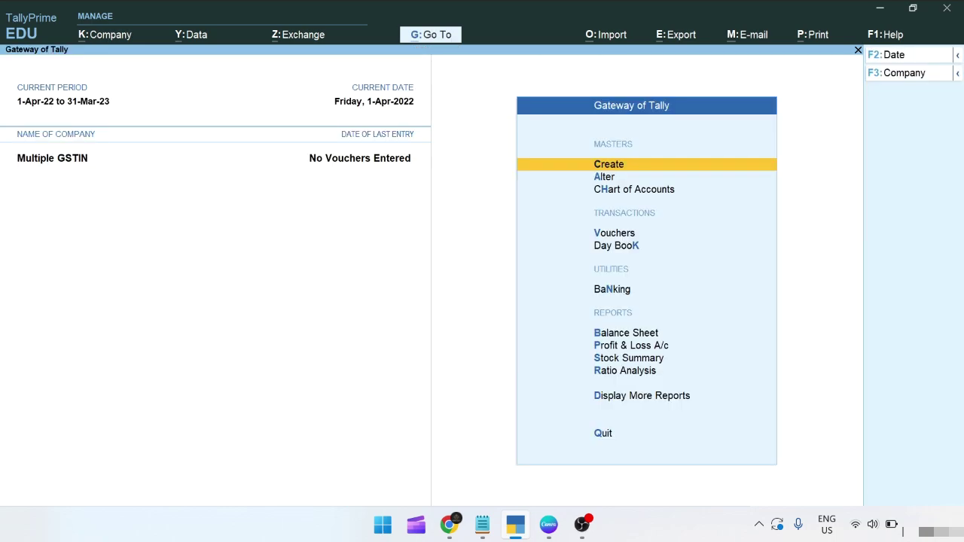
{"action": "key", "text": "Escape"}
{"action": "key", "text": "Return"}
{"action": "key", "text": "Down"}
{"action": "key", "text": "Down"}
{"action": "key", "text": "Down"}
{"action": "key", "text": "Down"}
{"action": "key", "text": "Down"}
{"action": "key", "text": "Down"}
{"action": "key", "text": "Down"}
{"action": "key", "text": "Down"}
{"action": "key", "text": "Down"}
{"action": "key", "text": "Down"}
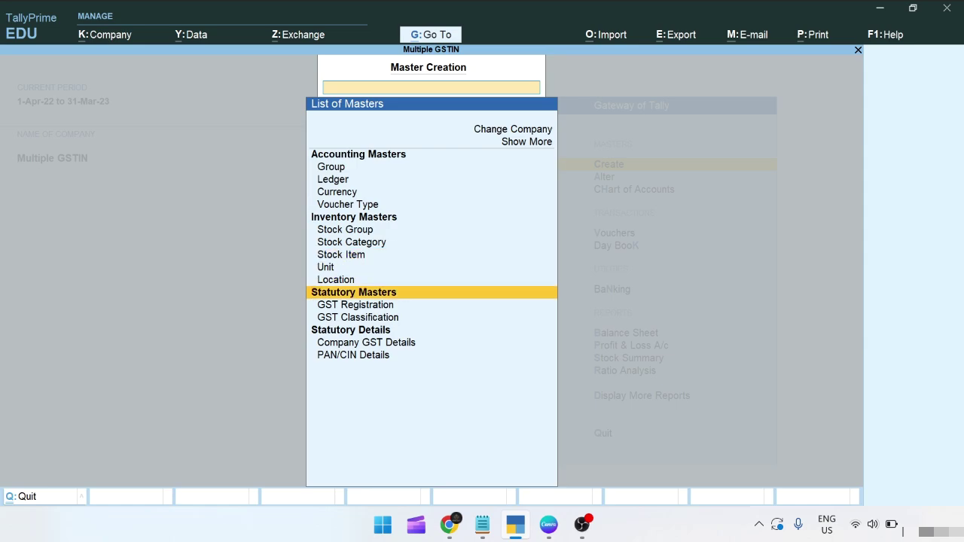
{"action": "key", "text": "Down"}
{"action": "key", "text": "Return"}
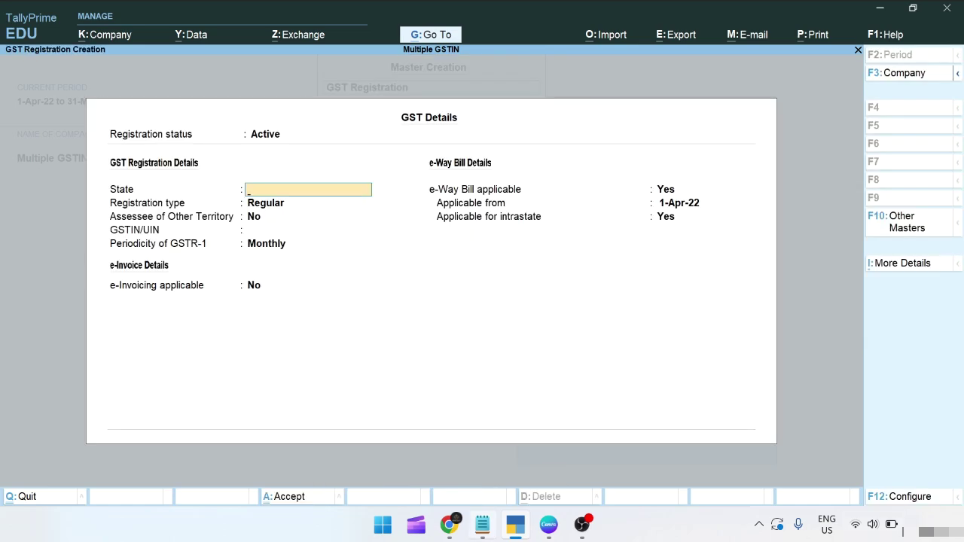
Step: Copy the Delhi (DH) GSTIN from the Notepad list and return to TallyPrime
{"action": "left_click", "coordinate": [482, 525]}
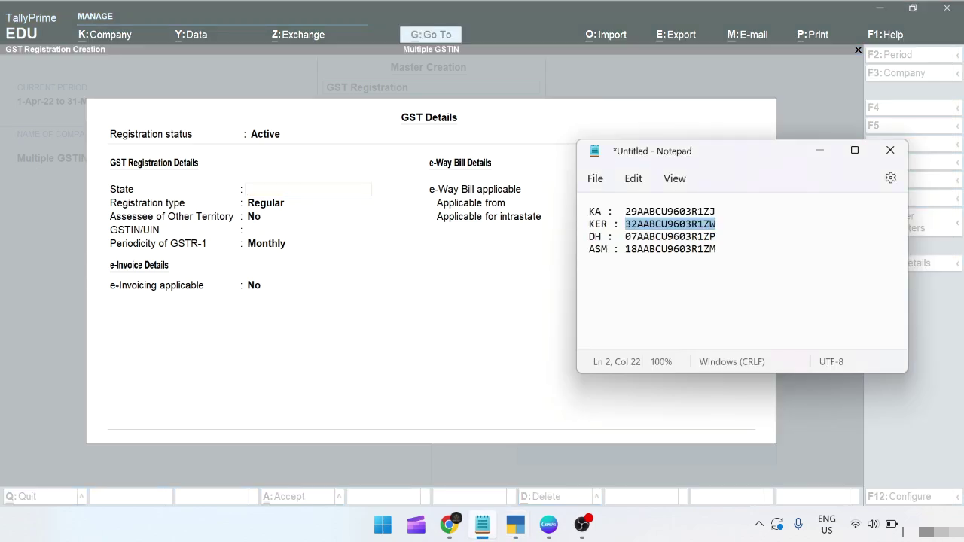
{"action": "double_click", "coordinate": [669, 236]}
{"action": "key", "text": "ctrl+c"}
{"action": "key", "text": "alt+Tab"}
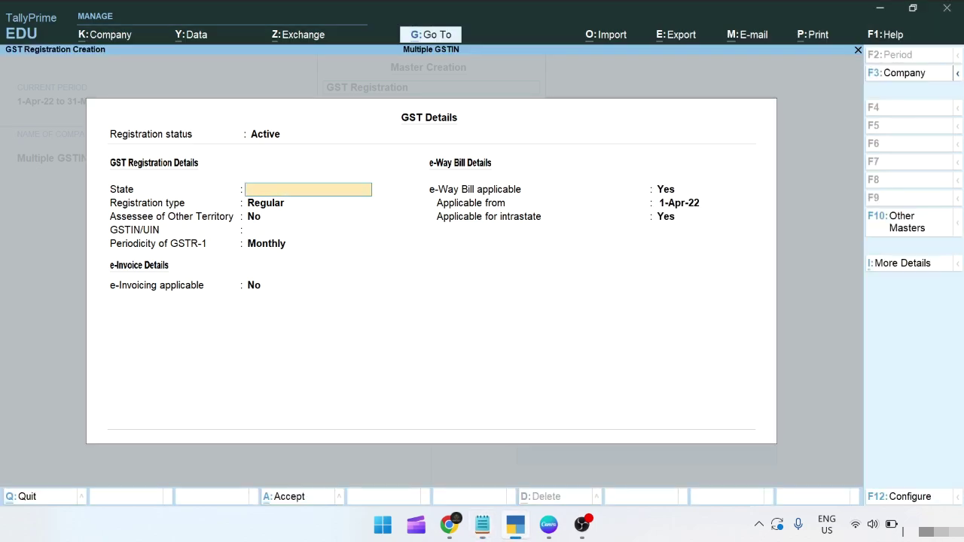
Step: Set the registration's state to Delhi with type Regular, paste the copied GSTIN, and save the registration
{"action": "type", "text": "DH"}
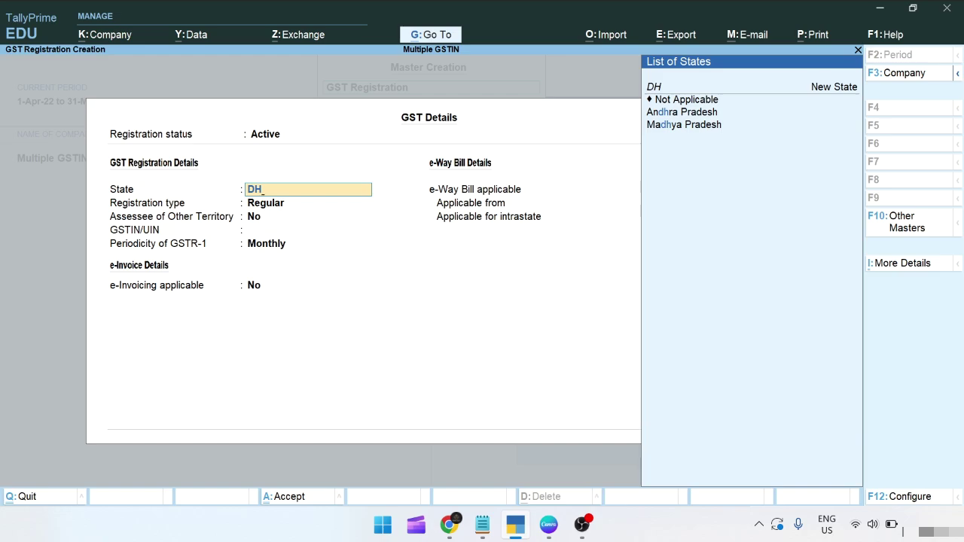
{"action": "key", "text": "BackSpace"}
{"action": "key", "text": "BackSpace"}
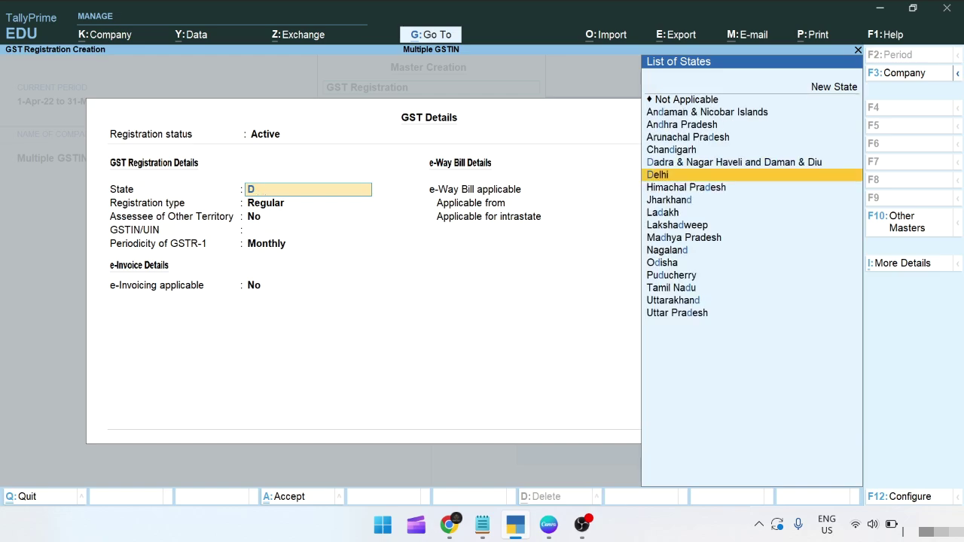
{"action": "key", "text": "Return"}
{"action": "key", "text": "Return"}
{"action": "key", "text": "Return"}
{"action": "key", "text": "ctrl+v"}
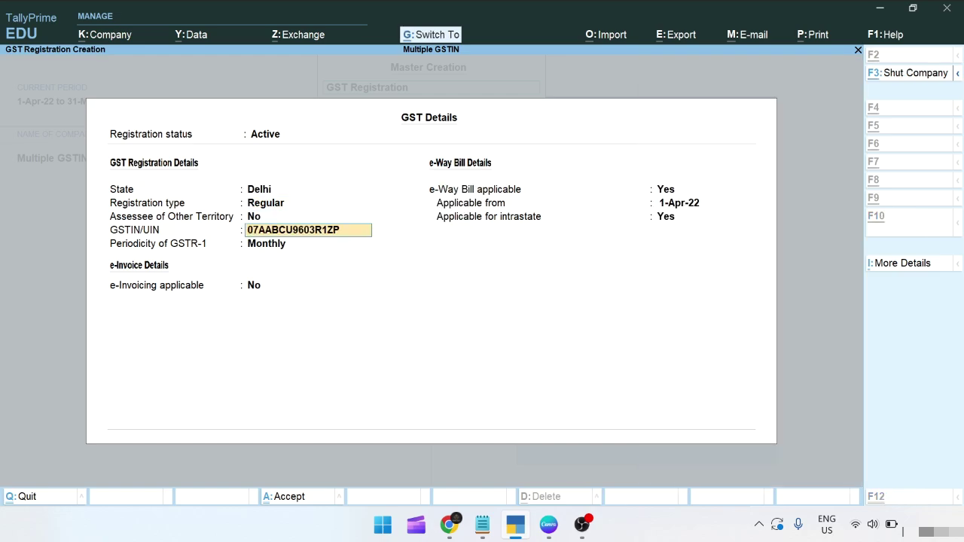
{"action": "key", "text": "Return"}
{"action": "key", "text": "Return"}
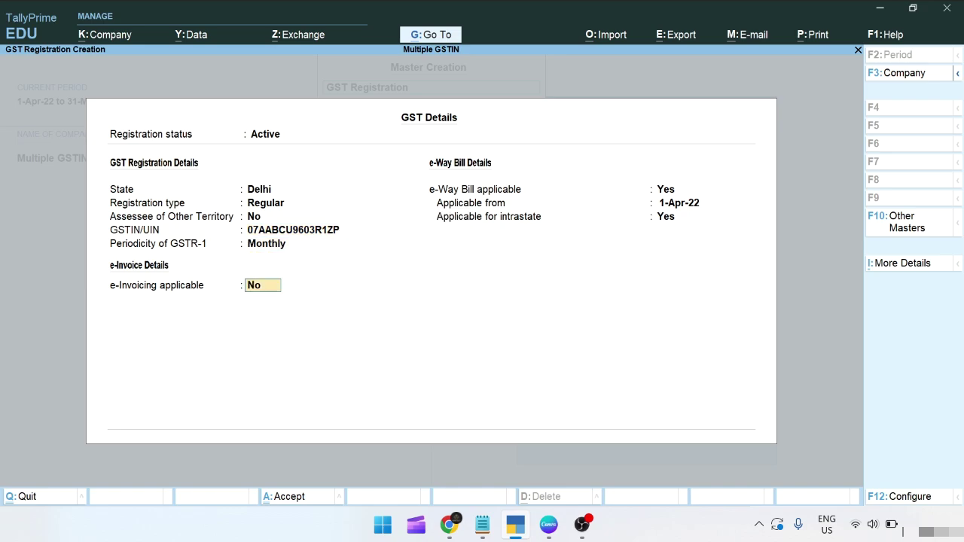
{"action": "key", "text": "ctrl+a"}
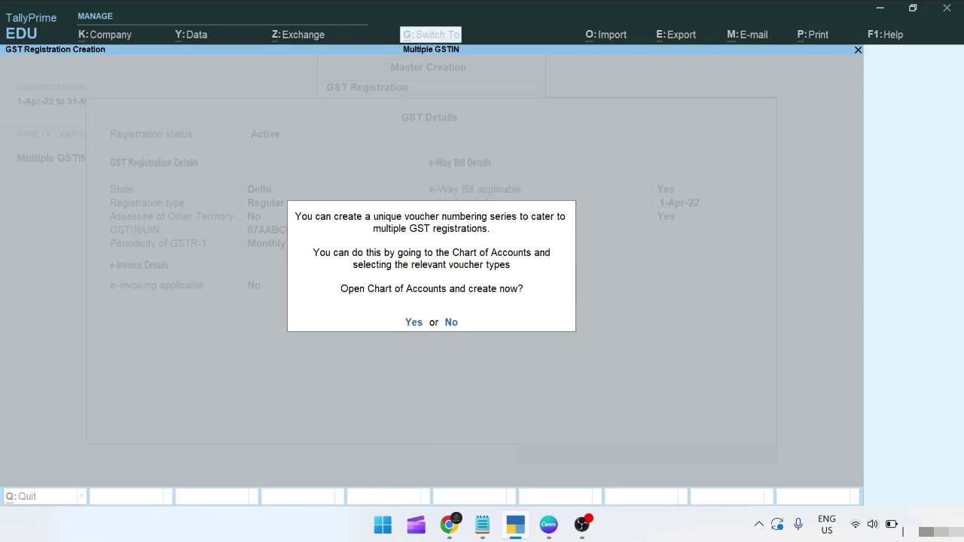
Step: Agree to create a voucher numbering series from the Chart of Accounts and start a new one for the Sales voucher type
{"action": "key", "text": "y"}
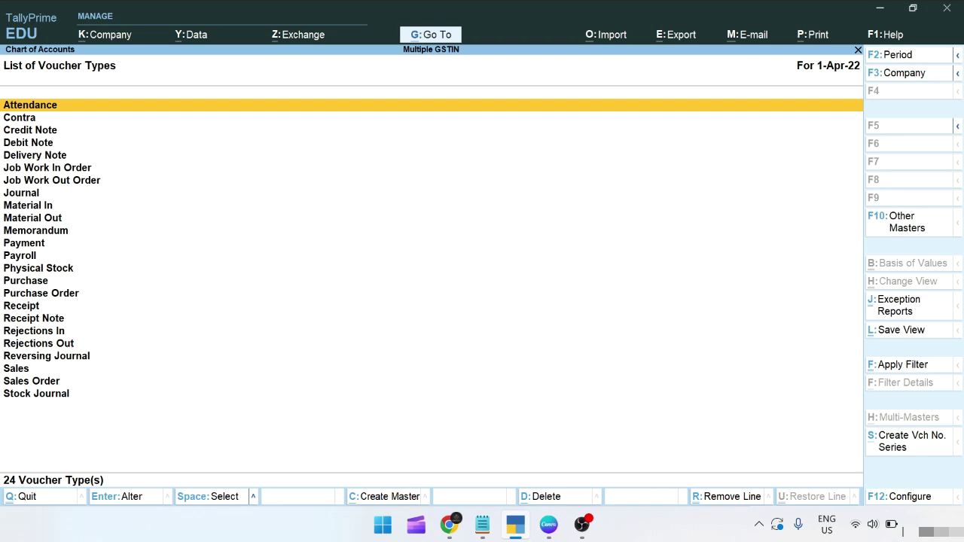
{"action": "key", "text": "s"}
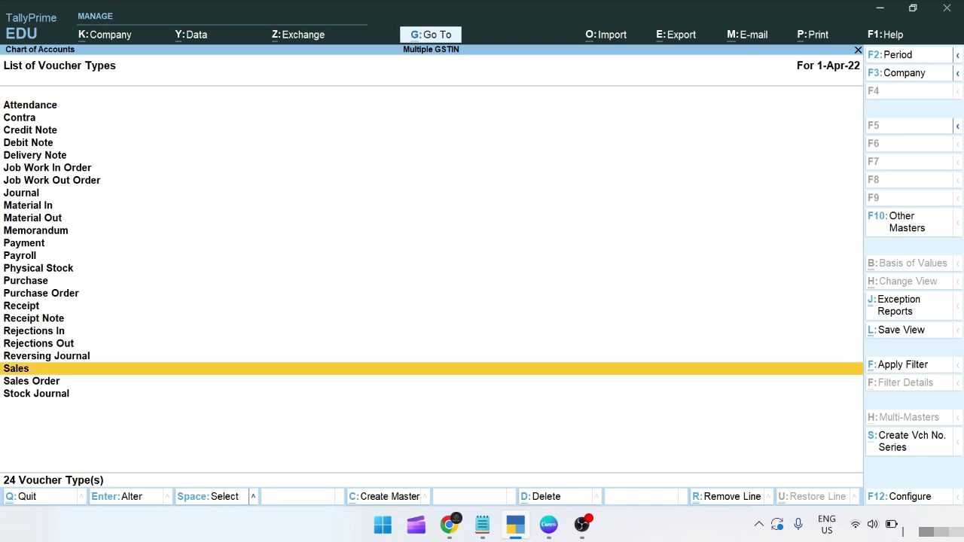
{"action": "key", "text": "Return"}
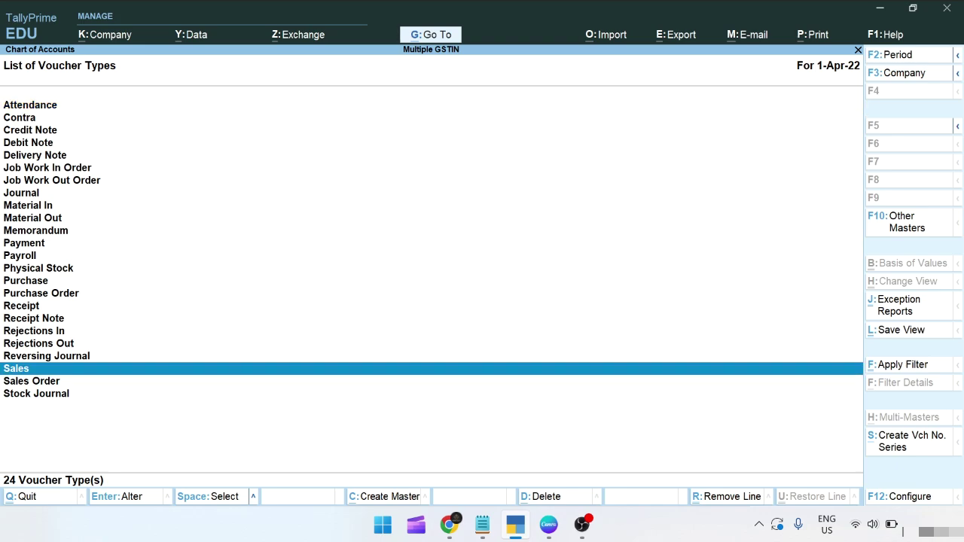
{"action": "key", "text": "ctrl+s"}
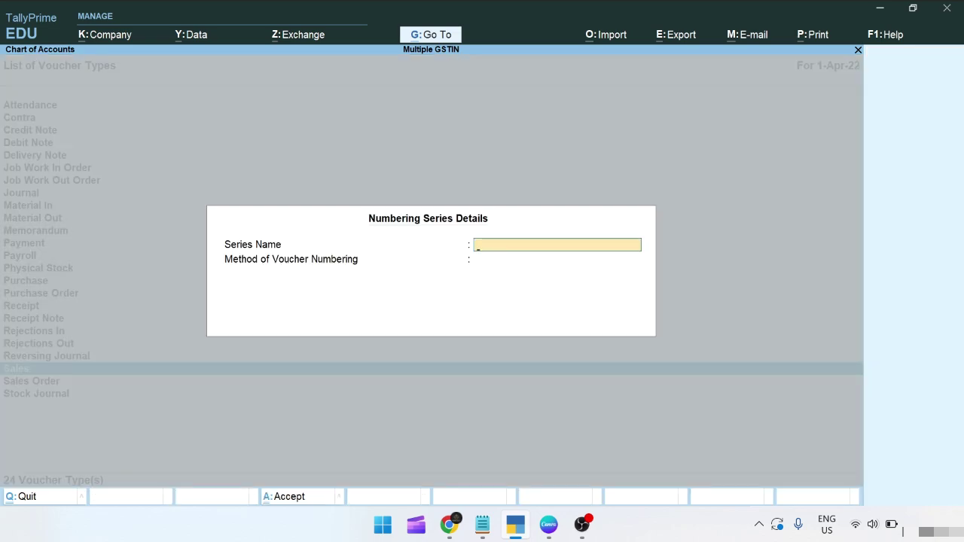
Step: Name the new Sales numbering series DH, with Automatic voucher numbering and Retain Original Voucher No. as its behaviour
{"action": "type", "text": "DH"}
{"action": "key", "text": "Return"}
{"action": "key", "text": "Return"}
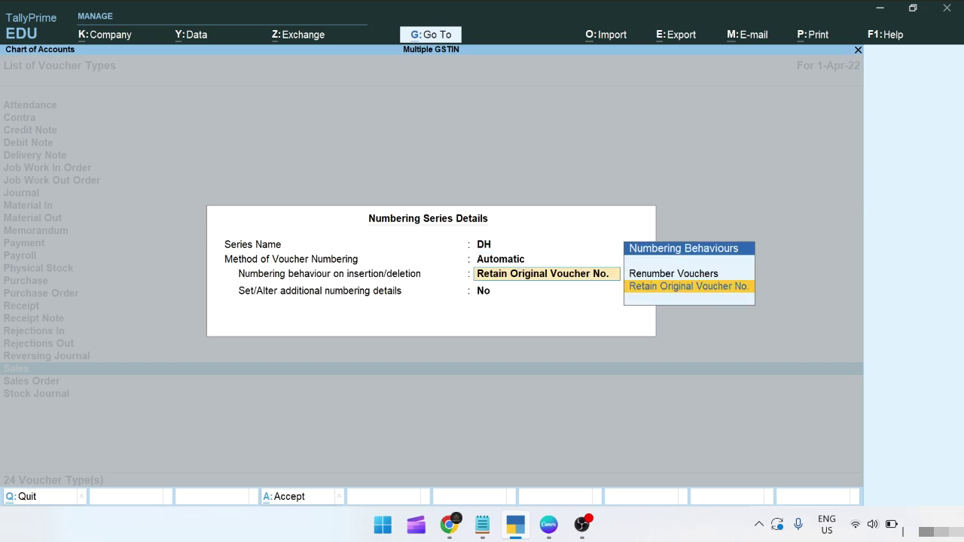
{"action": "key", "text": "Return"}
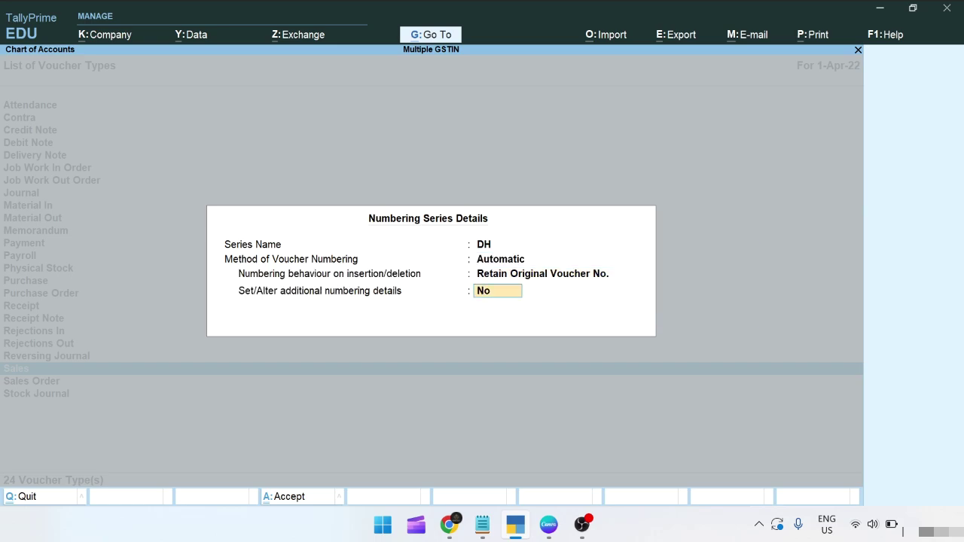
Step: Enable additional numbering details for the DH series and restart numbering yearly at 1 from 1-Apr-22
{"action": "type", "text": "y"}
{"action": "key", "text": "Return"}
{"action": "key", "text": "Return"}
{"action": "key", "text": "Return"}
{"action": "key", "text": "Return"}
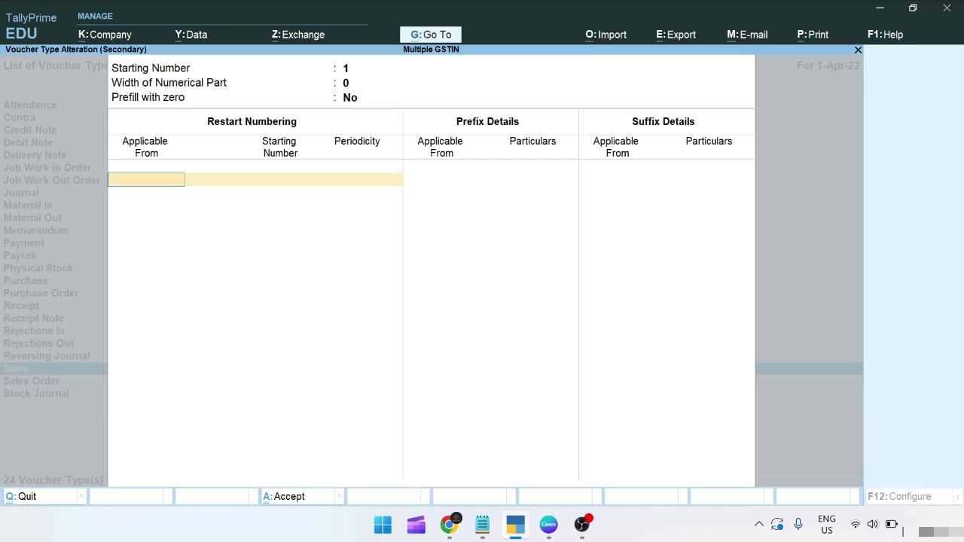
{"action": "type", "text": "1"}
{"action": "key", "text": "Return"}
{"action": "key", "text": "Return"}
{"action": "key", "text": "Return"}
{"action": "key", "text": "Return"}
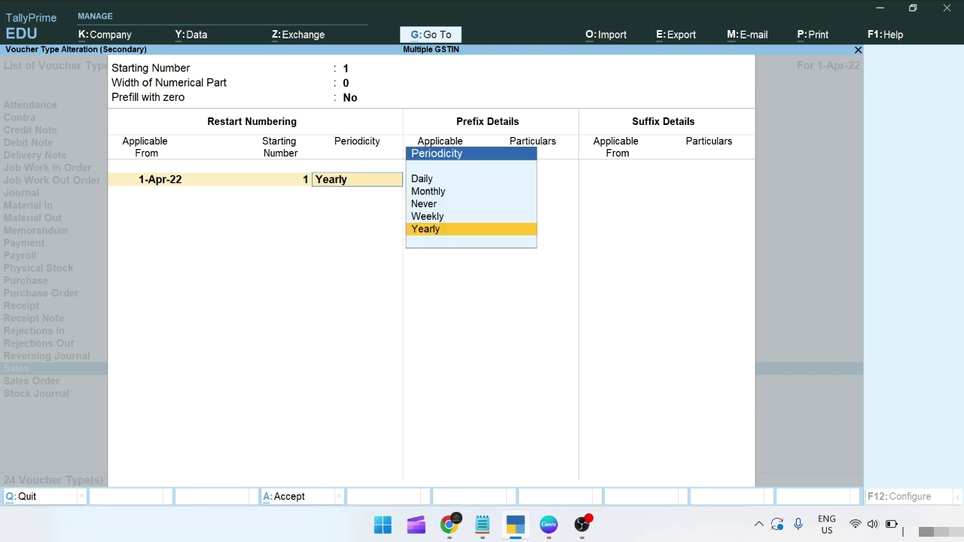
Step: Add the prefix DH/ applicable from 1-Apr-22 to the DH numbering series
{"action": "type", "text": "1"}
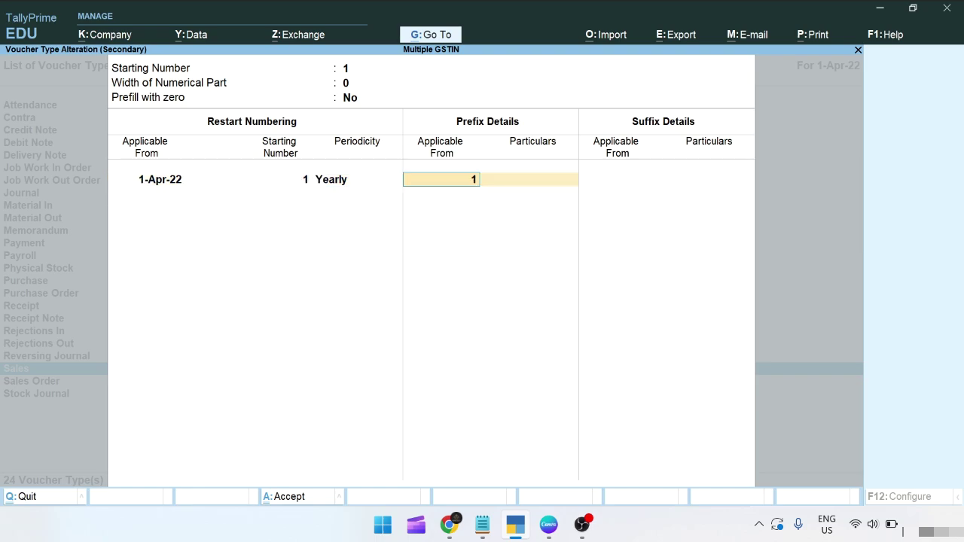
{"action": "key", "text": "Return"}
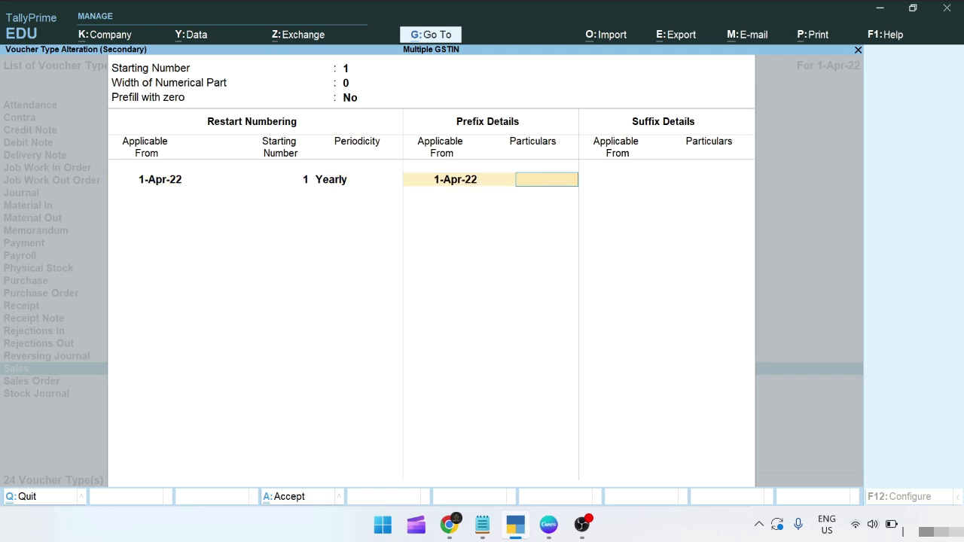
{"action": "type", "text": "DH/"}
{"action": "key", "text": "Return"}
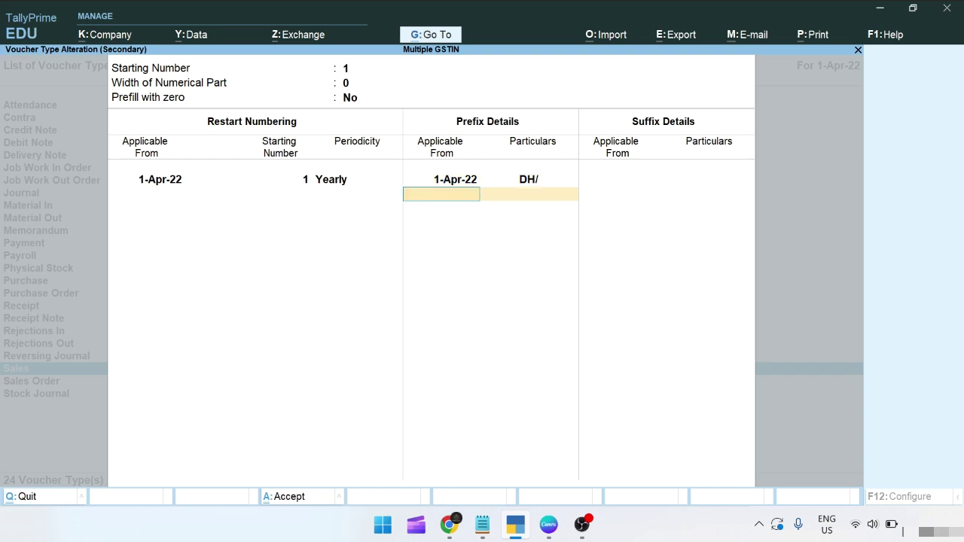
Step: Save the DH numbering series for Sales, quit the unfinished GST registration form and return to the Gateway of Tally
{"action": "key", "text": "Return"}
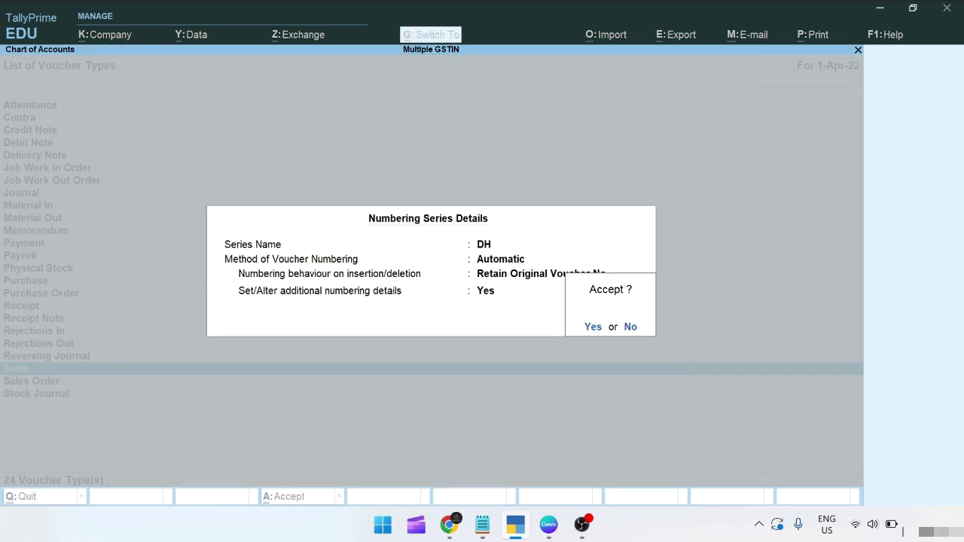
{"action": "key", "text": "Return"}
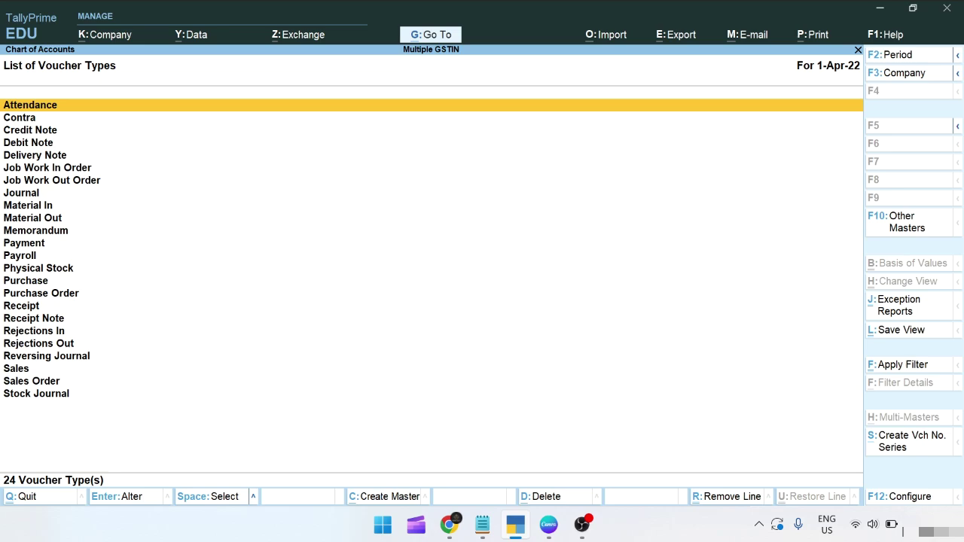
{"action": "key", "text": "Escape"}
{"action": "key", "text": "Escape"}
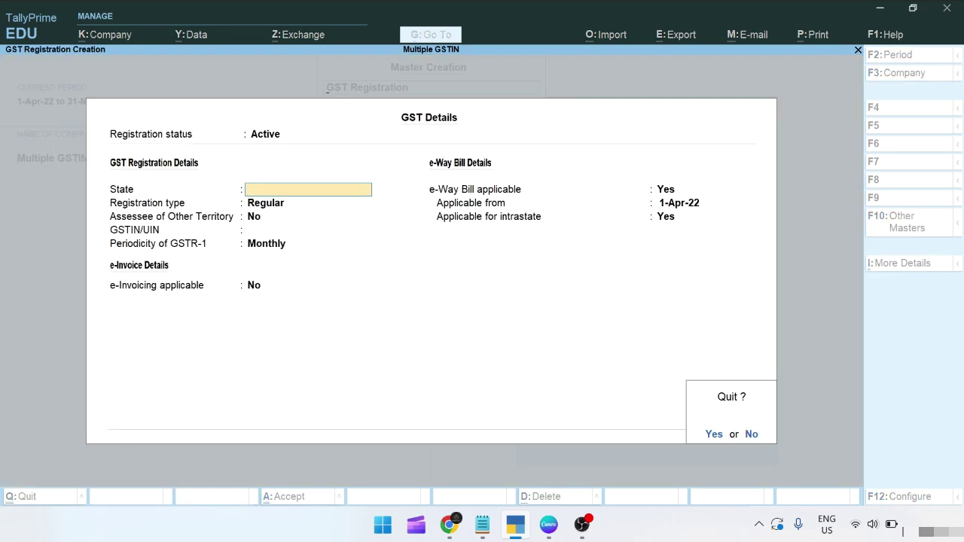
{"action": "key", "text": "Return"}
{"action": "key", "text": "Escape"}
{"action": "key", "text": "Escape"}
{"action": "key", "text": "Escape"}
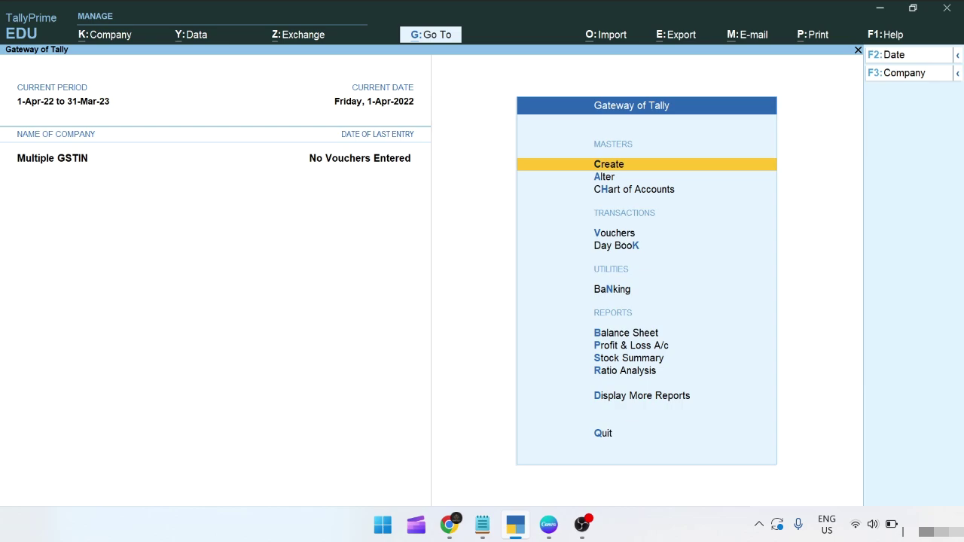
Step: Open the Delhi Registration for alteration, review its GST details and leave it unchanged
{"action": "key", "text": "Down"}
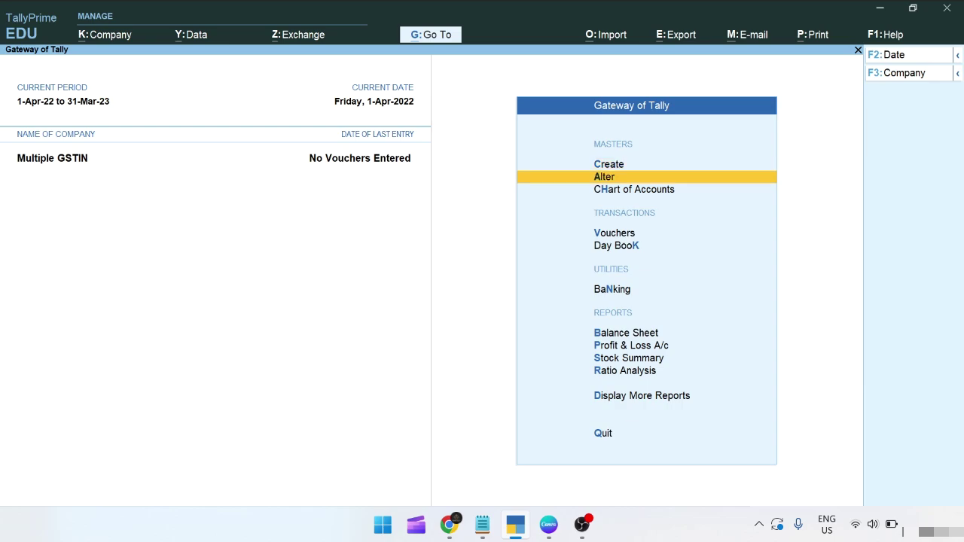
{"action": "key", "text": "Return"}
{"action": "key", "text": "Down"}
{"action": "key", "text": "Down"}
{"action": "key", "text": "Down"}
{"action": "key", "text": "Down"}
{"action": "key", "text": "Down"}
{"action": "key", "text": "Down"}
{"action": "key", "text": "Down"}
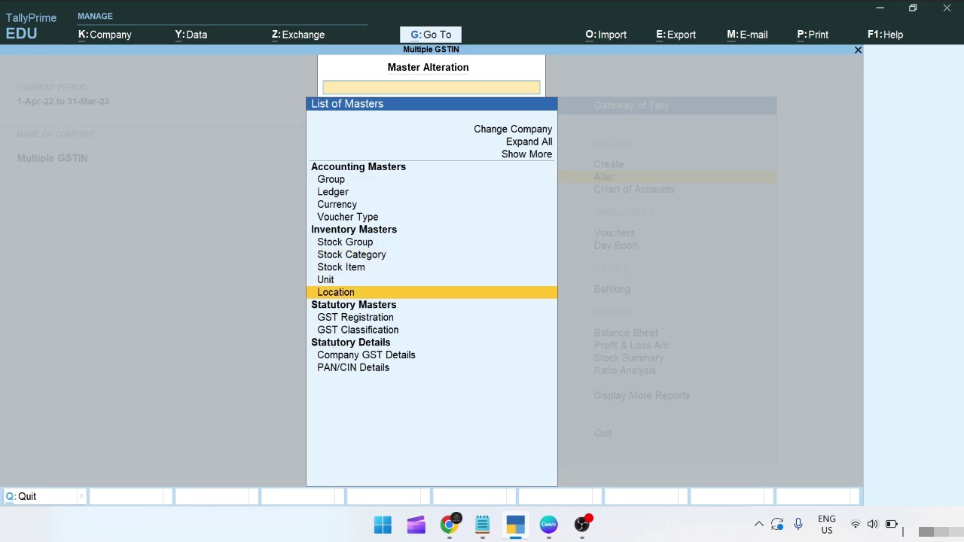
{"action": "key", "text": "Return"}
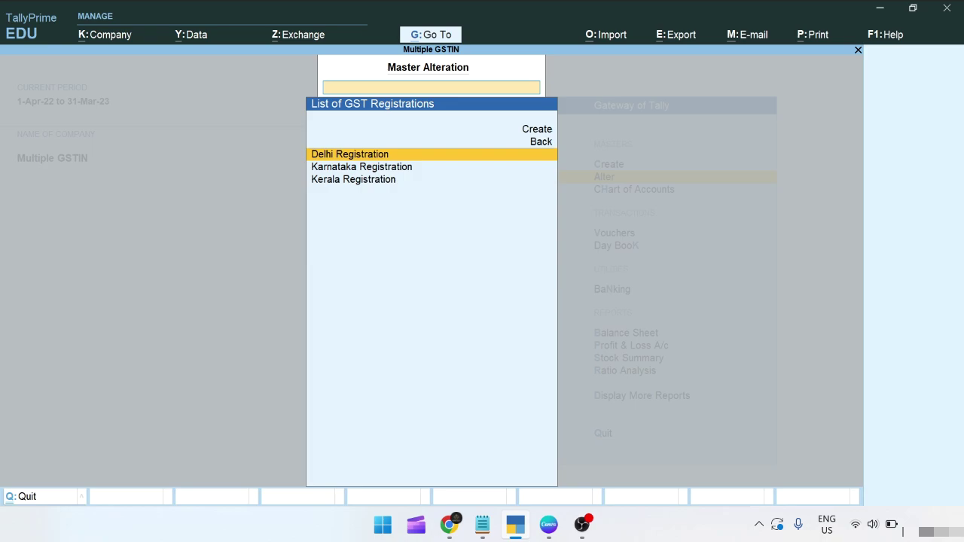
{"action": "key", "text": "Return"}
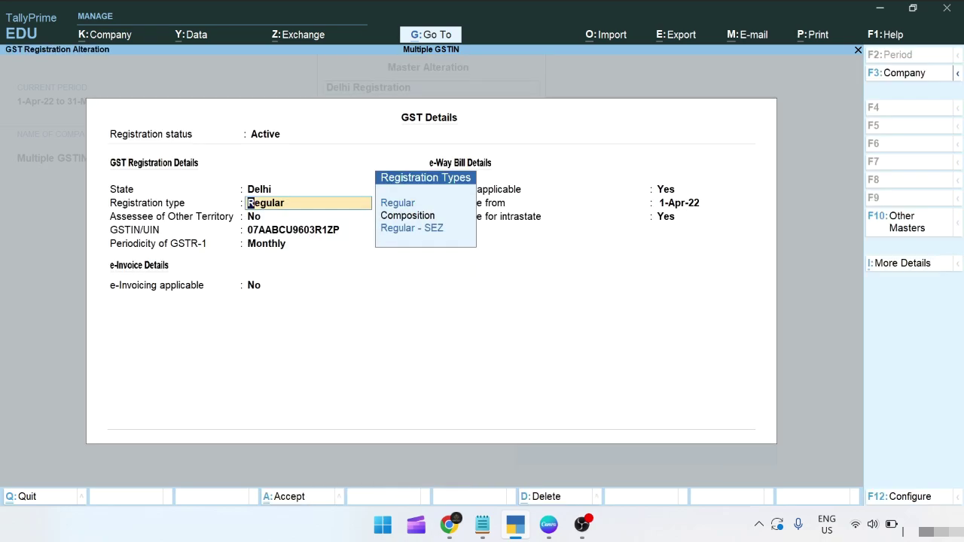
{"action": "key", "text": "Escape"}
{"action": "key", "text": "Escape"}
{"action": "key", "text": "Escape"}
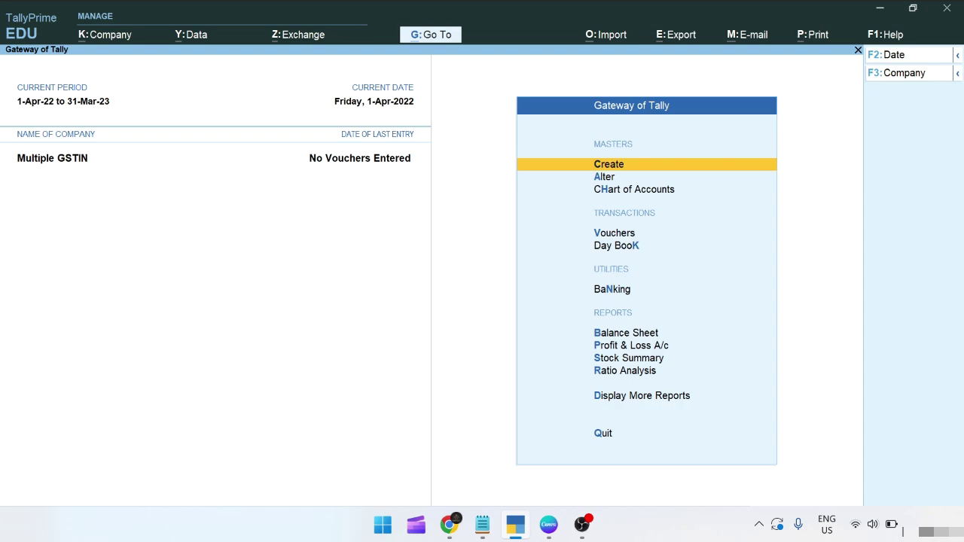
Step: Start a Sales voucher with Cash as the party account and leave the dispatch details blank
{"action": "key", "text": "v"}
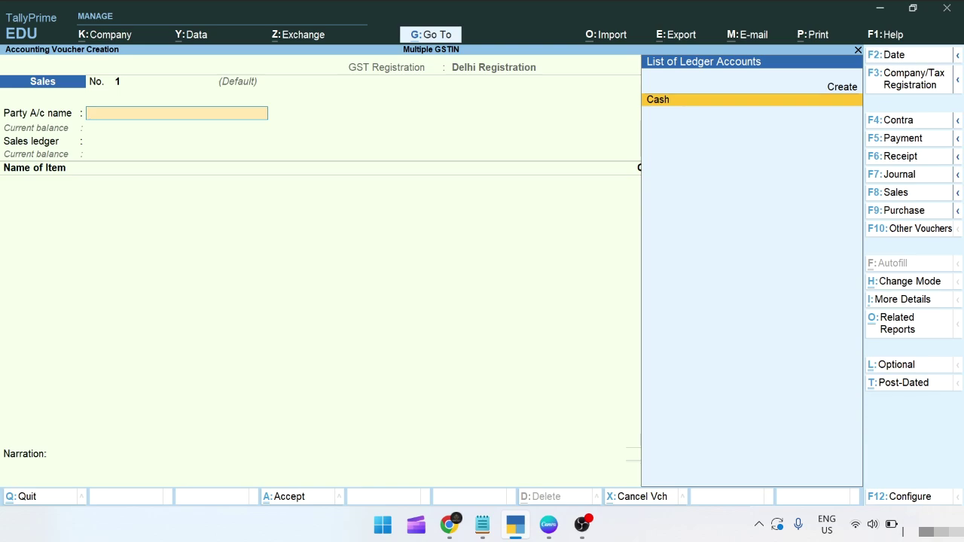
{"action": "key", "text": "Return"}
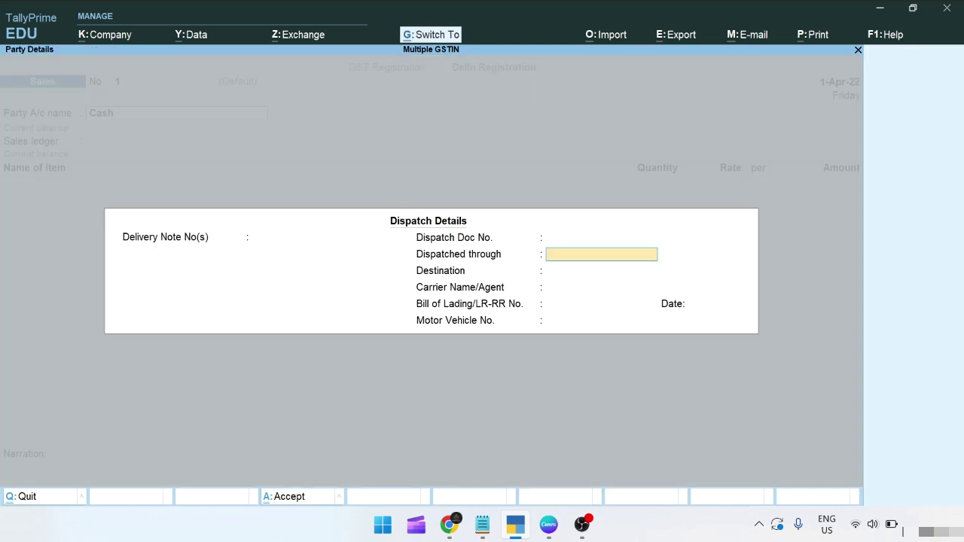
{"action": "key", "text": "Return"}
{"action": "key", "text": "Return"}
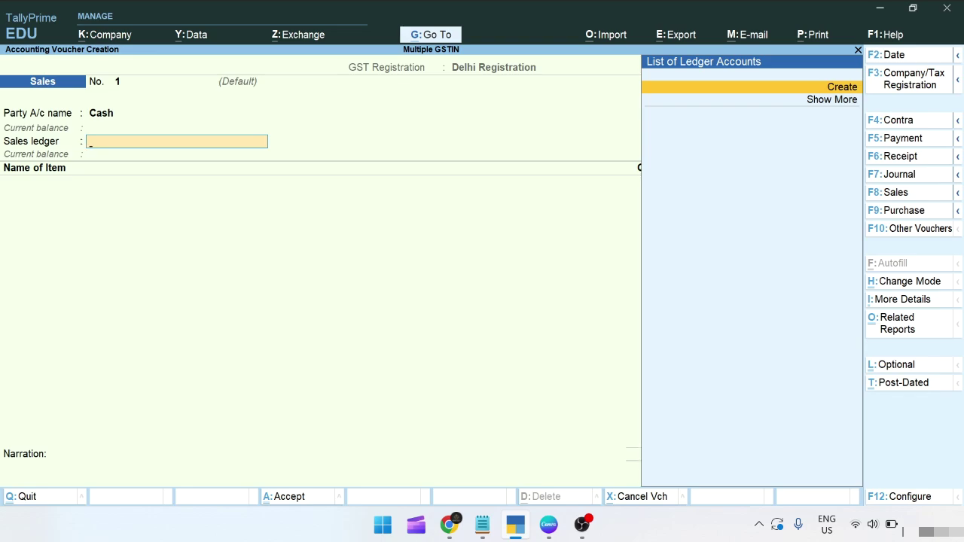
Step: Create a sales ledger named Sales from the voucher, placed under Sales Accounts with GST applicable
{"action": "key", "text": "Return"}
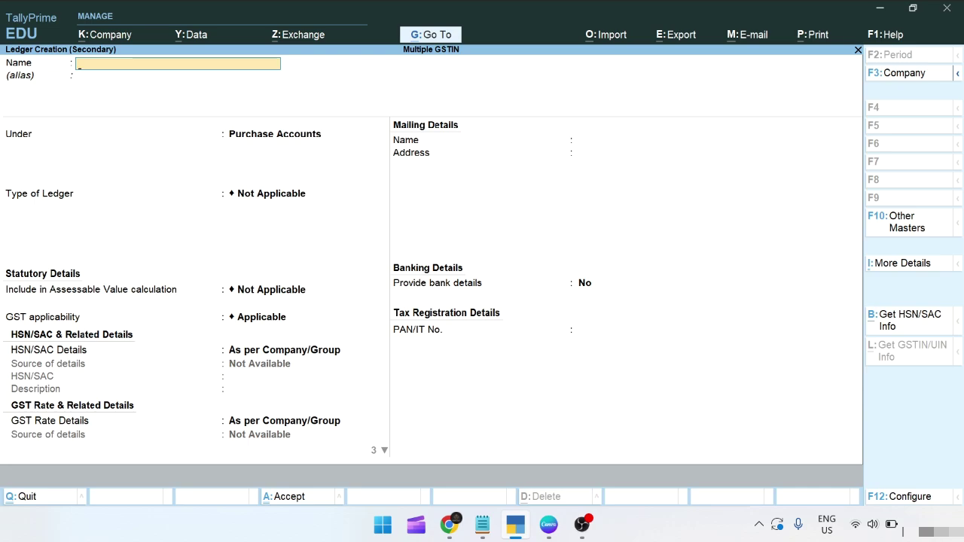
{"action": "type", "text": "Sales"}
{"action": "key", "text": "Return"}
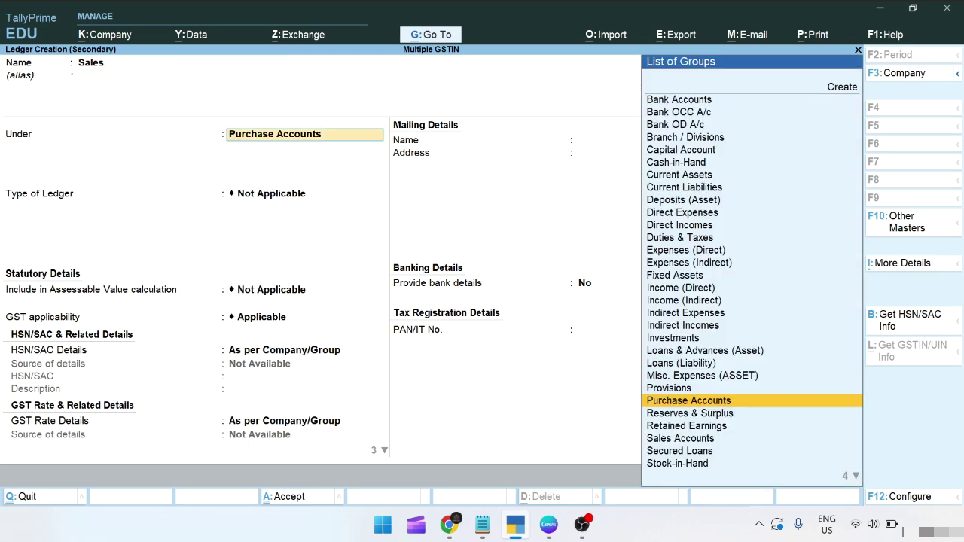
{"action": "type", "text": "Sa"}
{"action": "key", "text": "Return"}
{"action": "key", "text": "Return"}
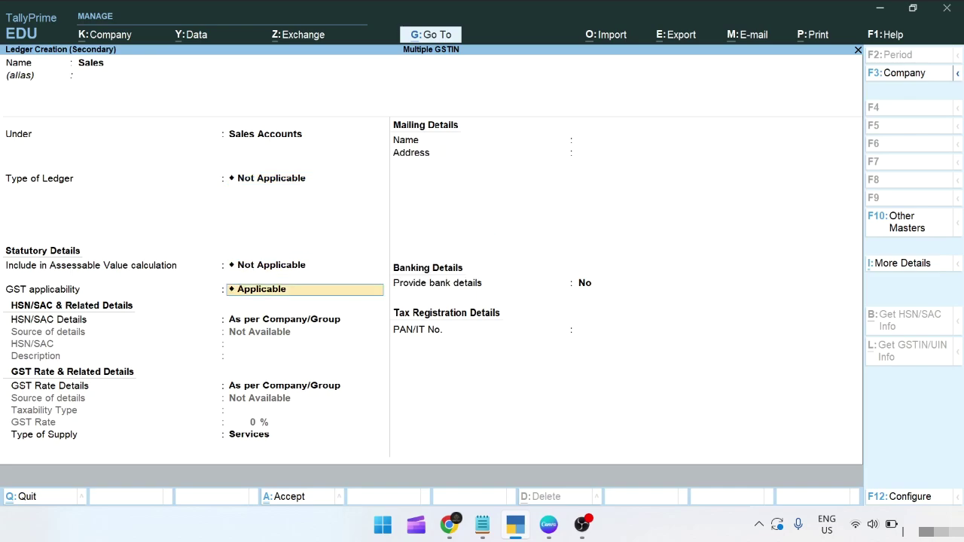
{"action": "key", "text": "Return"}
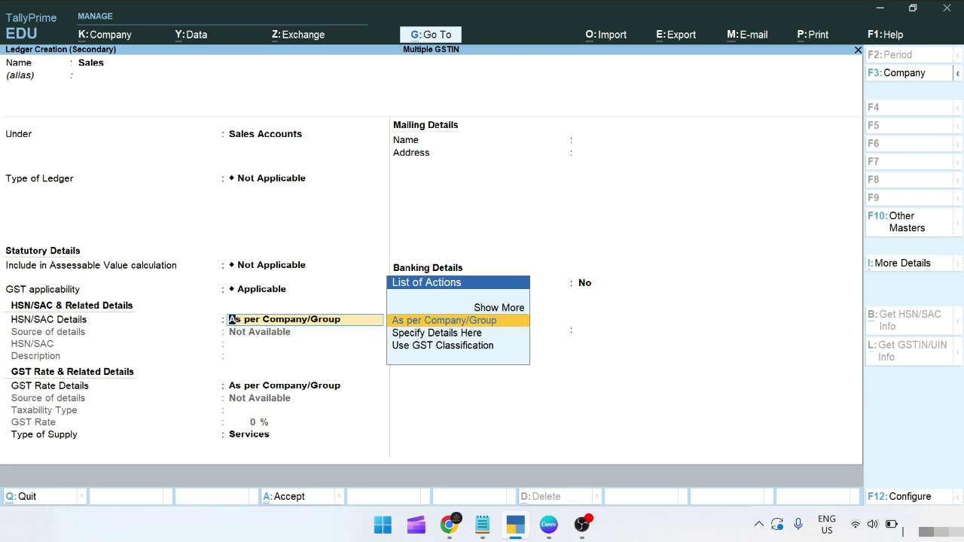
Step: Keep the Sales ledger's HSN/SAC and GST rate details as per Company/Group, and save it into the voucher
{"action": "key", "text": "Up"}
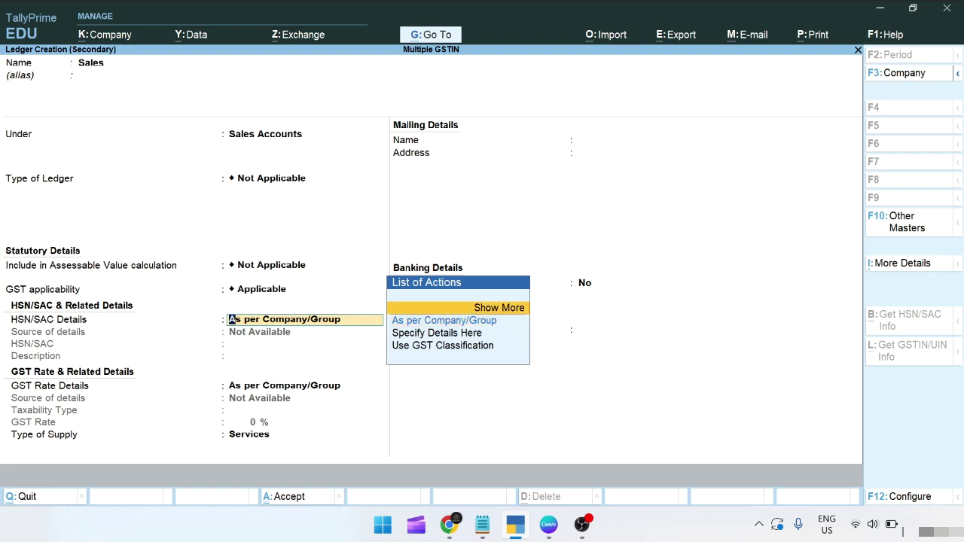
{"action": "key", "text": "Return"}
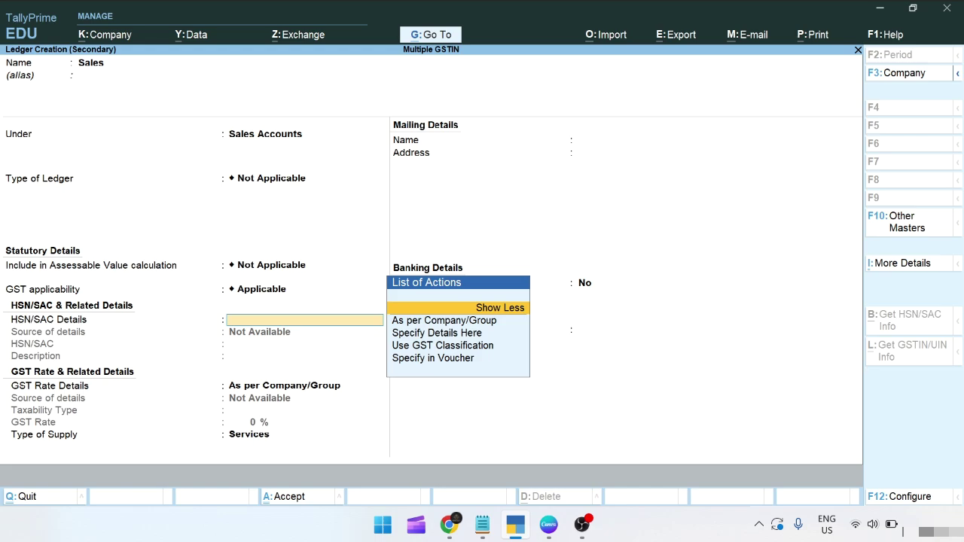
{"action": "key", "text": "Down"}
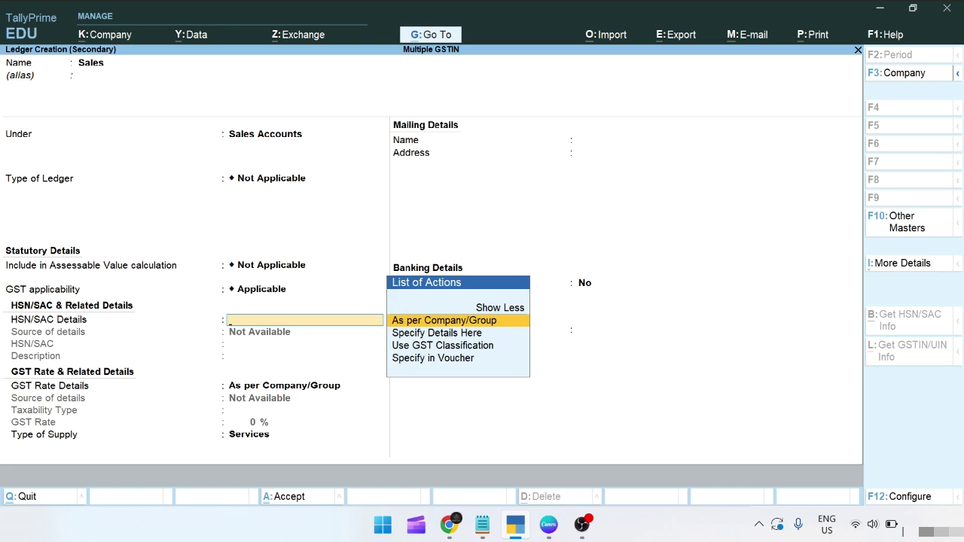
{"action": "key", "text": "Return"}
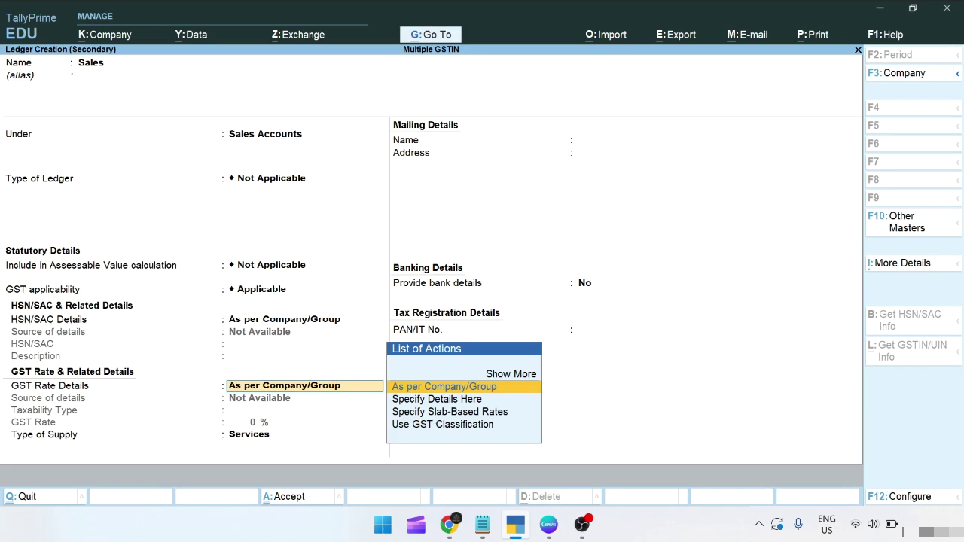
{"action": "key", "text": "Return"}
{"action": "key", "text": "Return"}
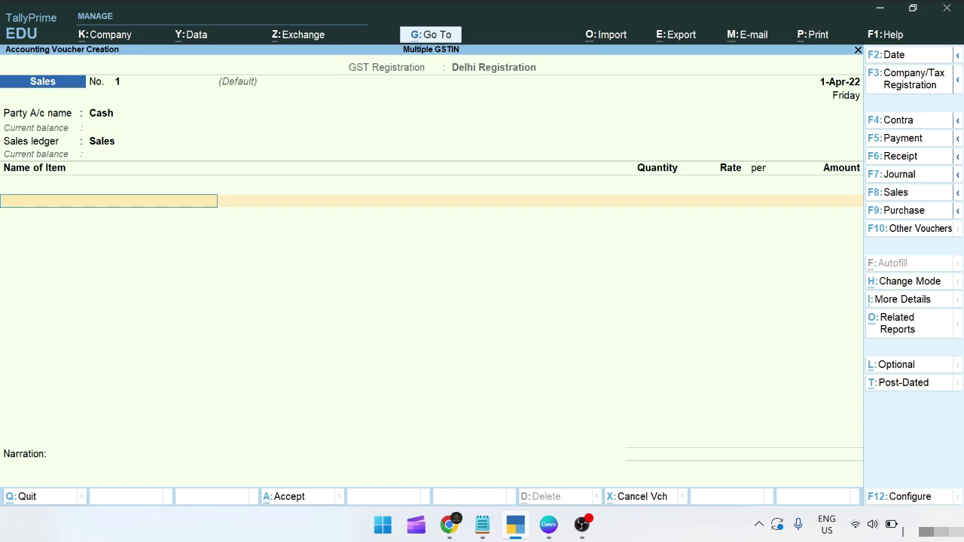
Step: Start a new stock item from the voucher, named Item @ 18% and grouped under Primary
{"action": "key", "text": "alt"}
{"action": "key", "text": "alt+c"}
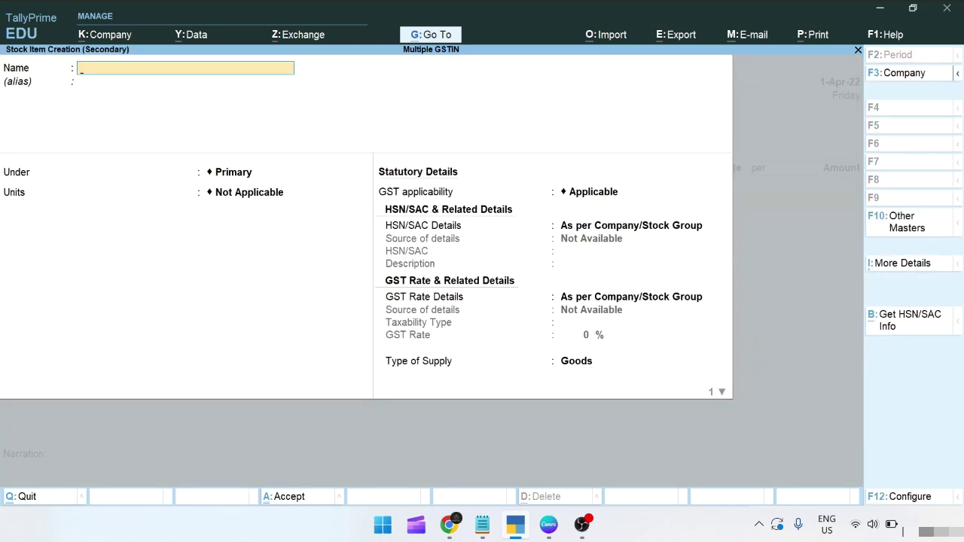
{"action": "type", "text": "Item"}
{"action": "type", "text": " @ 185"}
{"action": "key", "text": "BackSpace"}
{"action": "type", "text": "&"}
{"action": "key", "text": "BackSpace"}
{"action": "type", "text": "%"}
{"action": "key", "text": "Return"}
{"action": "key", "text": "Return"}
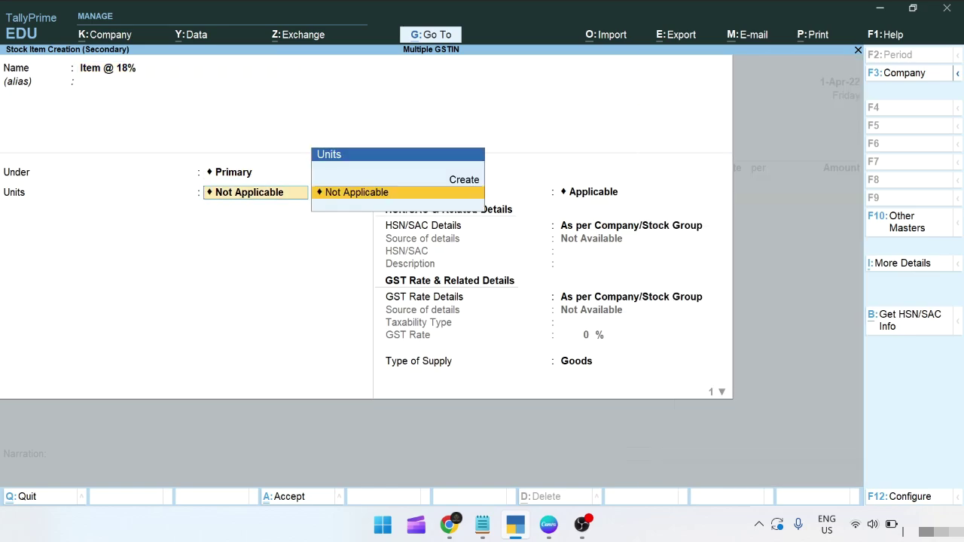
Step: Create a simple unit for the stock item with symbol pic, formal name Pcs and UQC PCS-PIECES
{"action": "key", "text": "Up"}
{"action": "key", "text": "Return"}
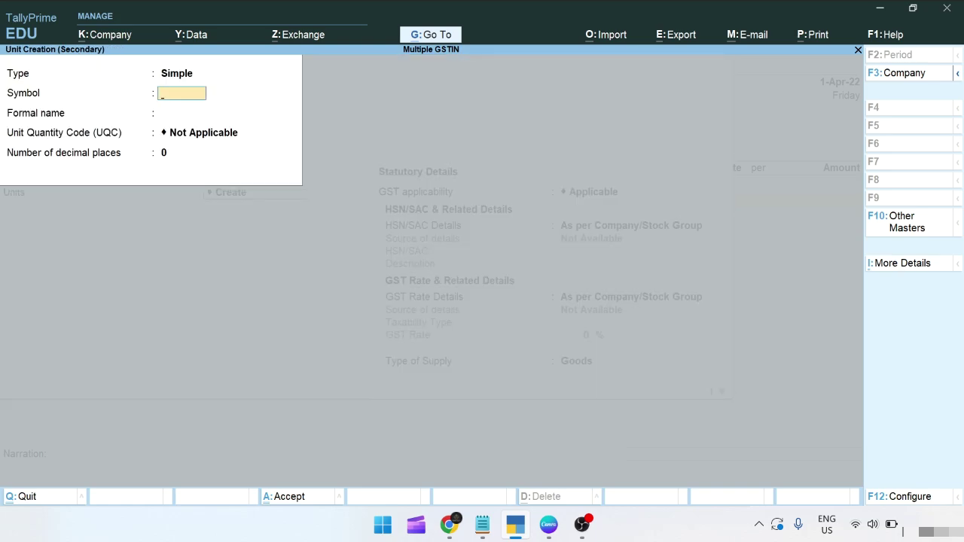
{"action": "type", "text": "pcs'pic"}
{"action": "key", "text": "Return"}
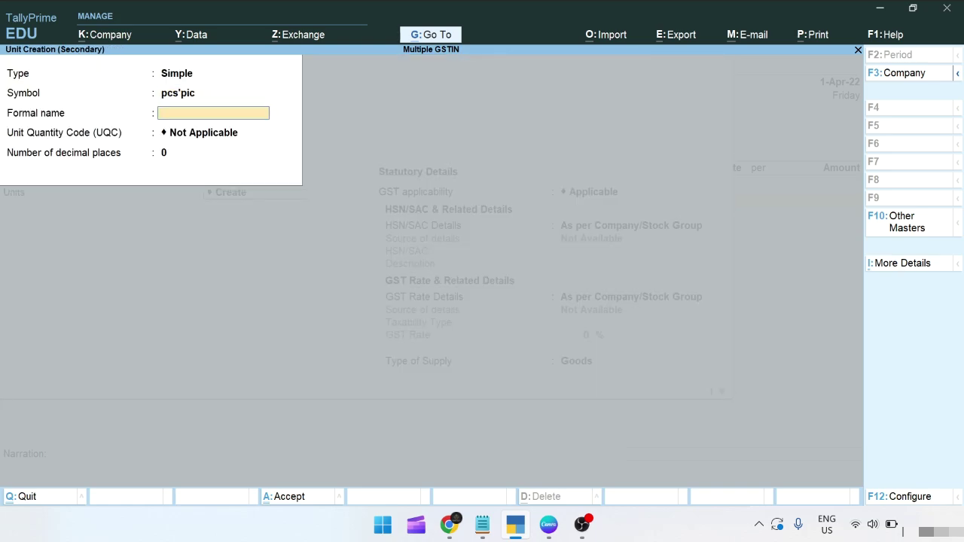
{"action": "key", "text": "BackSpace"}
{"action": "type", "text": "pic"}
{"action": "key", "text": "Return"}
{"action": "type", "text": "Pcs"}
{"action": "key", "text": "Return"}
{"action": "type", "text": "pc"}
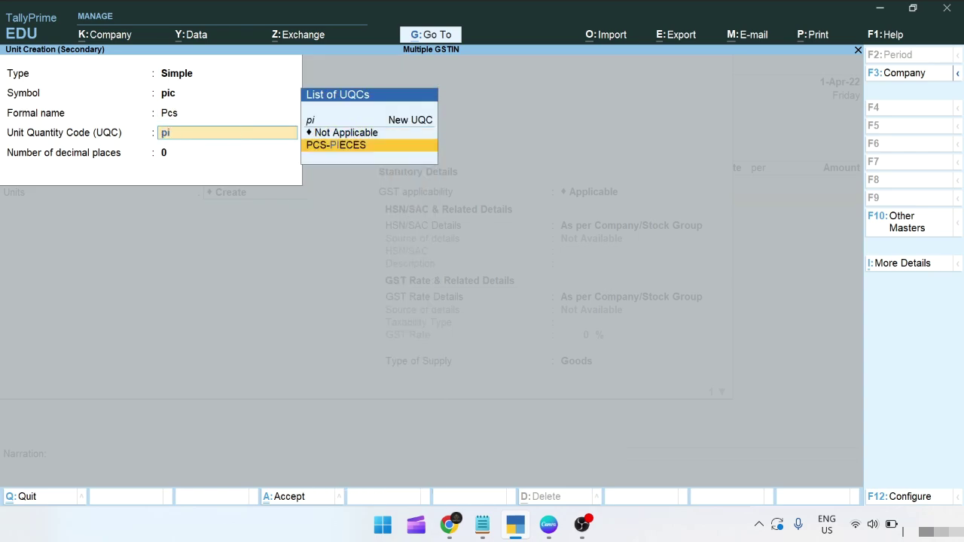
{"action": "key", "text": "Return"}
{"action": "key", "text": "ctrl+a"}
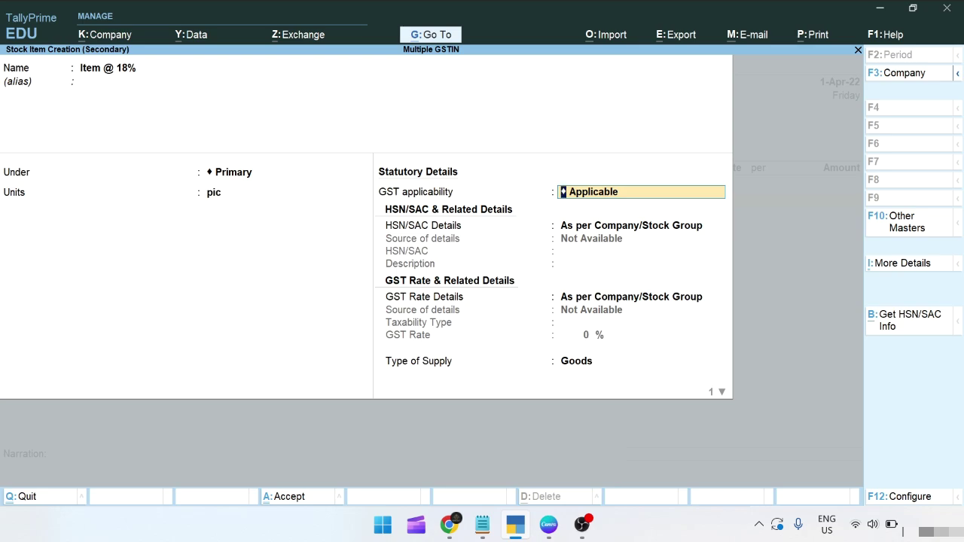
Step: Keep GST applicable for the stock item and specify its HSN/SAC details directly with code 1234
{"action": "key", "text": "Return"}
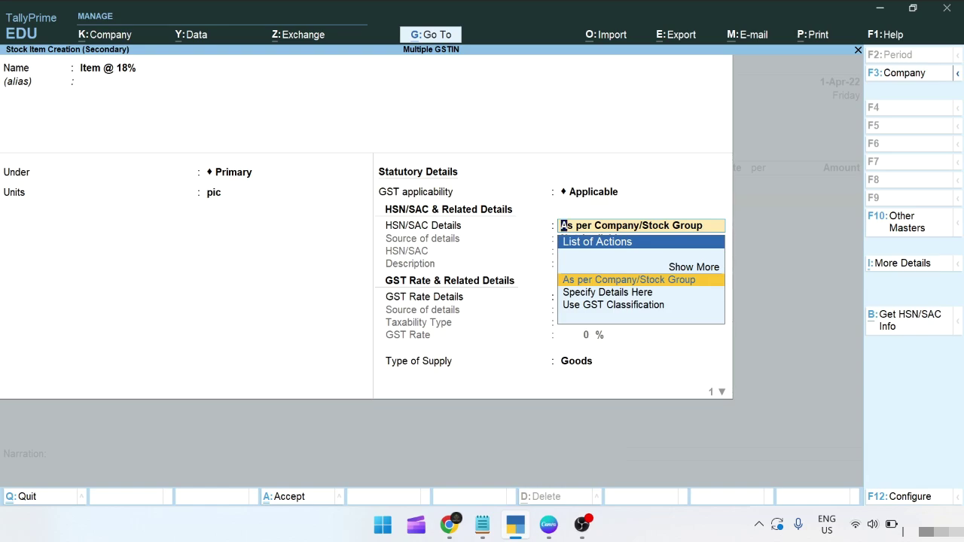
{"action": "key", "text": "Up"}
{"action": "key", "text": "Return"}
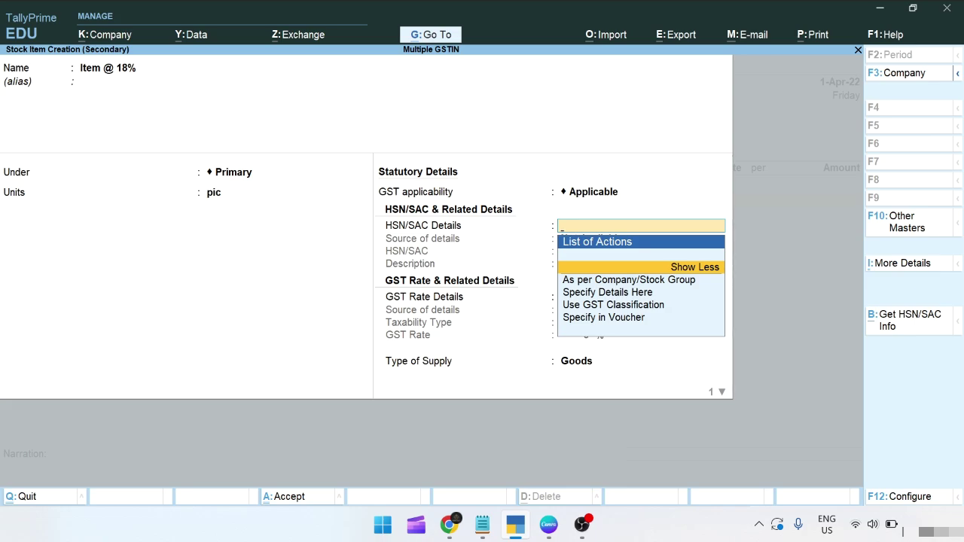
{"action": "key", "text": "Down"}
{"action": "key", "text": "Down"}
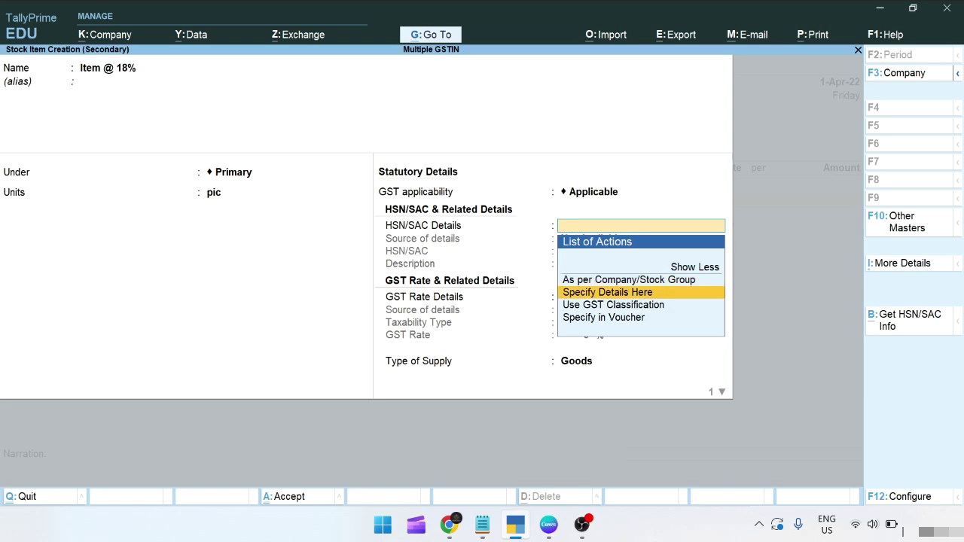
{"action": "key", "text": "Return"}
{"action": "type", "text": "1"}
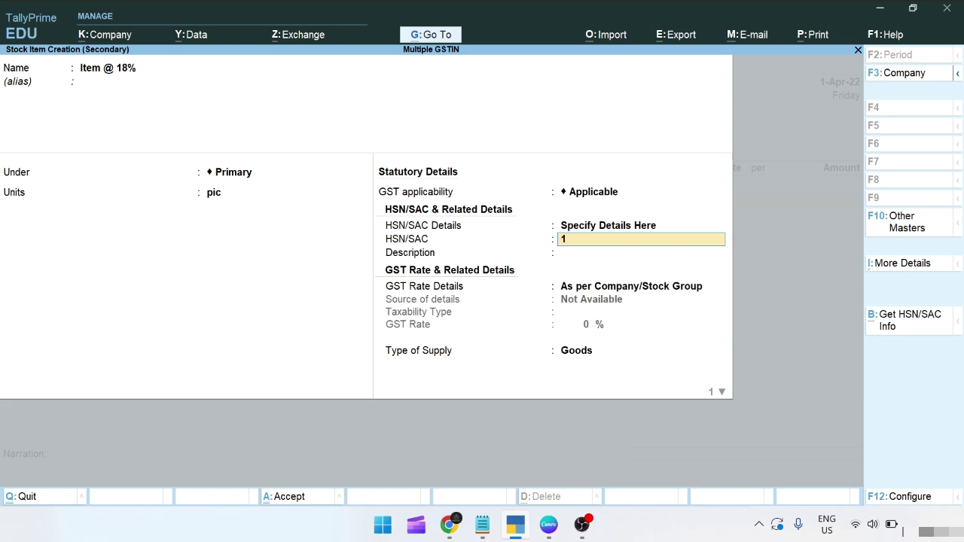
{"action": "type", "text": "234"}
{"action": "key", "text": "Return"}
{"action": "key", "text": "Return"}
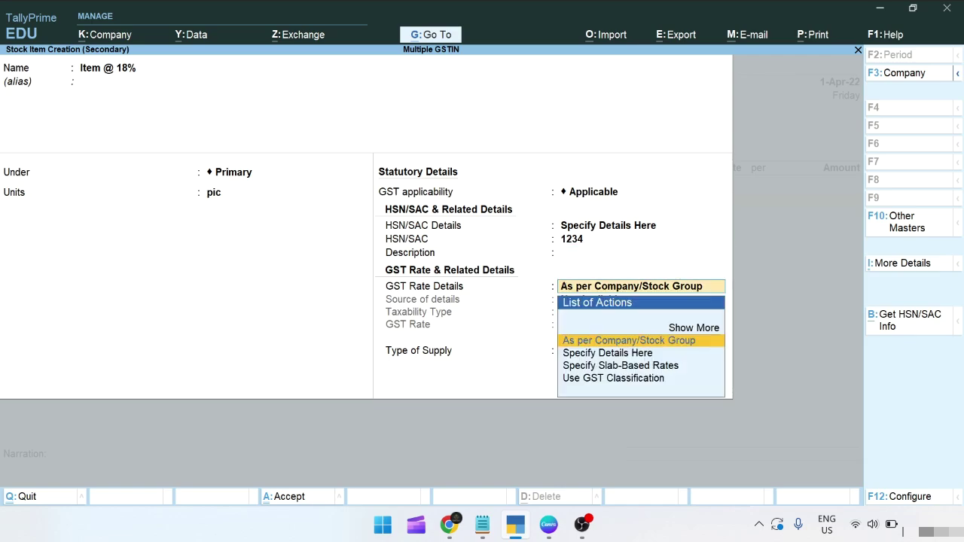
Step: Specify the stock item's GST rate details directly as Taxable with a GST rate of 18%
{"action": "key", "text": "Return"}
{"action": "key", "text": "BackSpace"}
{"action": "key", "text": "Down"}
{"action": "key", "text": "Return"}
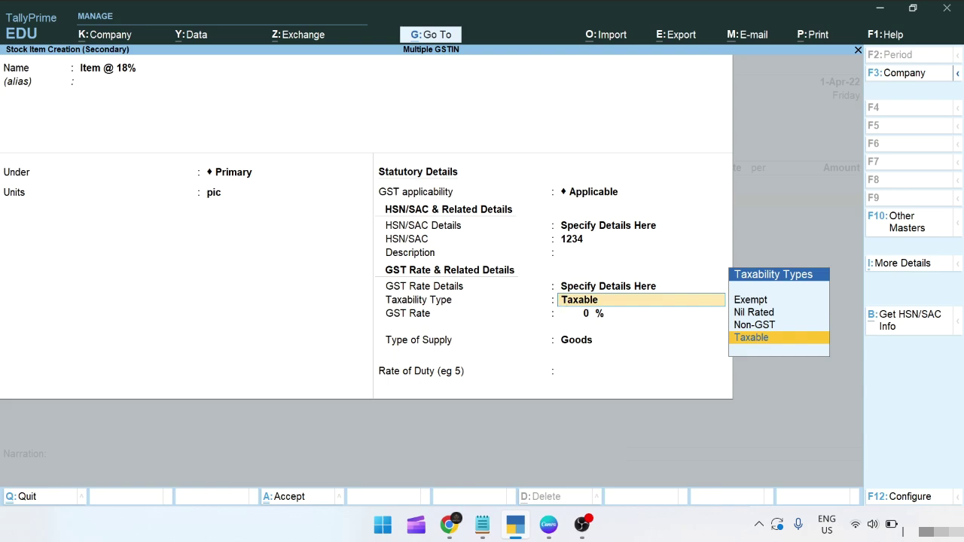
{"action": "key", "text": "Return"}
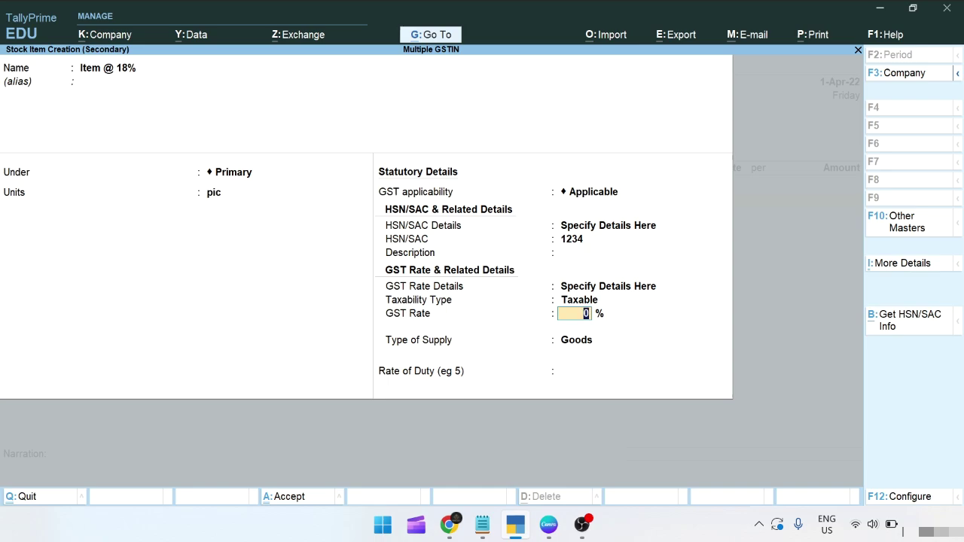
{"action": "type", "text": "18"}
{"action": "key", "text": "Return"}
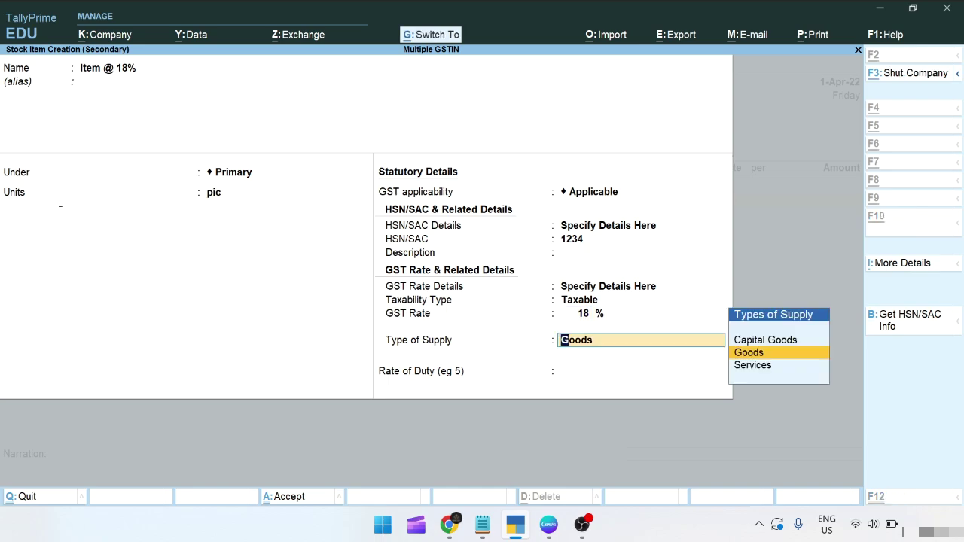
Step: Save the stock item and enter 100 pic of it in the Sales voucher at a rate of 100.00 per pic
{"action": "key", "text": "ctrl+a"}
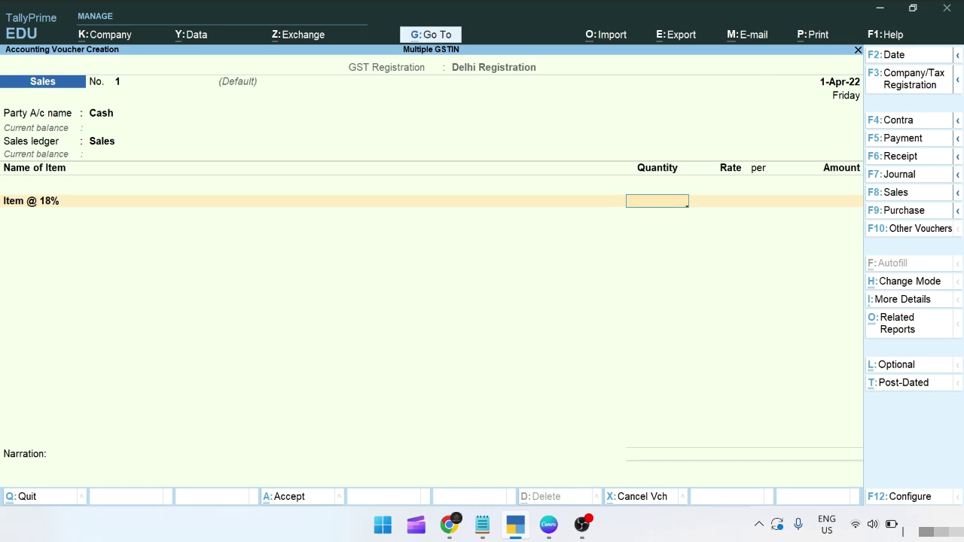
{"action": "type", "text": "100"}
{"action": "key", "text": "Return"}
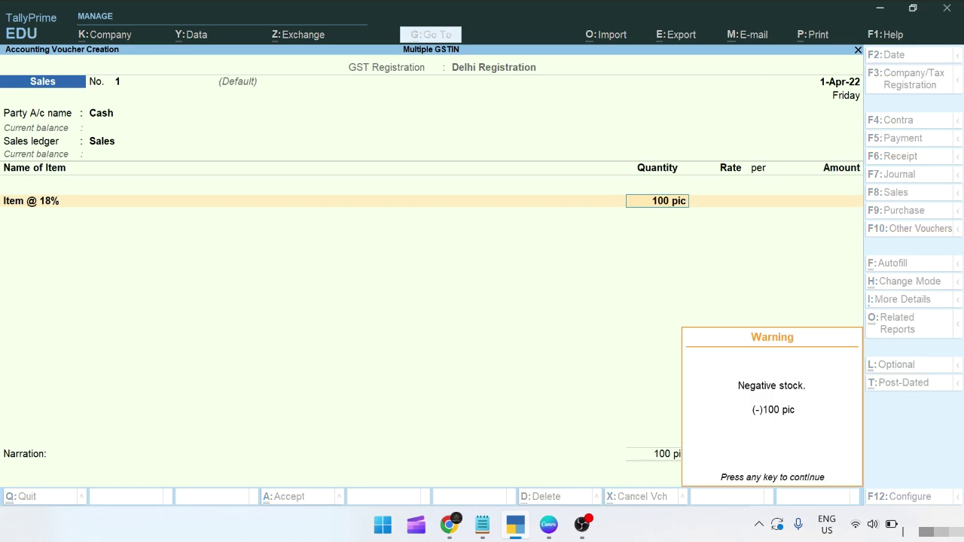
{"action": "key", "text": "Return"}
{"action": "type", "text": "100"}
{"action": "key", "text": "Return"}
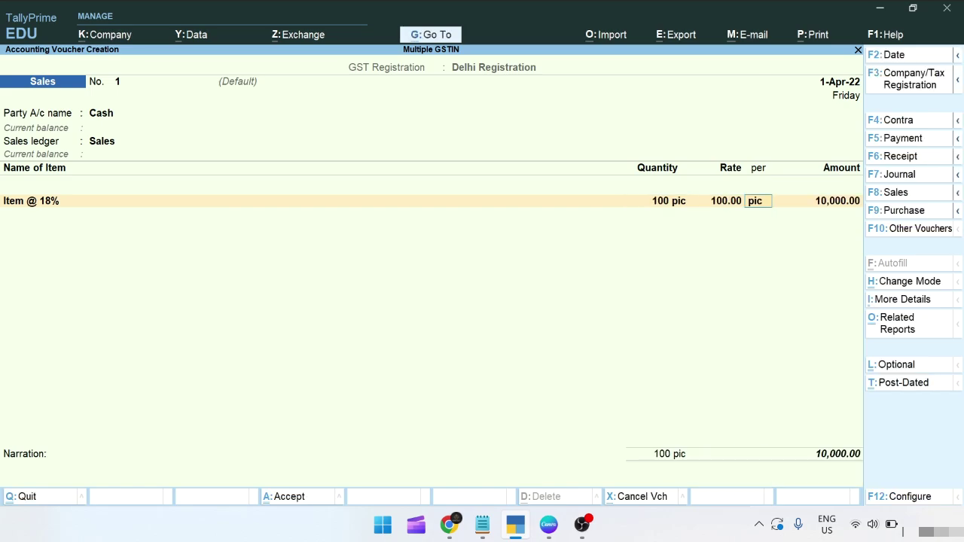
{"action": "key", "text": "Return"}
{"action": "key", "text": "Return"}
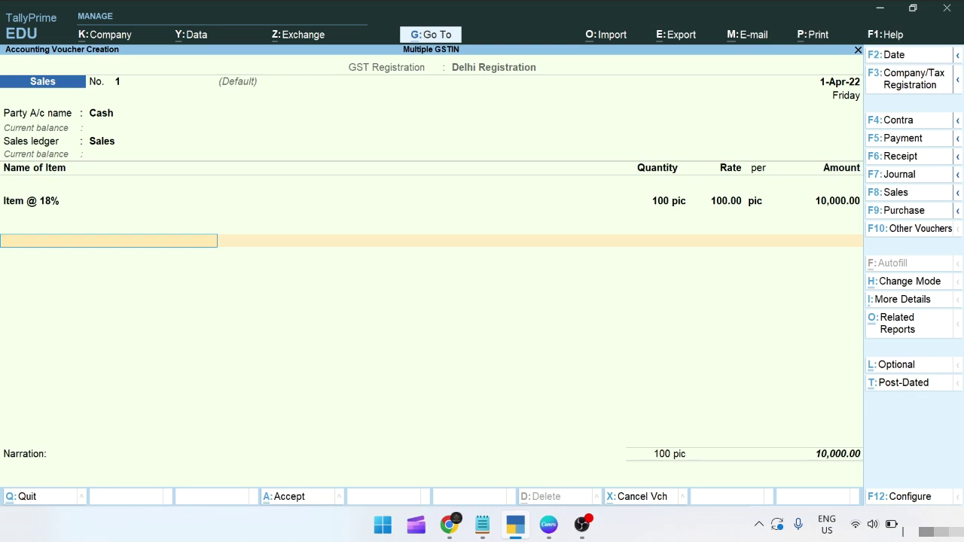
Step: Start a new ledger from the voucher, named CGST and grouped under Duties & Taxes
{"action": "key", "text": "Return"}
{"action": "key", "text": "alt+c"}
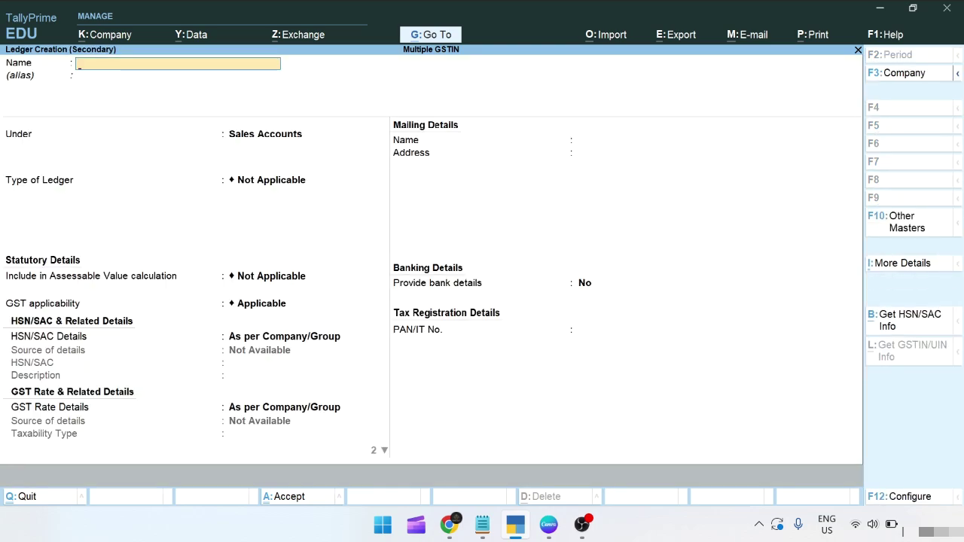
{"action": "type", "text": "CGST"}
{"action": "key", "text": "Return"}
{"action": "key", "text": "Return"}
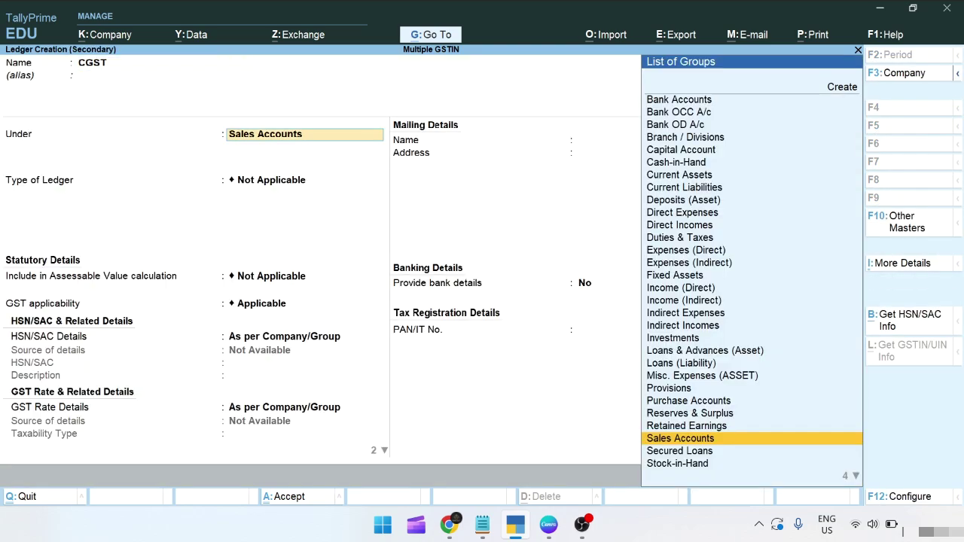
{"action": "type", "text": "DU"}
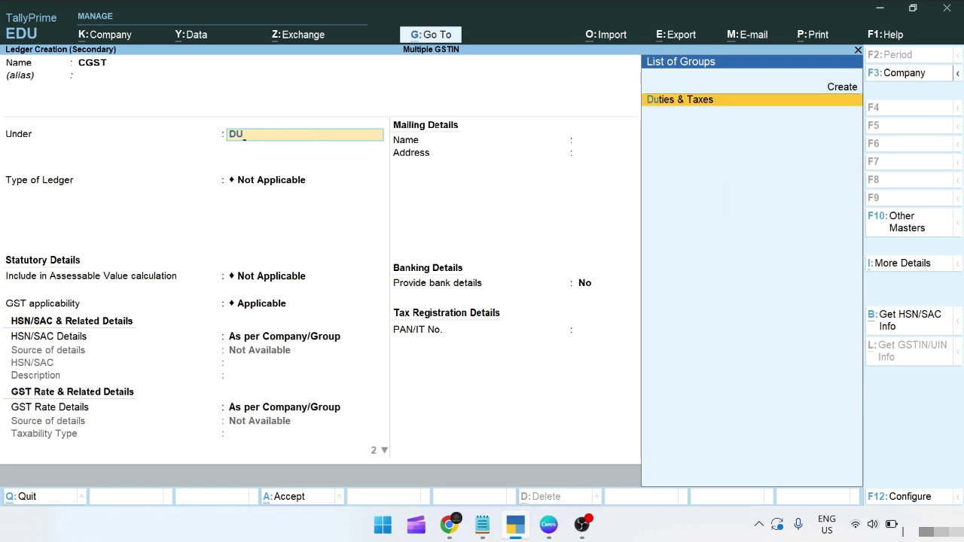
{"action": "key", "text": "Return"}
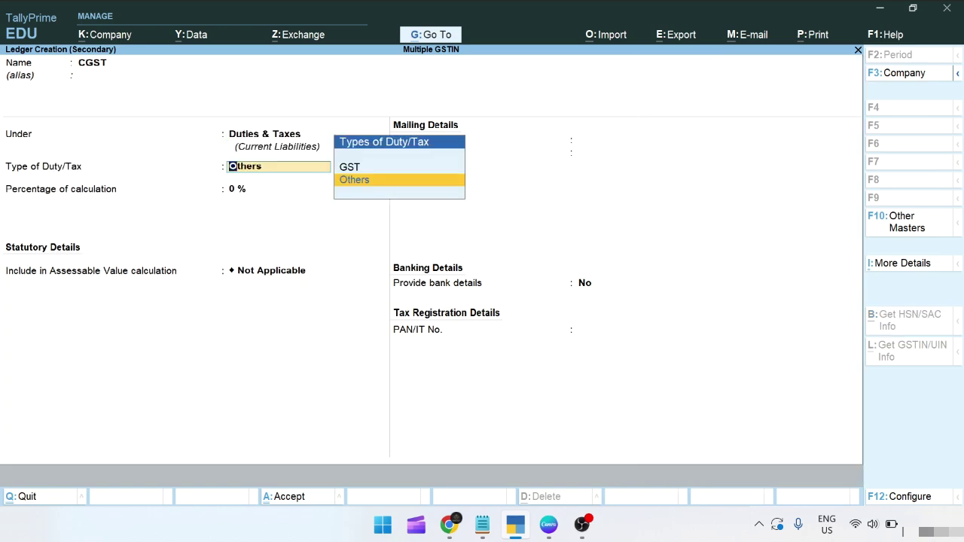
Step: Set the ledger's duty type to GST and tax type to CGST, save it and apply it to the voucher
{"action": "key", "text": "Up"}
{"action": "key", "text": "Return"}
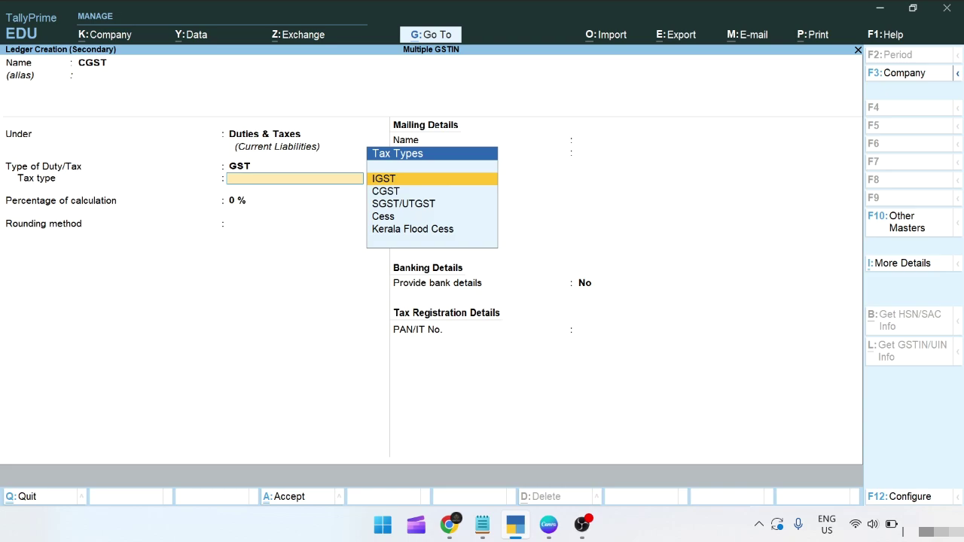
{"action": "key", "text": "Down"}
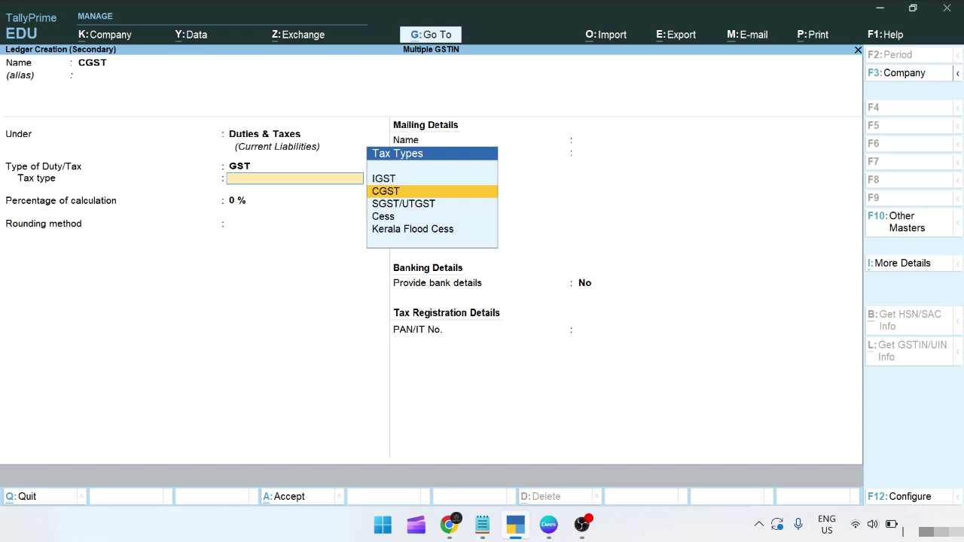
{"action": "key", "text": "Return"}
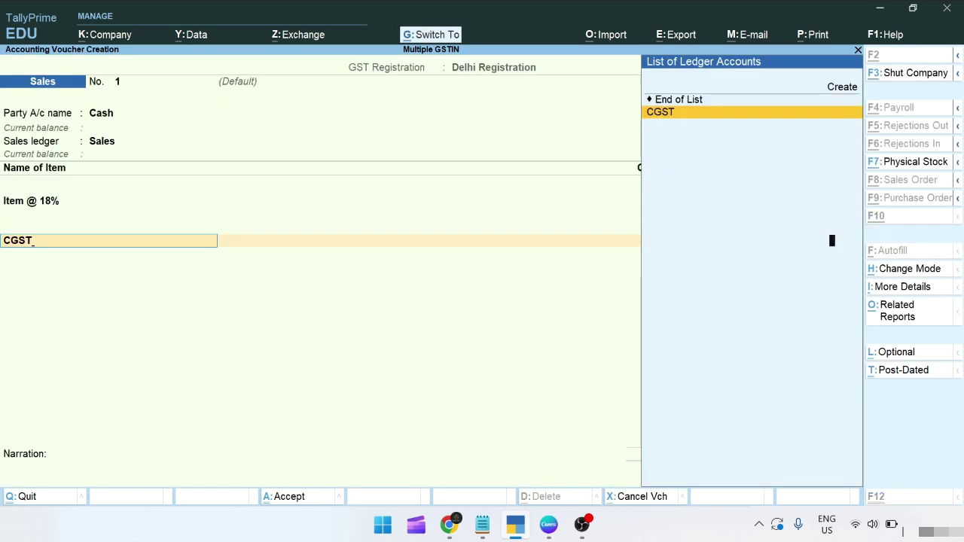
{"action": "key", "text": "Return"}
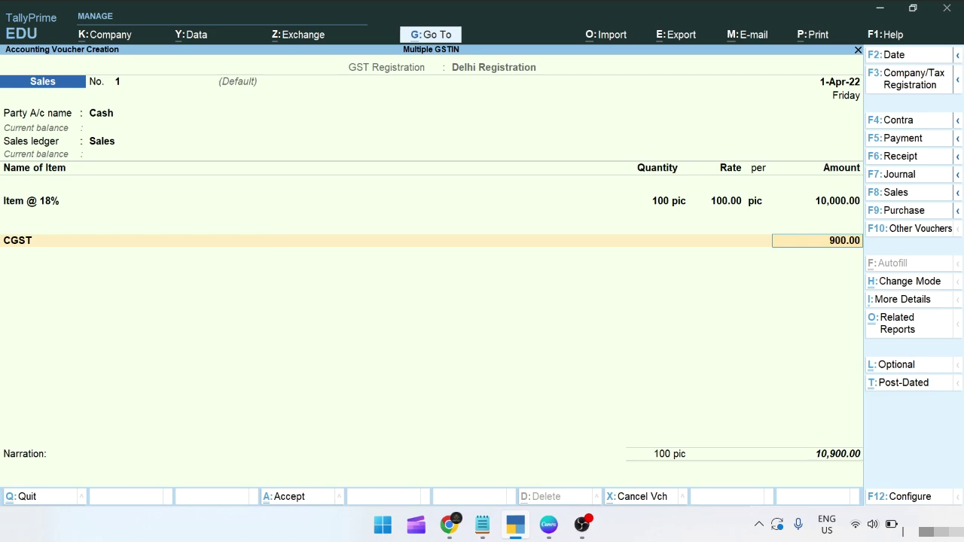
{"action": "key", "text": "Return"}
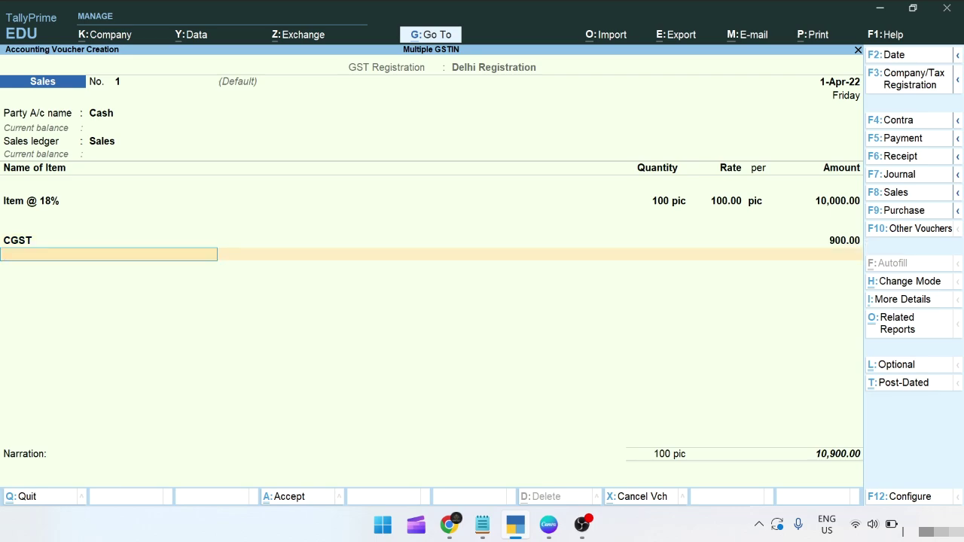
Step: Start another ledger from the voucher, named SGST and grouped under Duties & Taxes
{"action": "key", "text": "ctrl"}
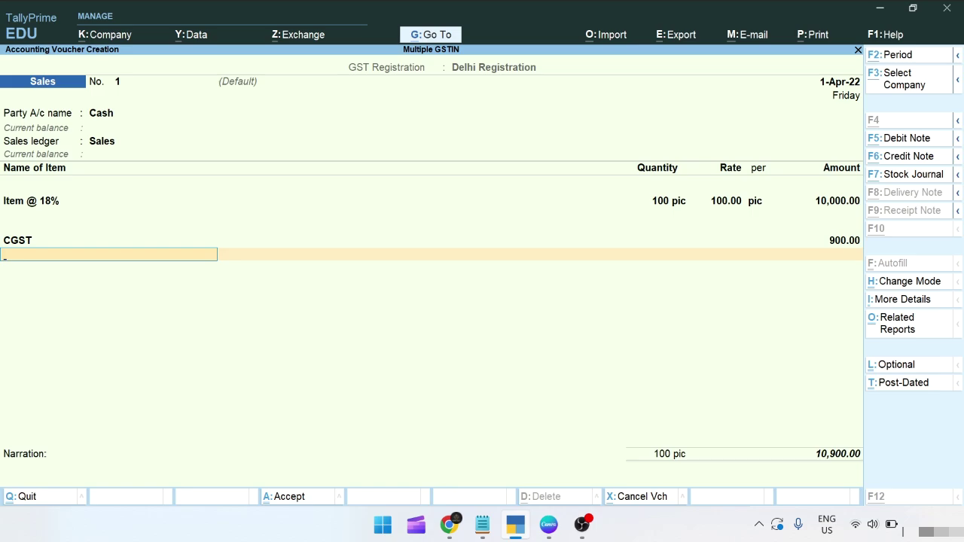
{"action": "key", "text": "alt+c"}
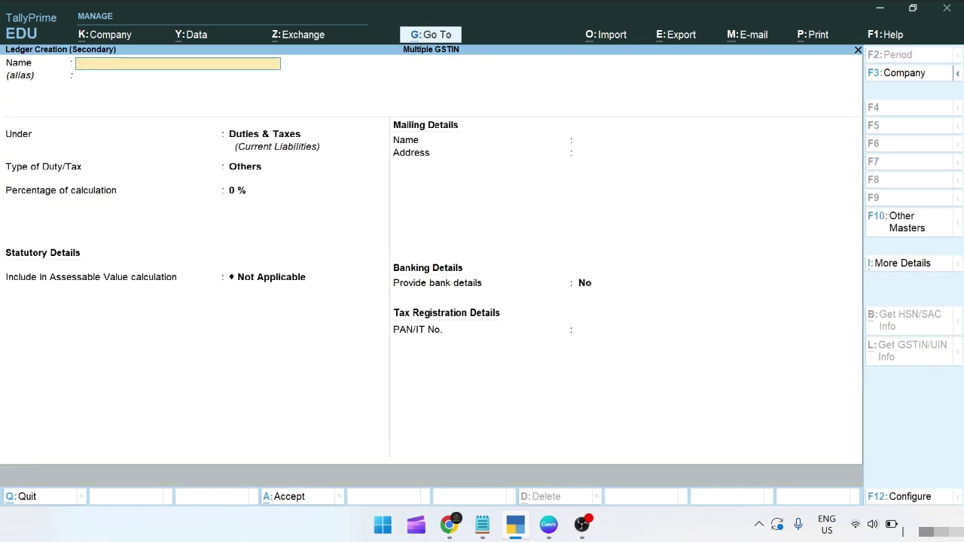
{"action": "type", "text": "SGST"}
{"action": "key", "text": "Return"}
{"action": "key", "text": "Return"}
{"action": "key", "text": "Return"}
{"action": "type", "text": "o"}
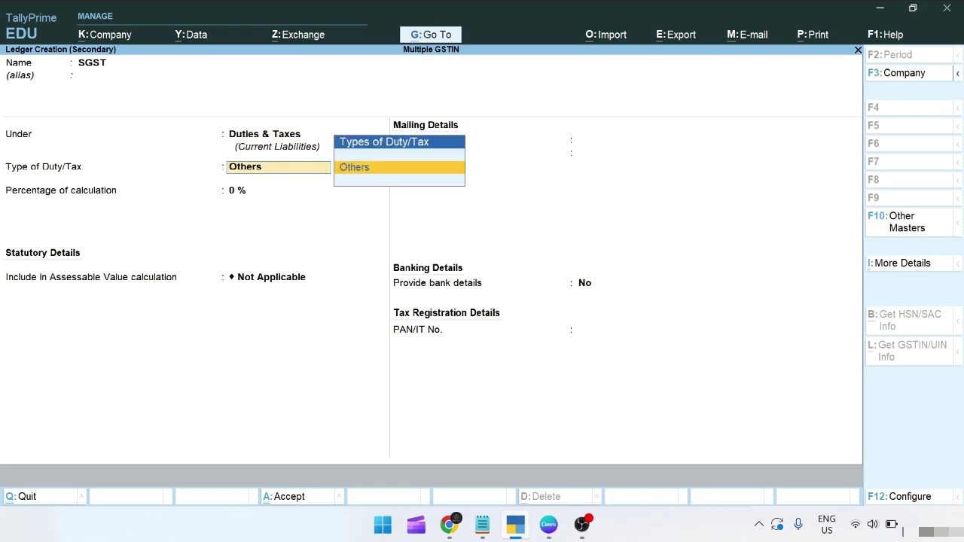
{"action": "key", "text": "BackSpace"}
{"action": "key", "text": "BackSpace"}
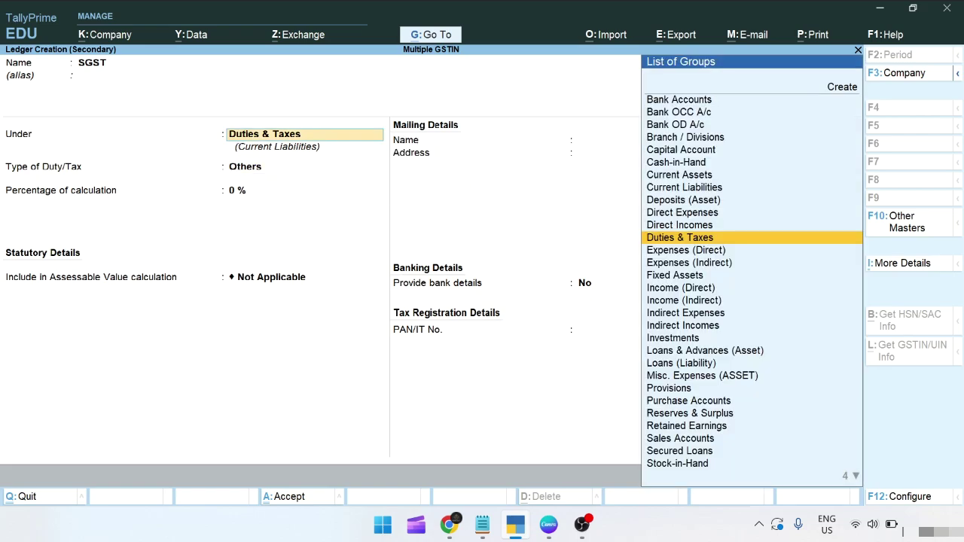
{"action": "key", "text": "Escape"}
{"action": "key", "text": "n"}
{"action": "key", "text": "Return"}
{"action": "key", "text": "Return"}
{"action": "key", "text": "Return"}
Step: Give the SGST ledger duty type GST and tax type SGST/UTGST, and save both the ledger and the Sales voucher
{"action": "key", "text": "Up"}
{"action": "key", "text": "Return"}
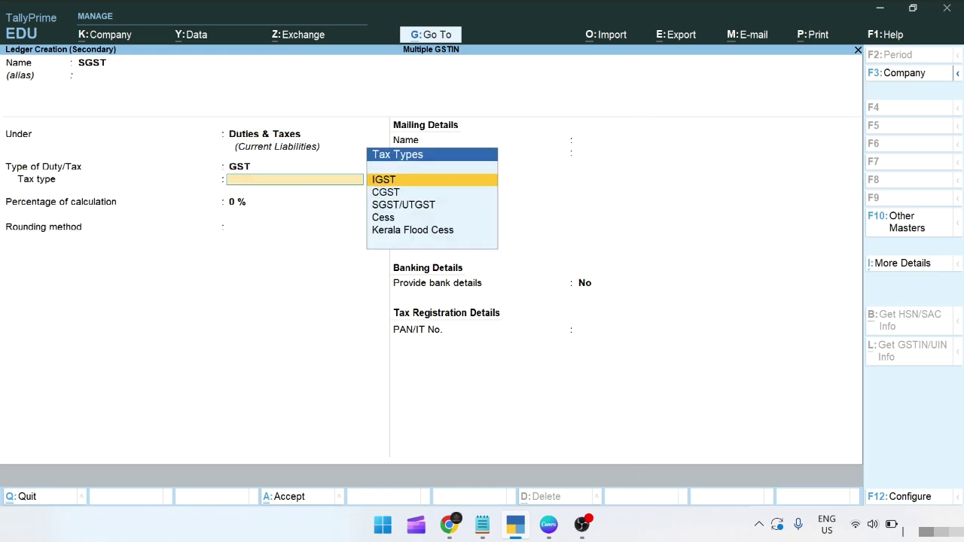
{"action": "key", "text": "Down"}
{"action": "key", "text": "Down"}
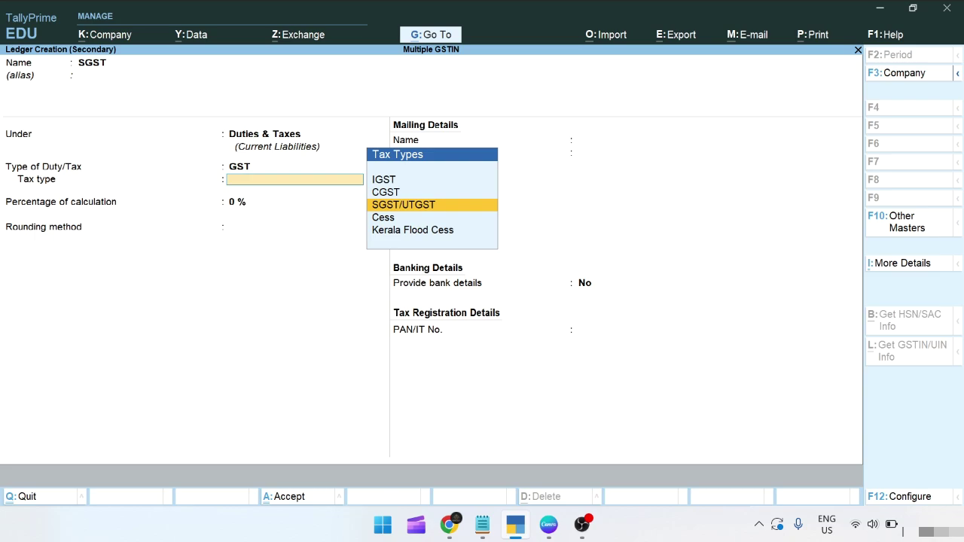
{"action": "key", "text": "Return"}
{"action": "key", "text": "ctrl+a"}
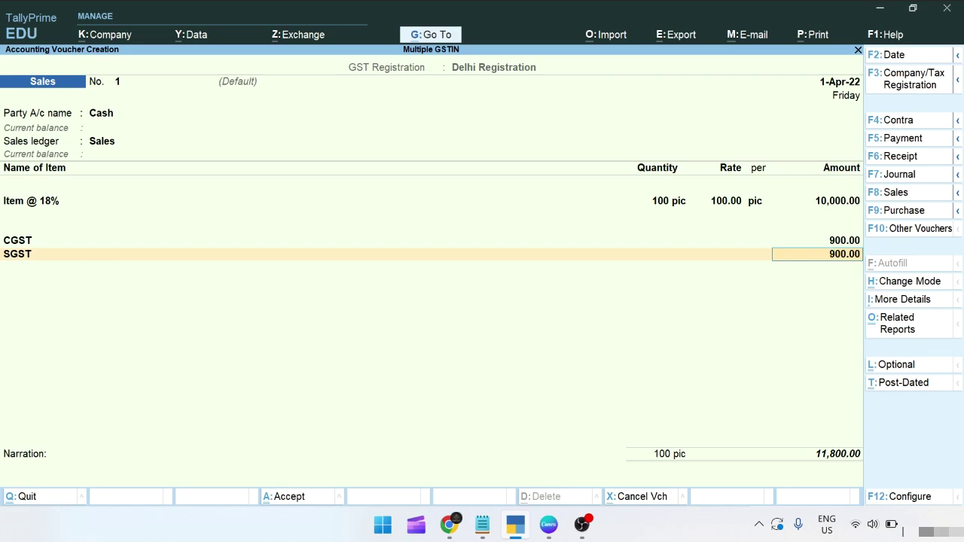
{"action": "key", "text": "ctrl+a"}
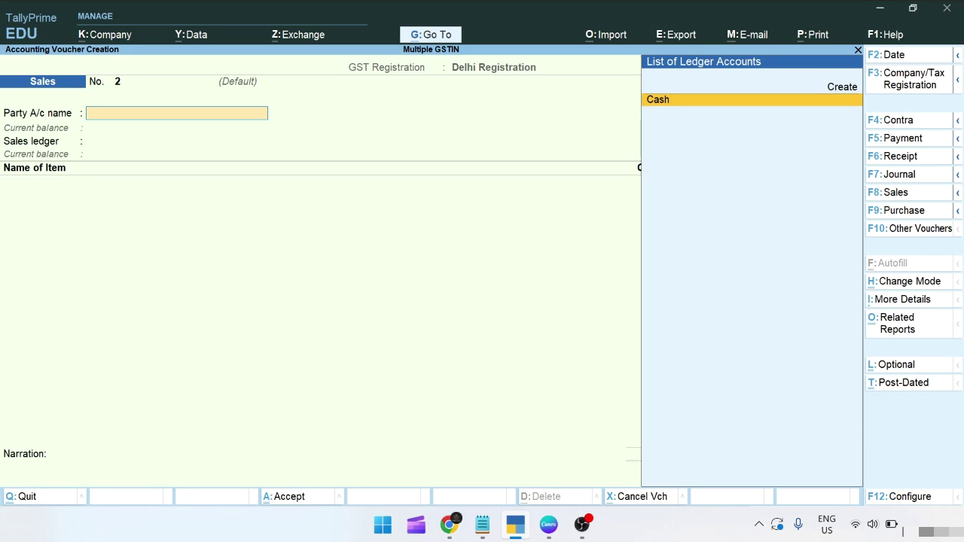
Step: Try to switch the next Sales voucher to Karnataka Registration and choose its voucher numbering series
{"action": "key", "text": "F3"}
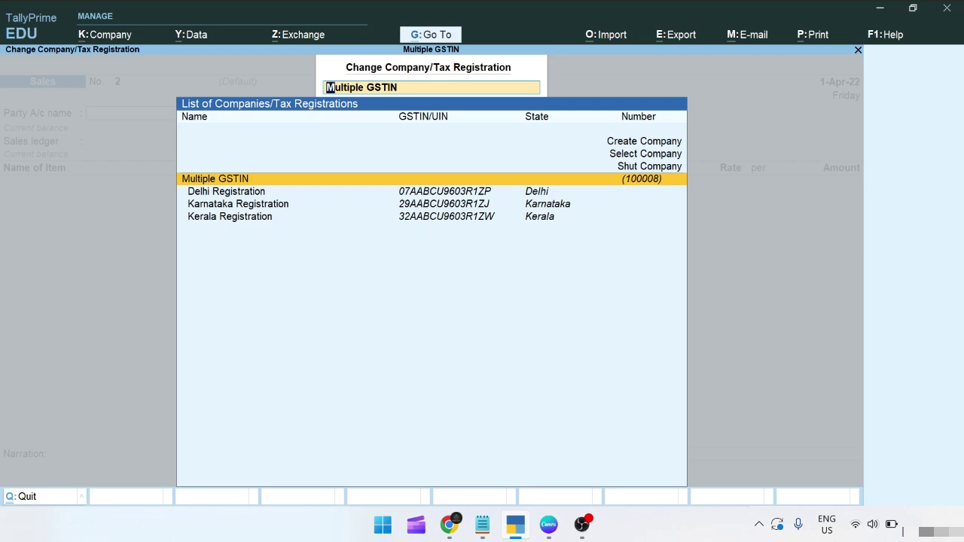
{"action": "key", "text": "Down"}
{"action": "key", "text": "Down"}
{"action": "key", "text": "Return"}
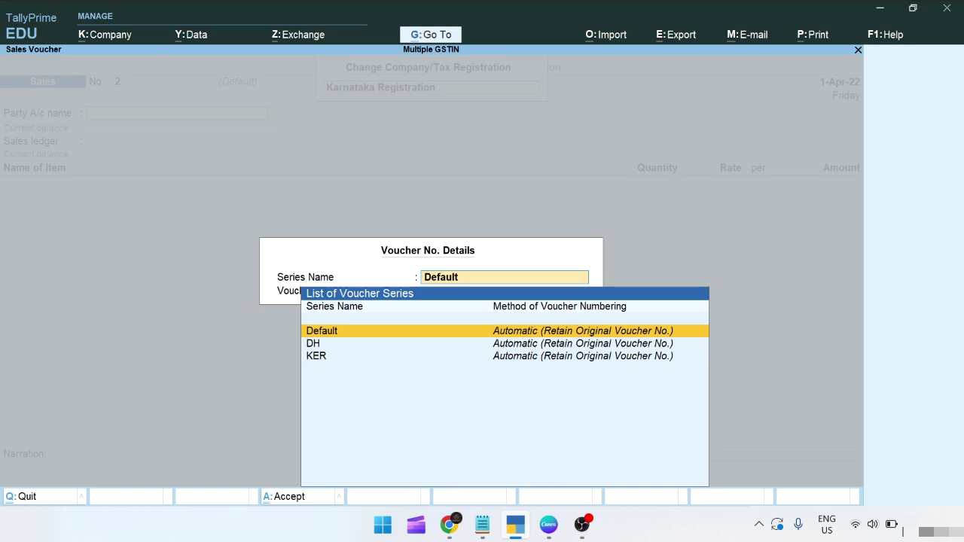
{"action": "key", "text": "Up"}
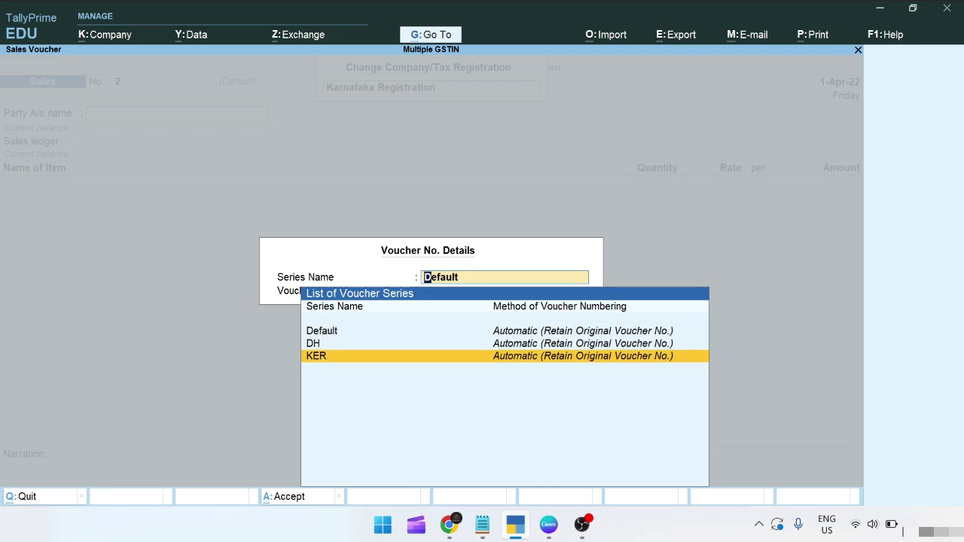
{"action": "key", "text": "Up"}
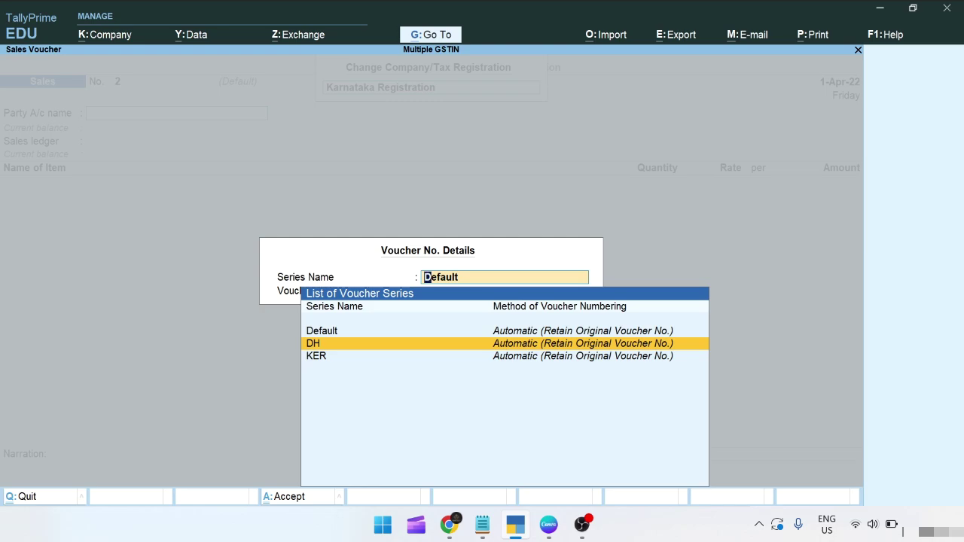
{"action": "key", "text": "Escape"}
{"action": "key", "text": "Escape"}
{"action": "key", "text": "Escape"}
{"action": "key", "text": "Escape"}
{"action": "key", "text": "Escape"}
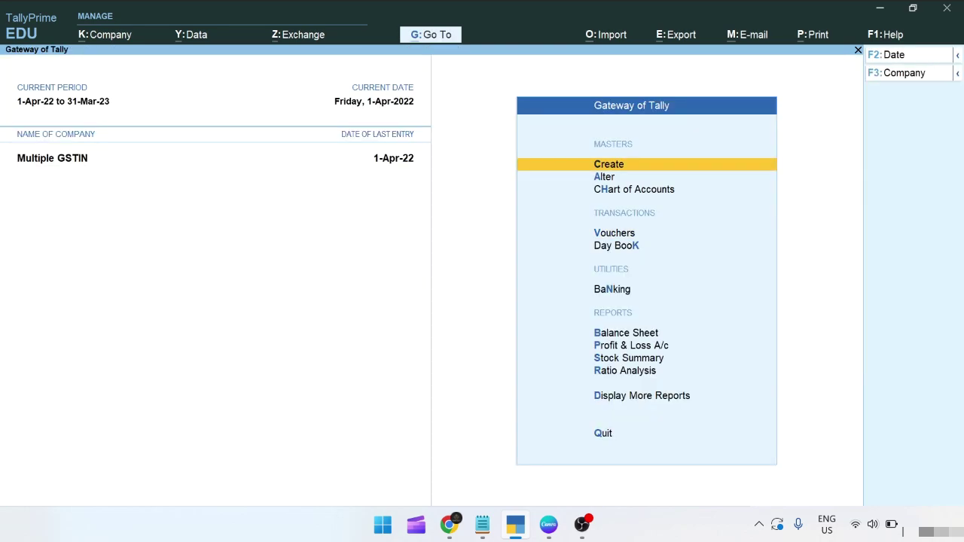
Step: Open the list of voucher types in the chart of accounts
{"action": "key", "text": "Down"}
{"action": "key", "text": "Down"}
{"action": "key", "text": "Return"}
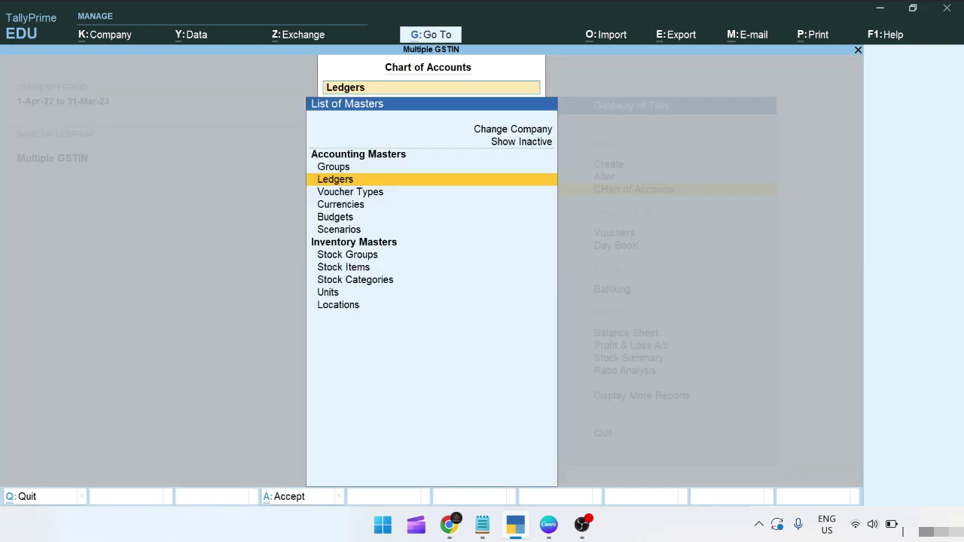
{"action": "key", "text": "Down"}
{"action": "key", "text": "Down"}
{"action": "key", "text": "Down"}
{"action": "key", "text": "Down"}
{"action": "key", "text": "Up"}
{"action": "key", "text": "Up"}
{"action": "key", "text": "Up"}
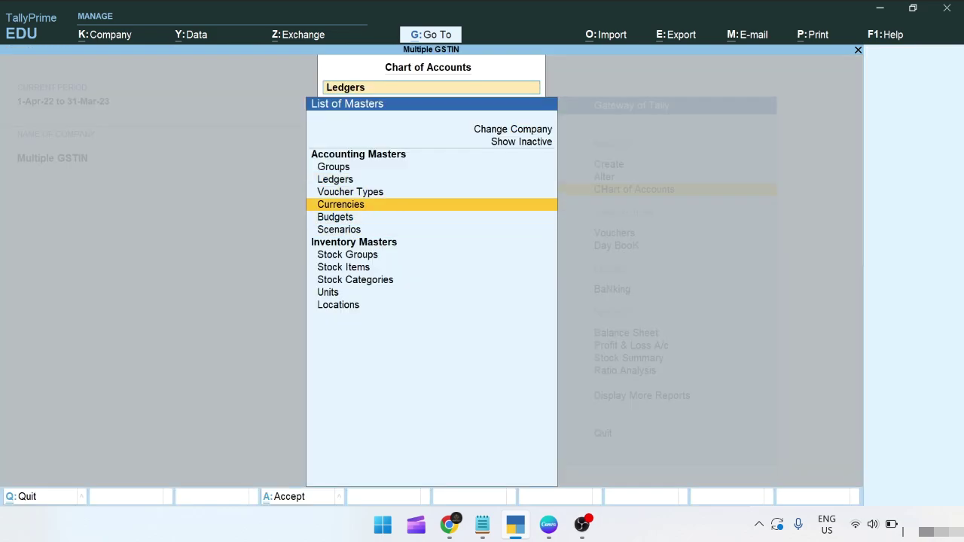
{"action": "key", "text": "Return"}
Step: Create a numbering series named KA for the Sales voucher type, with Automatic numbering that retains the original voucher number
{"action": "key", "text": "Down"}
{"action": "key", "text": "Down"}
{"action": "key", "text": "Down"}
{"action": "key", "text": "Down"}
{"action": "key", "text": "Down"}
{"action": "key", "text": "Down"}
{"action": "key", "text": "Down"}
{"action": "key", "text": "Down"}
{"action": "key", "text": "Down"}
{"action": "key", "text": "Down"}
{"action": "key", "text": "Down"}
{"action": "key", "text": "Down"}
{"action": "key", "text": "Down"}
{"action": "key", "text": "Down"}
{"action": "key", "text": "Down"}
{"action": "key", "text": "Down"}
{"action": "key", "text": "Down"}
{"action": "key", "text": "Down"}
{"action": "key", "text": "Down"}
{"action": "key", "text": "Down"}
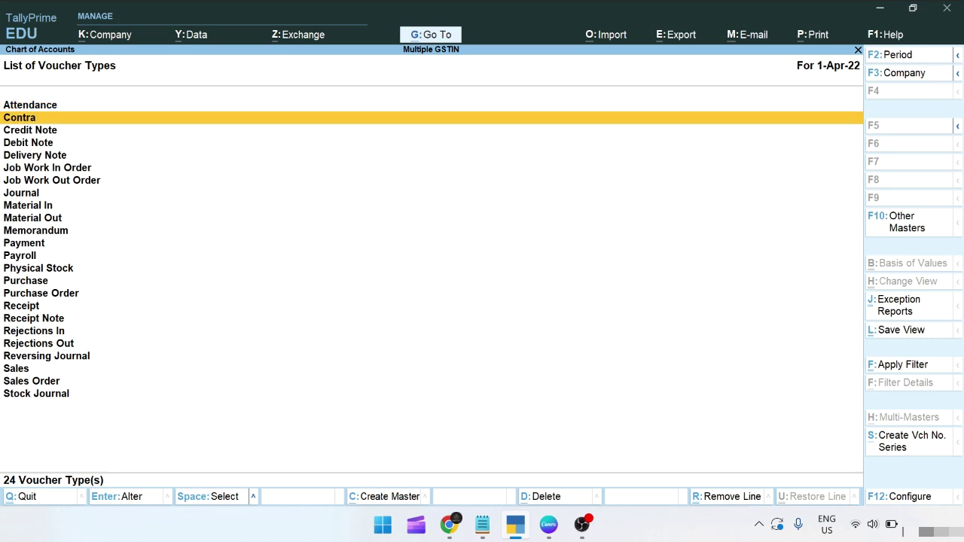
{"action": "key", "text": "Return"}
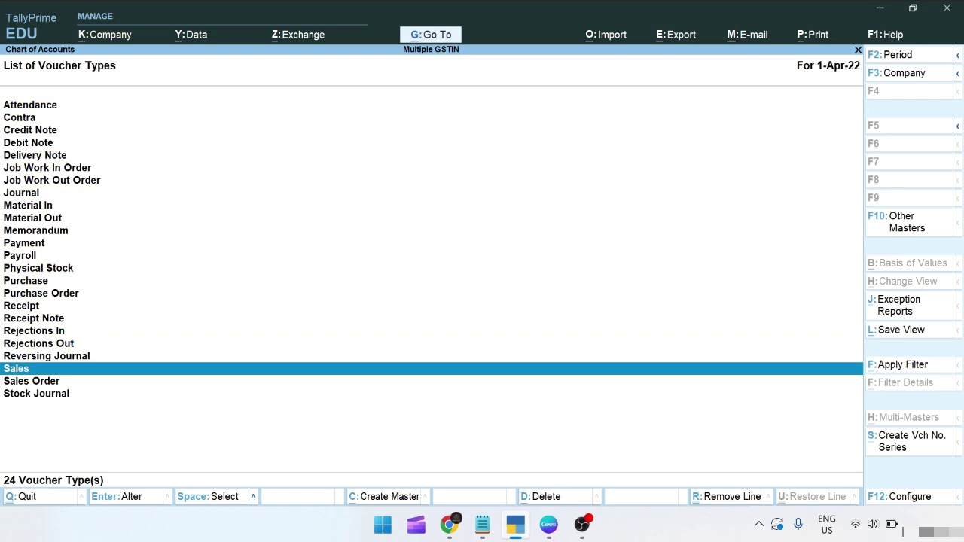
{"action": "key", "text": "Up"}
{"action": "key", "text": "Down"}
{"action": "key", "text": "Up"}
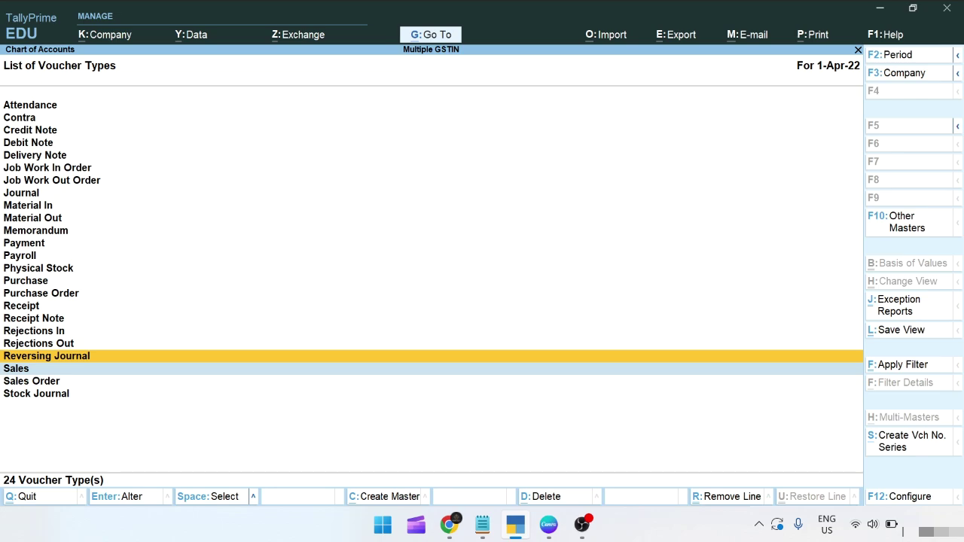
{"action": "key", "text": "Up"}
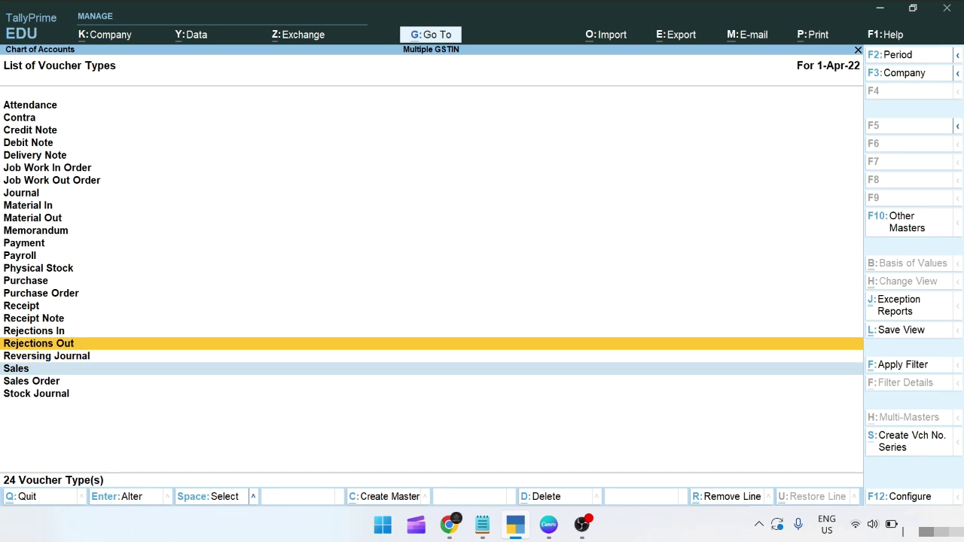
{"action": "key", "text": "Down"}
{"action": "key", "text": "Down"}
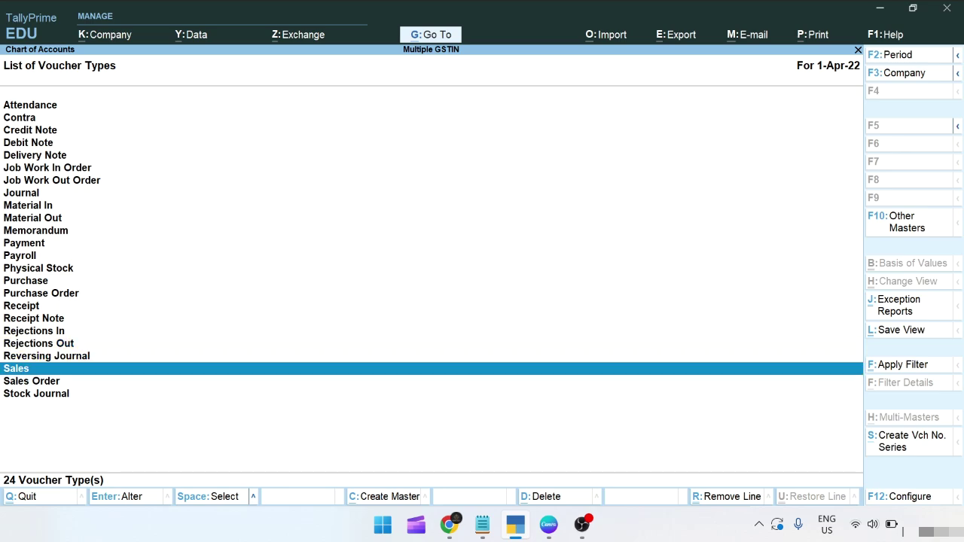
{"action": "key", "text": "alt+s"}
{"action": "type", "text": "KA"}
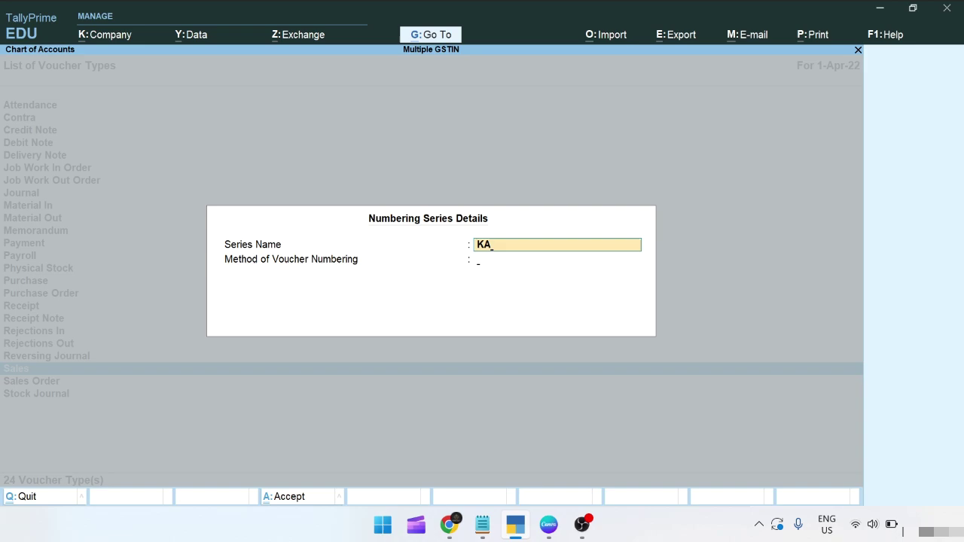
{"action": "key", "text": "Return"}
{"action": "key", "text": "Return"}
{"action": "key", "text": "Return"}
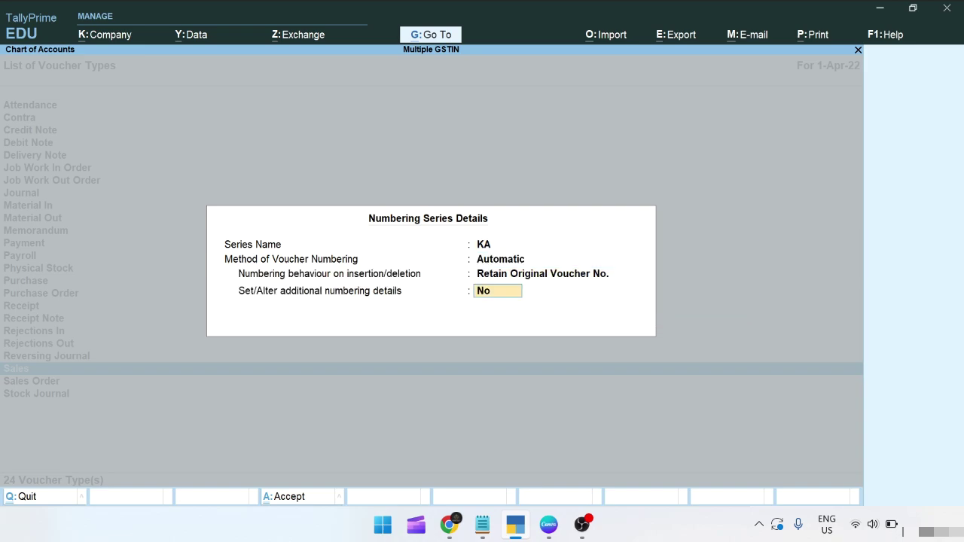
Step: Enable additional numbering details for the KA series and restart numbering at 1 yearly from 1-Apr-22
{"action": "type", "text": "y"}
{"action": "key", "text": "Return"}
{"action": "key", "text": "Return"}
{"action": "key", "text": "Return"}
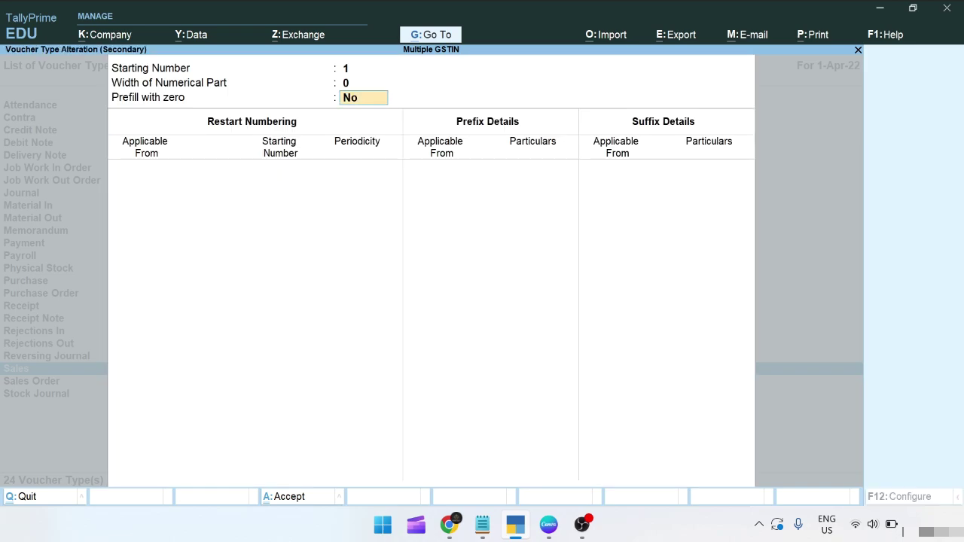
{"action": "key", "text": "Return"}
{"action": "type", "text": "A"}
{"action": "key", "text": "BackSpace"}
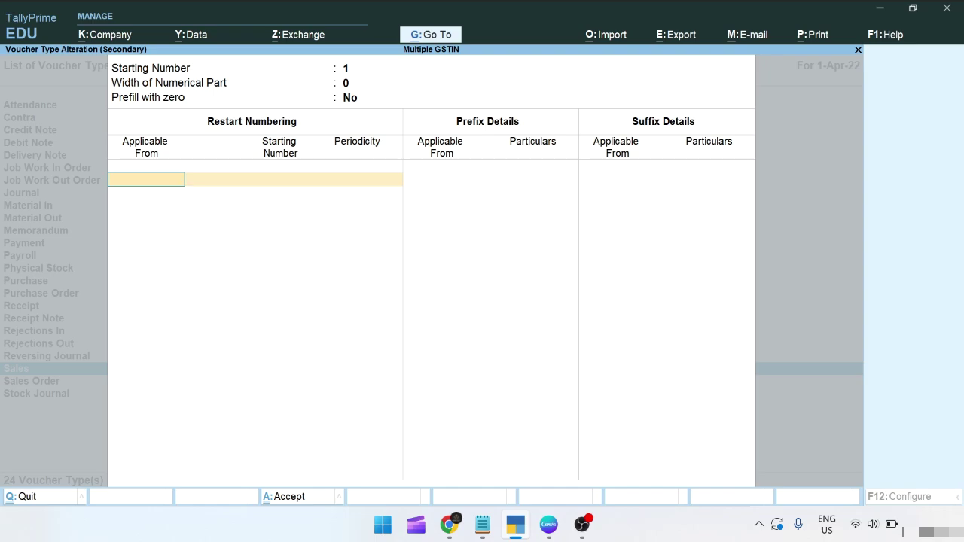
{"action": "type", "text": "1"}
{"action": "key", "text": "Return"}
{"action": "key", "text": "Return"}
{"action": "key", "text": "Return"}
{"action": "key", "text": "Return"}
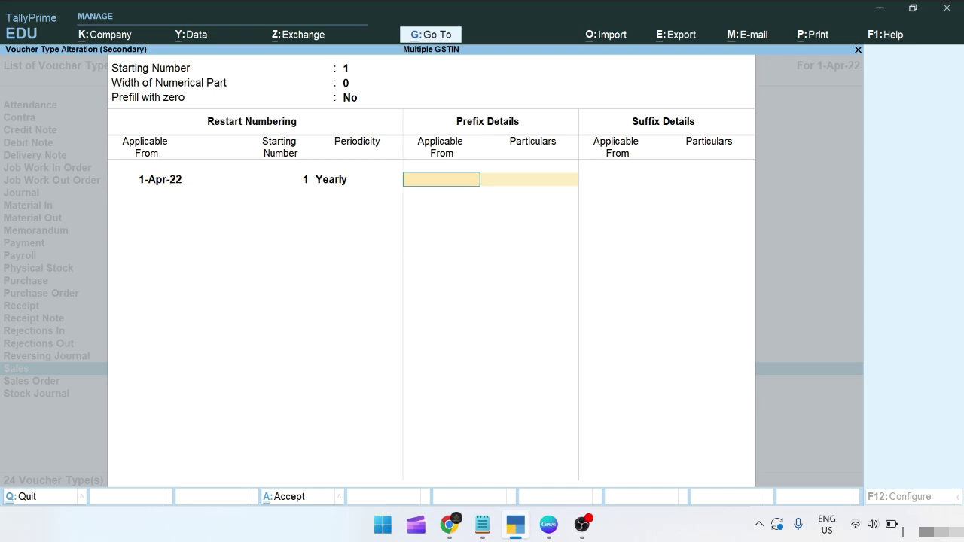
Step: Add the prefix KA applicable from 1-Apr-22 and save the numbering series
{"action": "type", "text": "1"}
{"action": "key", "text": "Return"}
{"action": "type", "text": "KA"}
{"action": "key", "text": "Return"}
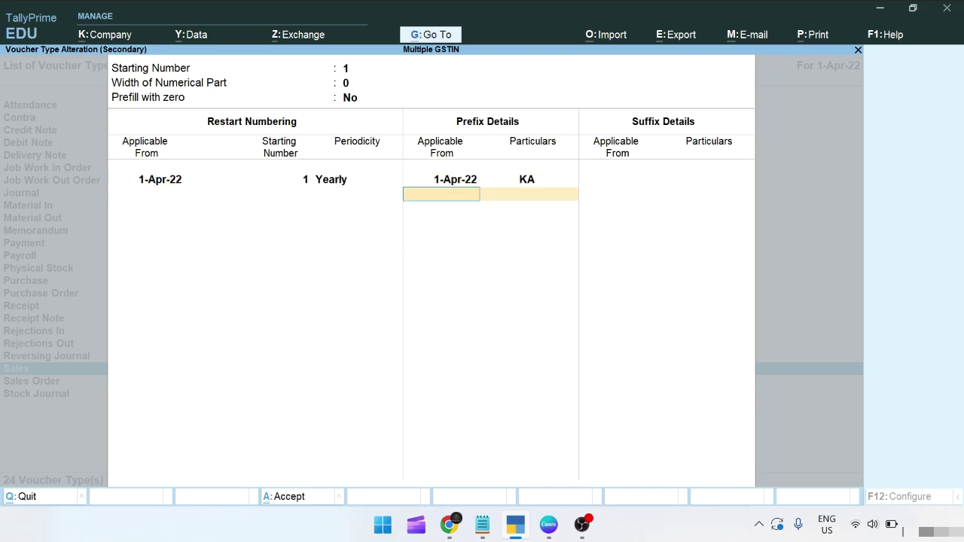
{"action": "key", "text": "Return"}
{"action": "key", "text": "Return"}
{"action": "key", "text": "Return"}
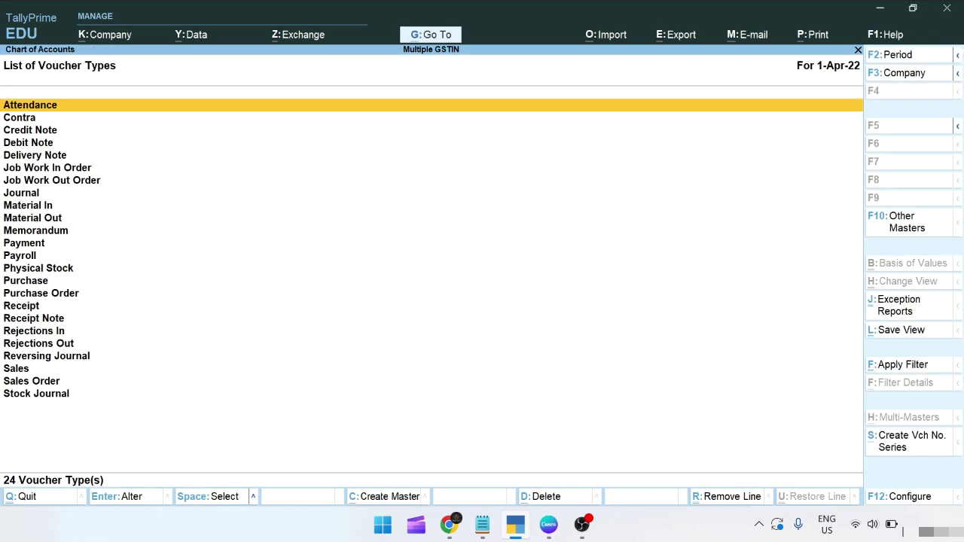
Step: Leave the list of voucher types and open a new Sales voucher
{"action": "key", "text": "Escape"}
{"action": "key", "text": "Escape"}
{"action": "key", "text": "Escape"}
{"action": "key", "text": "Escape"}
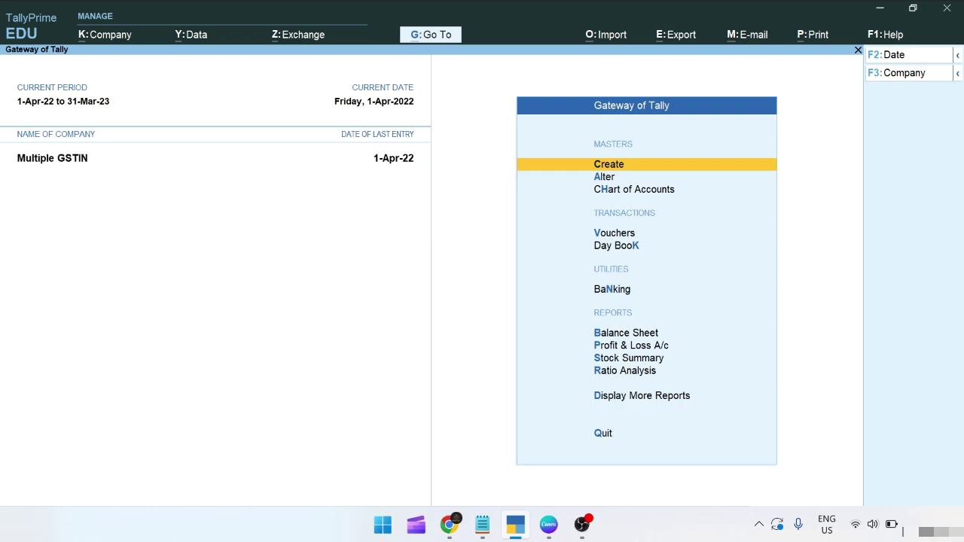
{"action": "key", "text": "v"}
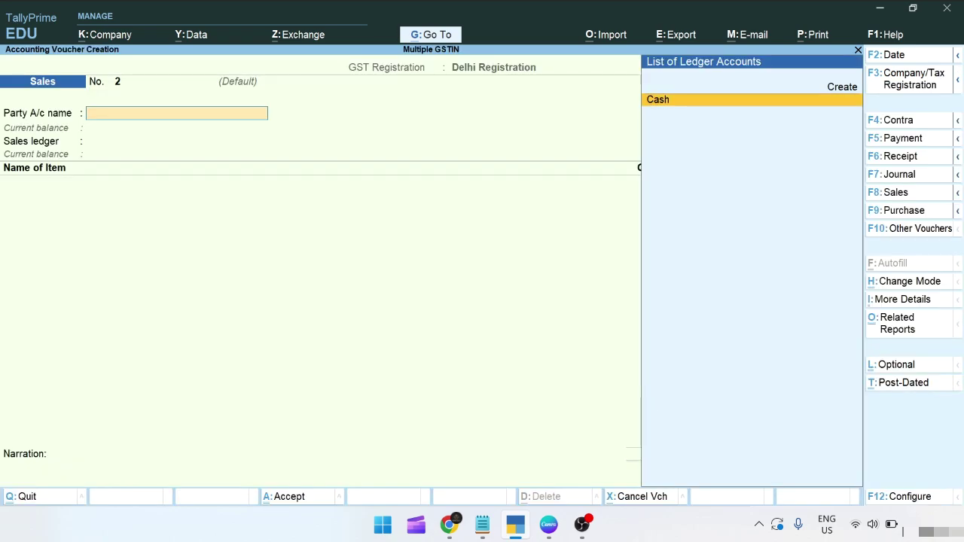
Step: Switch the Sales voucher to Karnataka Registration and assign it the KA voucher series
{"action": "key", "text": "F3"}
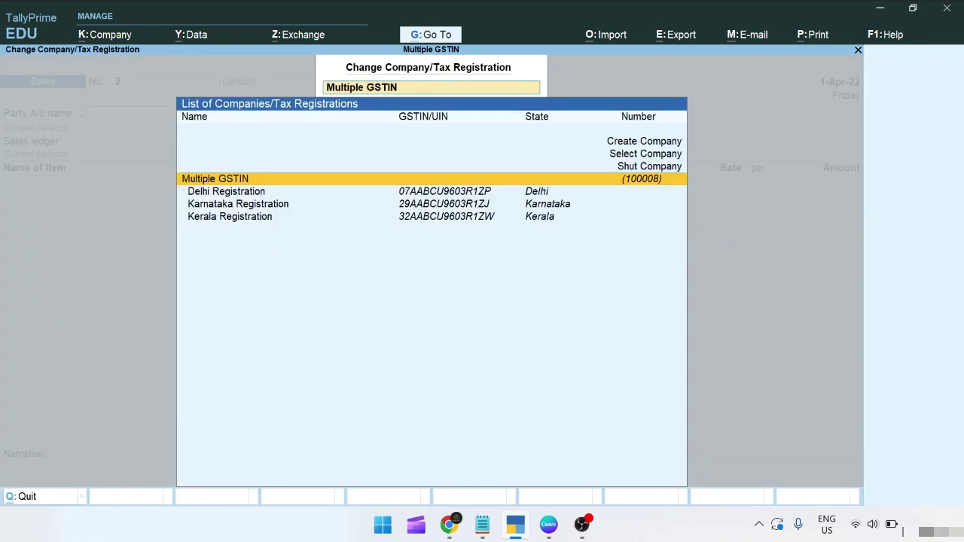
{"action": "key", "text": "Down"}
{"action": "key", "text": "Down"}
{"action": "key", "text": "Down"}
{"action": "key", "text": "Up"}
{"action": "key", "text": "Return"}
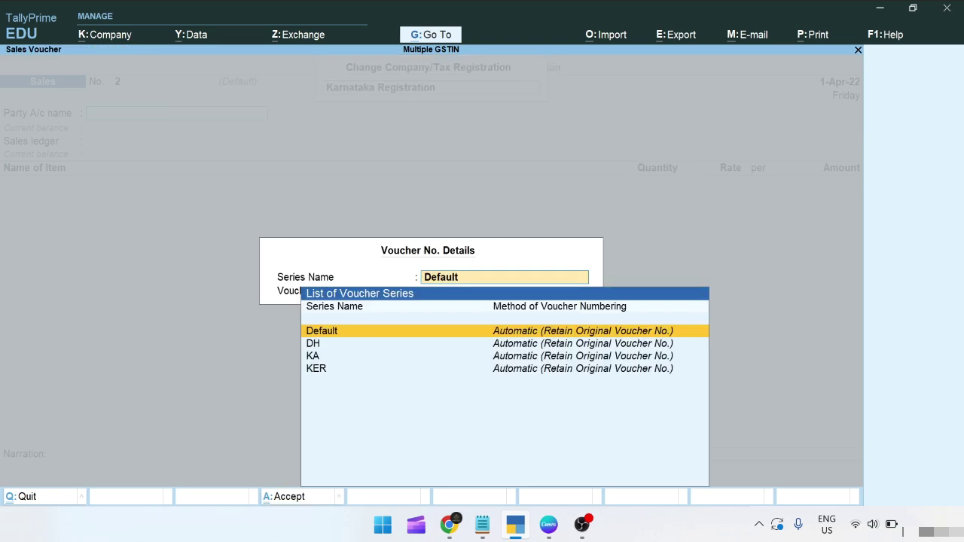
{"action": "left_click", "coordinate": [312, 356]}
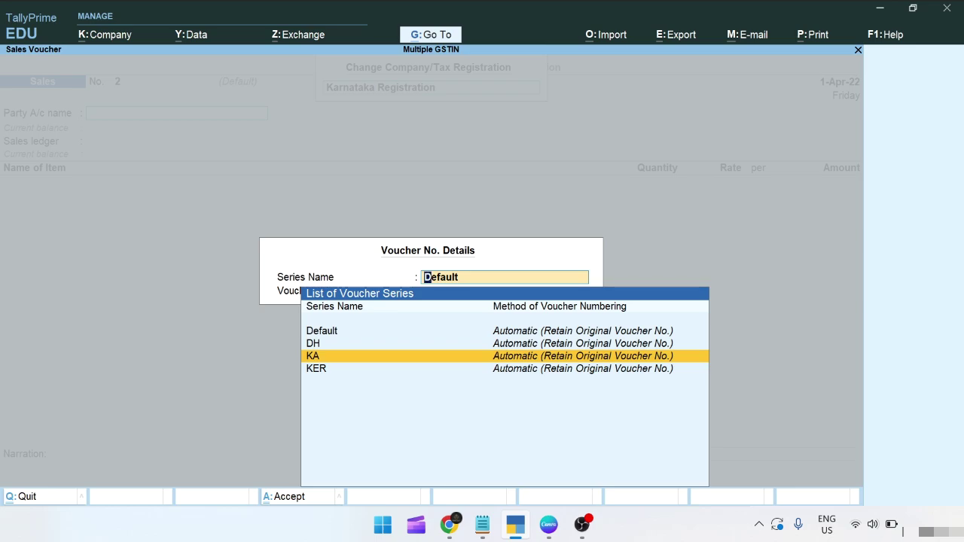
{"action": "key", "text": "Return"}
{"action": "key", "text": "Return"}
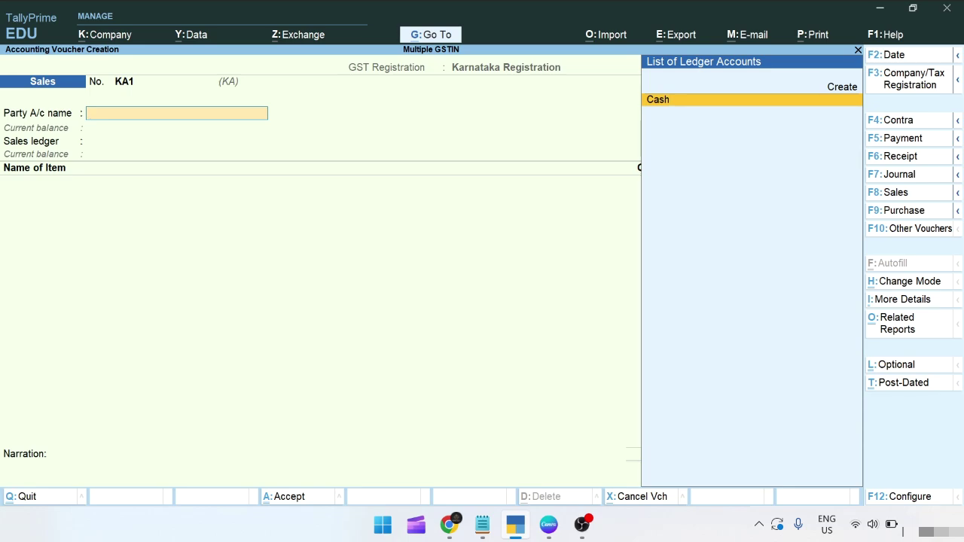
Step: Start a new party ledger from the voucher, named B2B KAR and grouped under Sundry Debtors
{"action": "key", "text": "Up"}
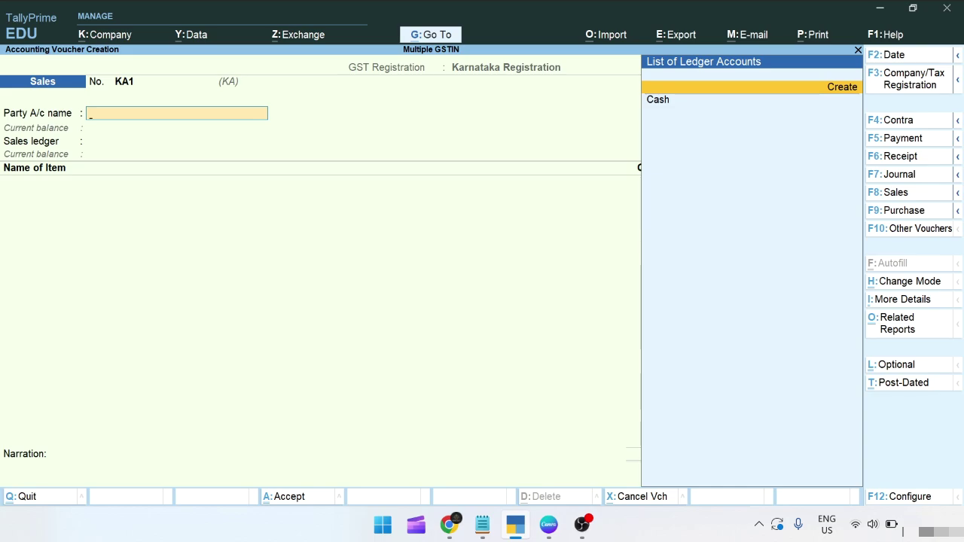
{"action": "key", "text": "Return"}
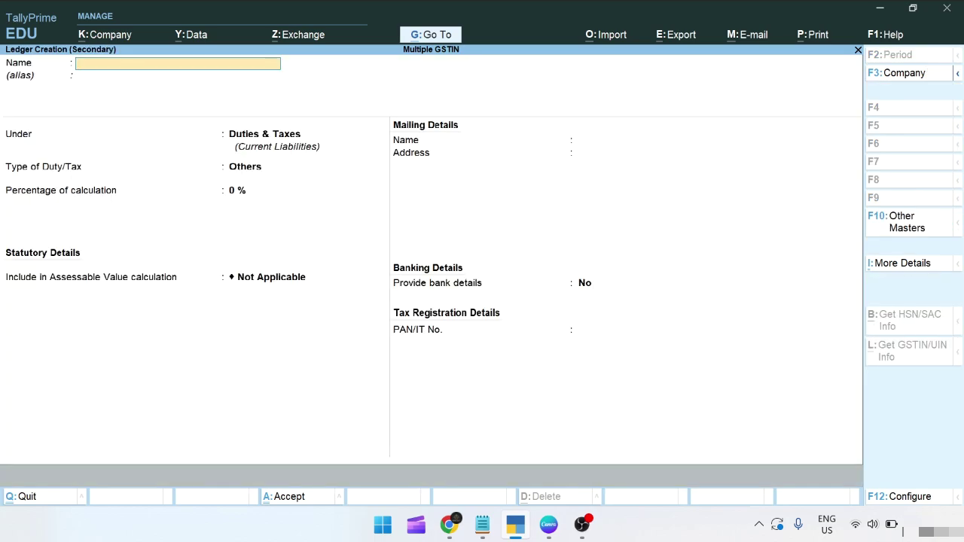
{"action": "type", "text": "B2B KAR"}
{"action": "key", "text": "Return"}
{"action": "key", "text": "Return"}
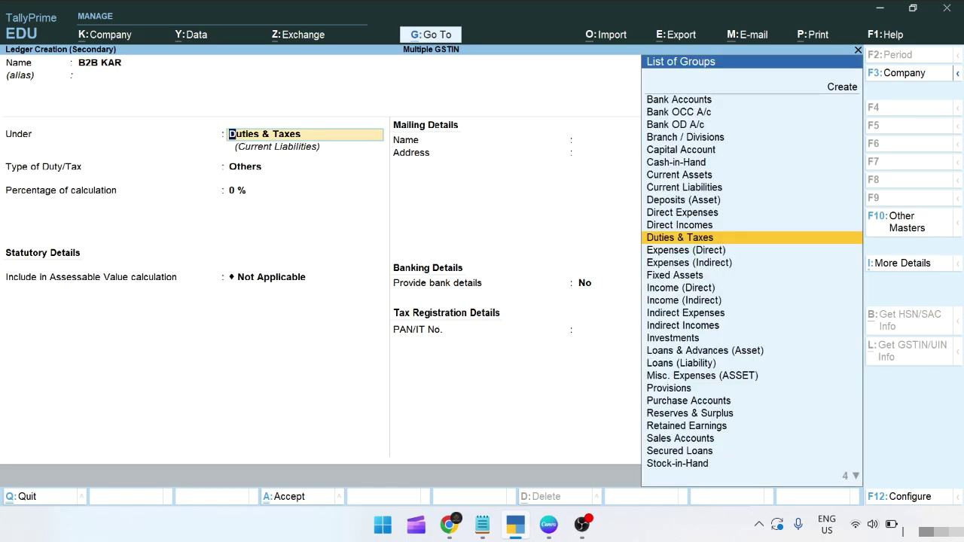
{"action": "type", "text": "deb"}
{"action": "key", "text": "Return"}
{"action": "key", "text": "Return"}
{"action": "key", "text": "Return"}
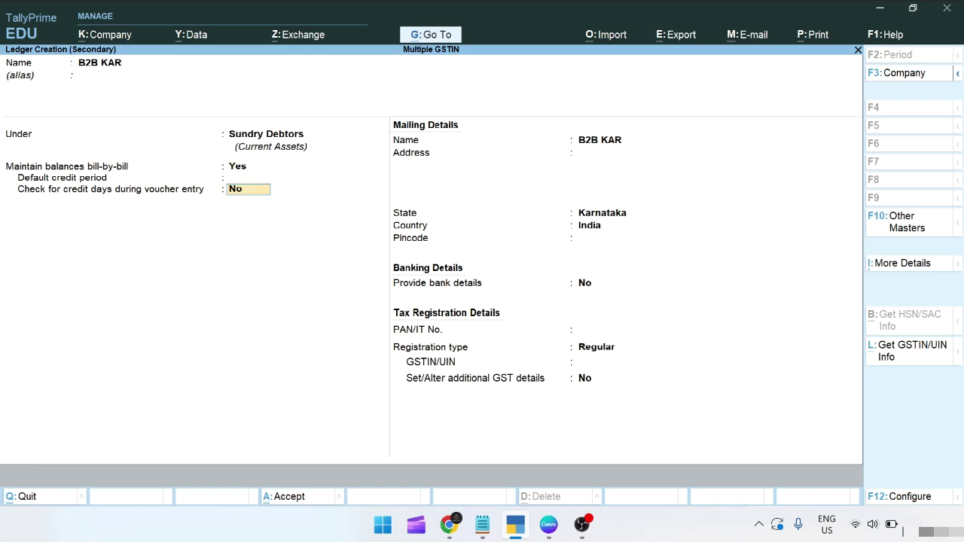
Step: Set the state in the B2B KAR ledger's mailing details to Gujarat
{"action": "key", "text": "Return"}
{"action": "key", "text": "Return"}
{"action": "key", "text": "Return"}
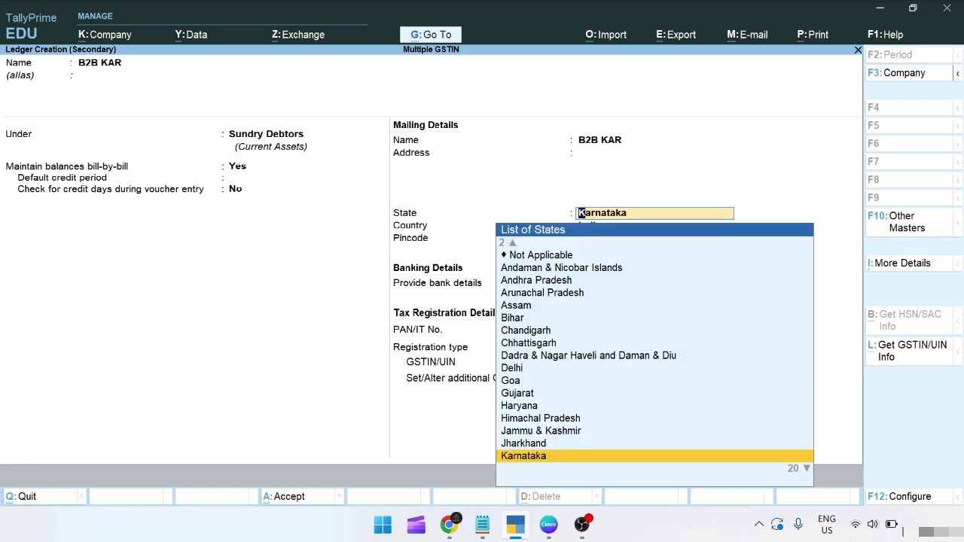
{"action": "key", "text": "Up"}
{"action": "key", "text": "Up"}
{"action": "key", "text": "Up"}
{"action": "key", "text": "Up"}
{"action": "key", "text": "Up"}
{"action": "key", "text": "Return"}
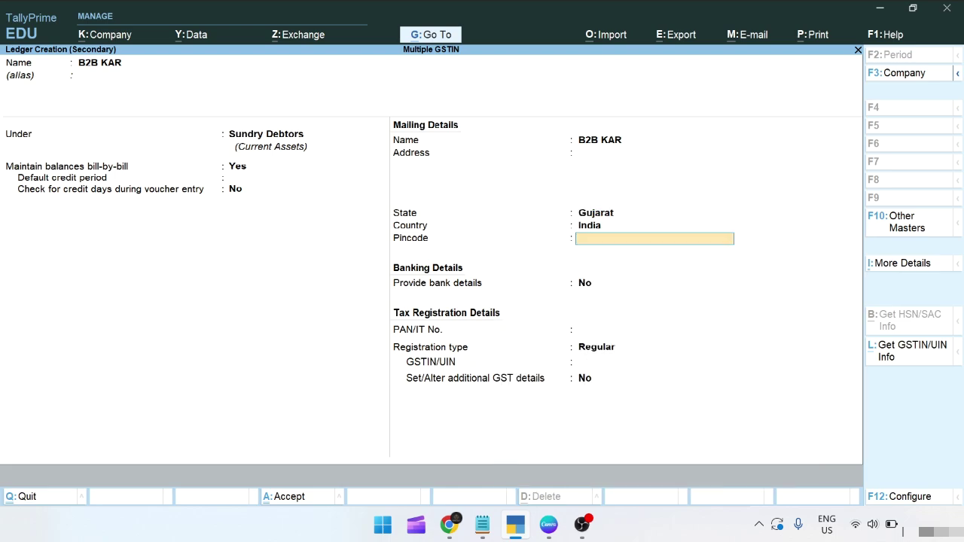
Step: Copy the Gujarat GST number from GSTINs.pdf in Chrome into the B2B KAR ledger's GSTIN/UIN, and save the ledger
{"action": "key", "text": "Return"}
{"action": "key", "text": "Return"}
{"action": "key", "text": "Return"}
{"action": "key", "text": "Return"}
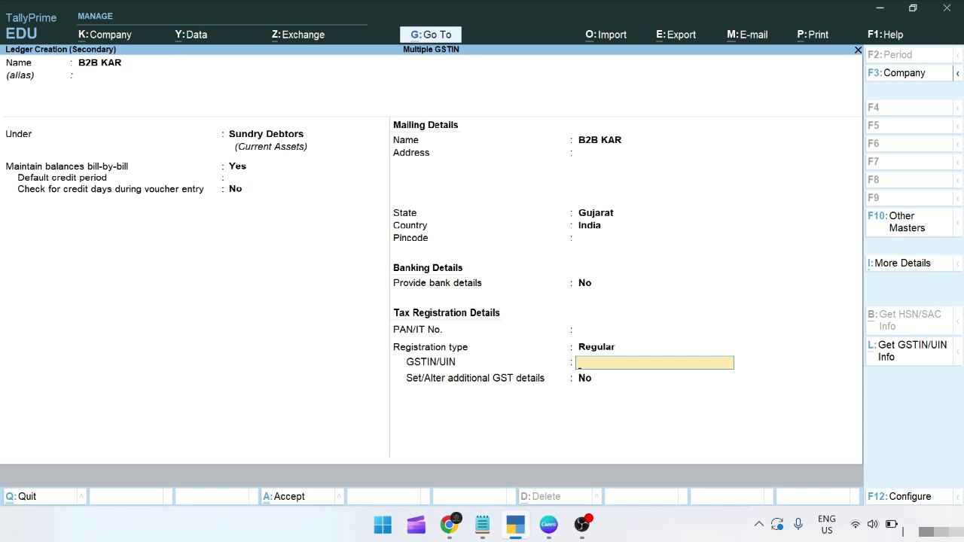
{"action": "key", "text": "alt+Tab"}
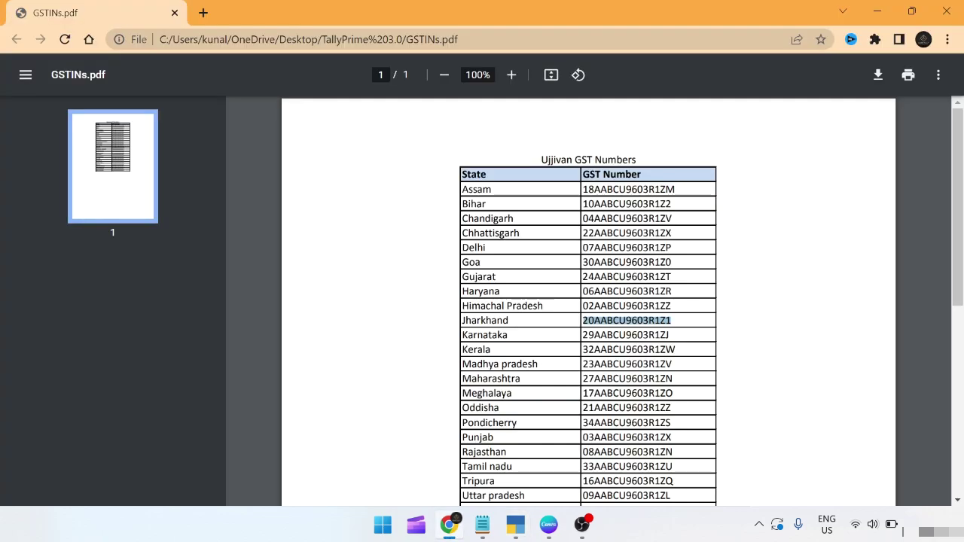
{"action": "double_click", "coordinate": [627, 277]}
{"action": "key", "text": "ctrl+c"}
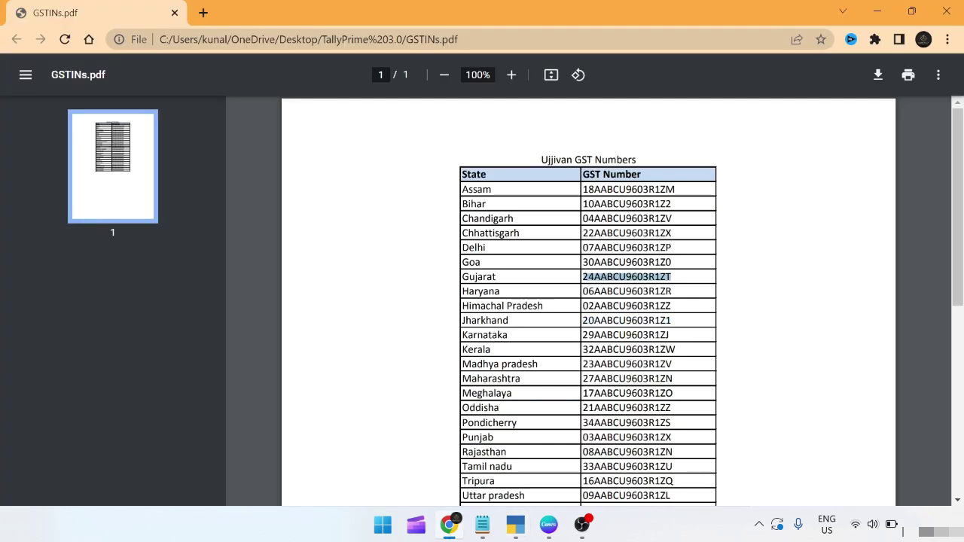
{"action": "key", "text": "alt+Tab"}
{"action": "key", "text": "ctrl+v"}
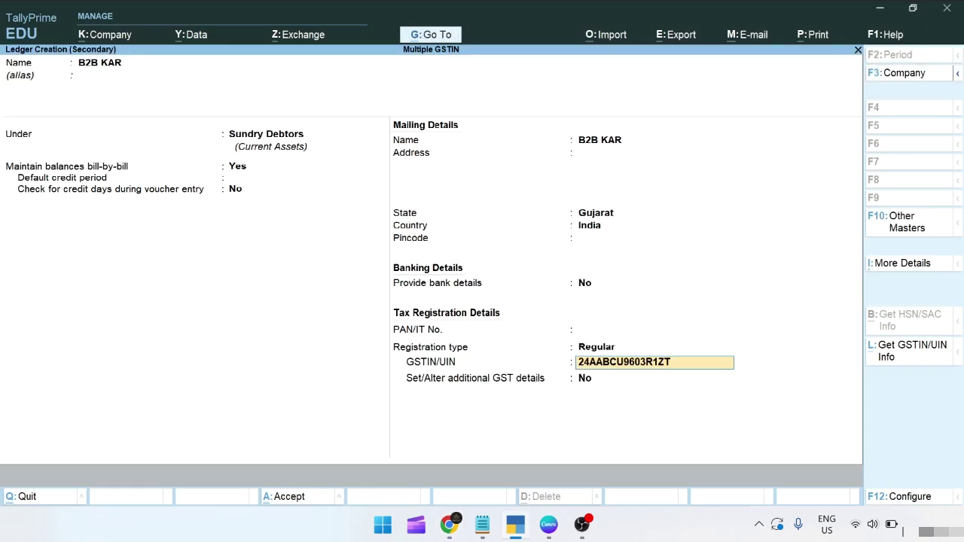
{"action": "key", "text": "Return"}
{"action": "key", "text": "ctrl+a"}
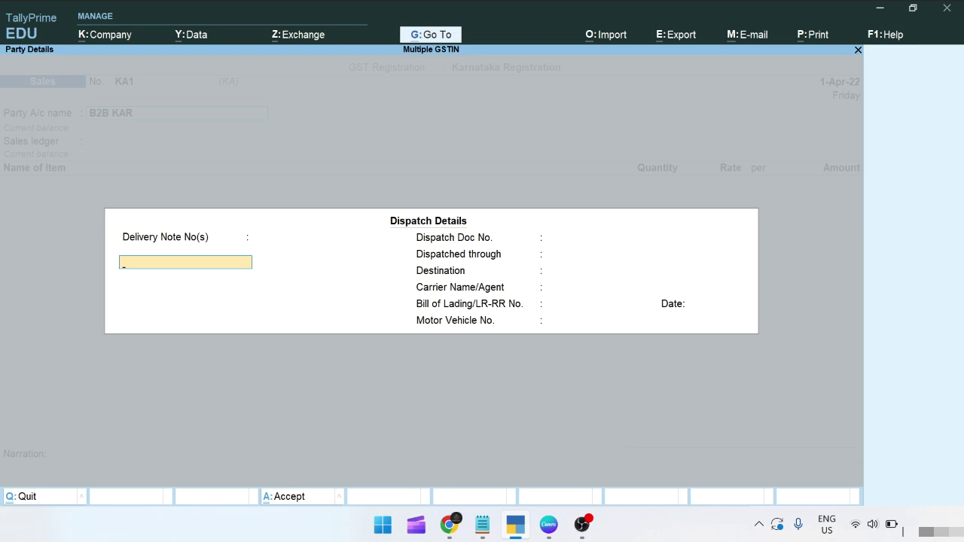
Step: Leave the dispatch details blank and accept the B2B KAR party details in the voucher
{"action": "key", "text": "Return"}
{"action": "key", "text": "Return"}
{"action": "key", "text": "Return"}
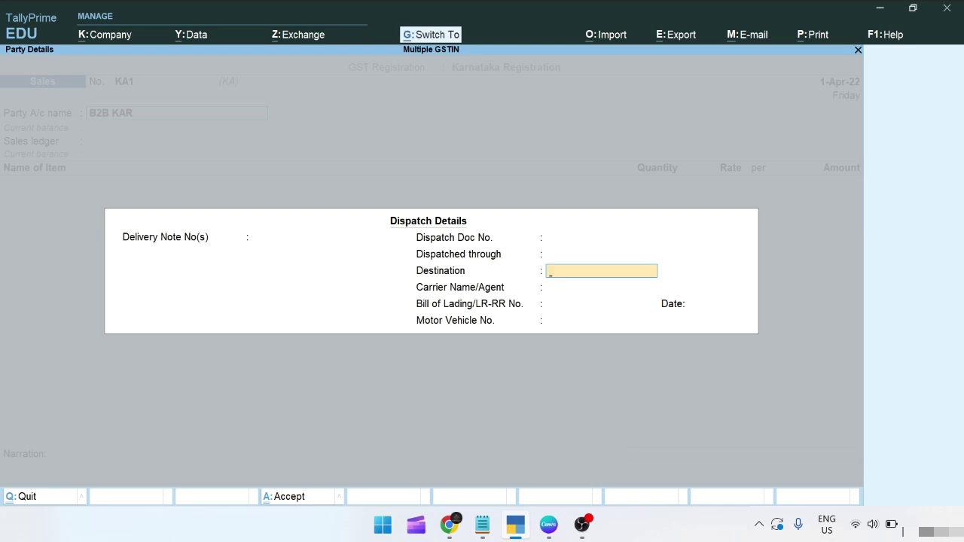
{"action": "key", "text": "ctrl+a"}
{"action": "key", "text": "Return"}
{"action": "key", "text": "Return"}
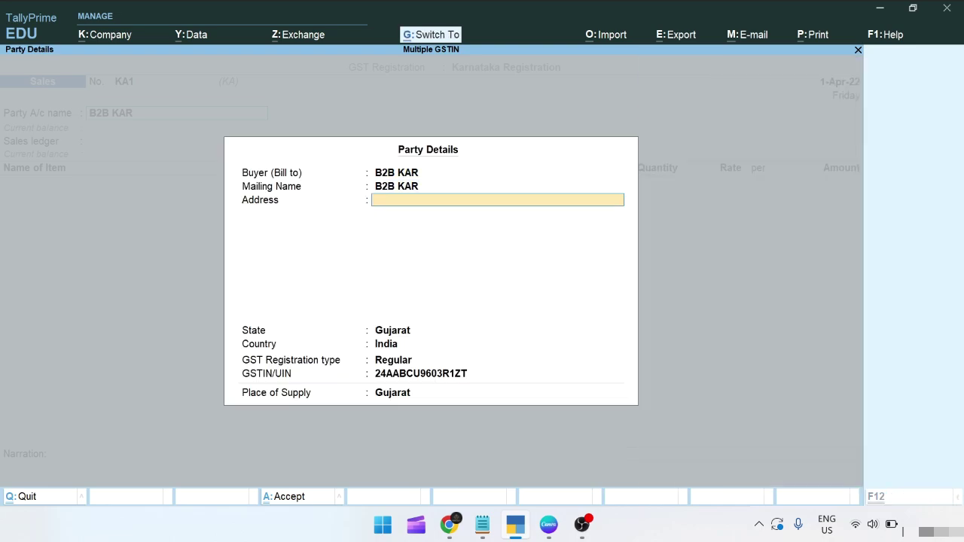
{"action": "key", "text": "ctrl+a"}
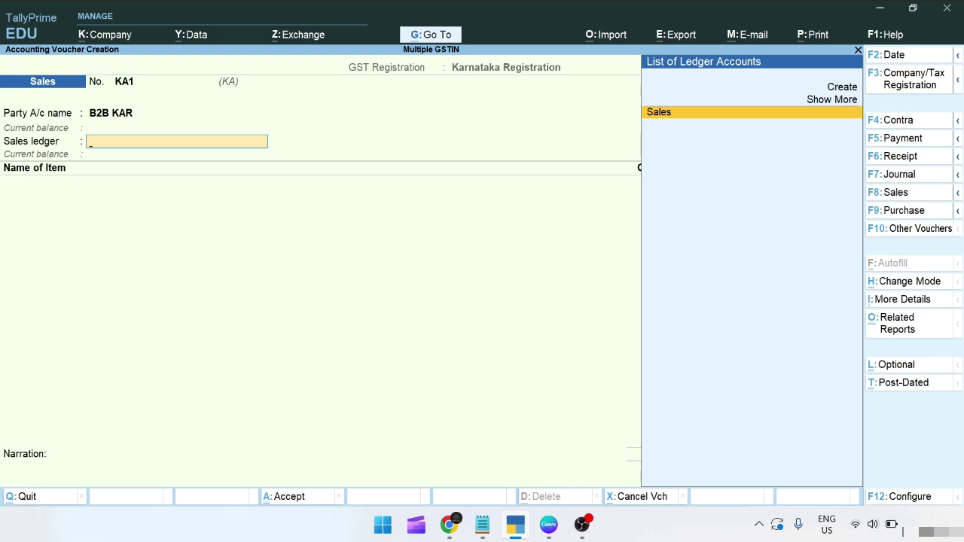
Step: Choose the Sales ledger and add 100 pic of Item @ 18% at a rate of 100.00, ending the item list
{"action": "key", "text": "Return"}
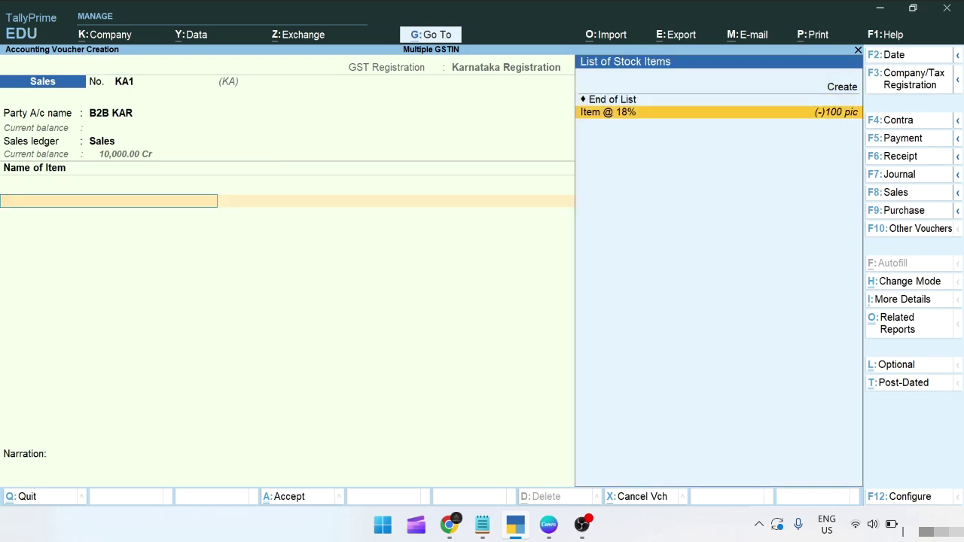
{"action": "key", "text": "Return"}
{"action": "type", "text": "100"}
{"action": "key", "text": "Return"}
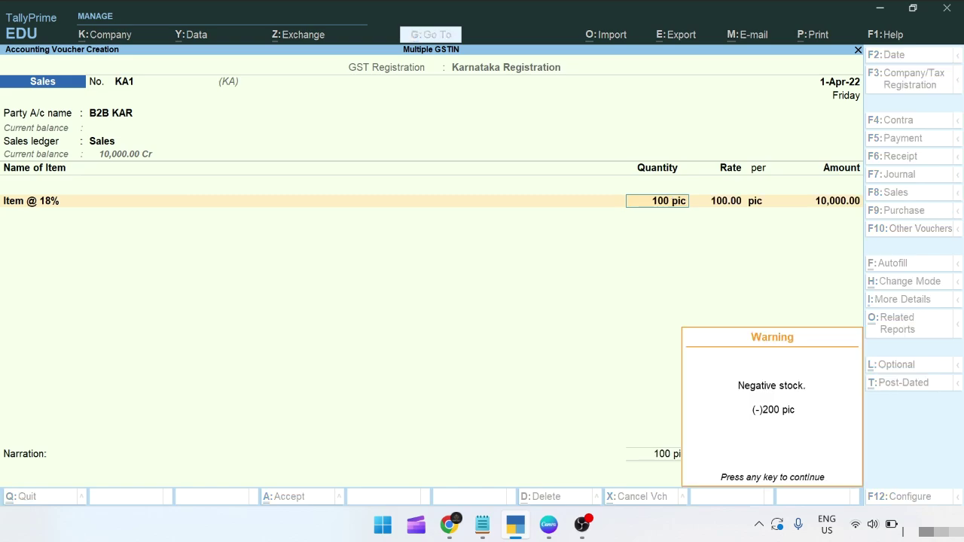
{"action": "key", "text": "Return"}
{"action": "key", "text": "Return"}
{"action": "key", "text": "Return"}
{"action": "key", "text": "Return"}
{"action": "key", "text": "Return"}
{"action": "key", "text": "Return"}
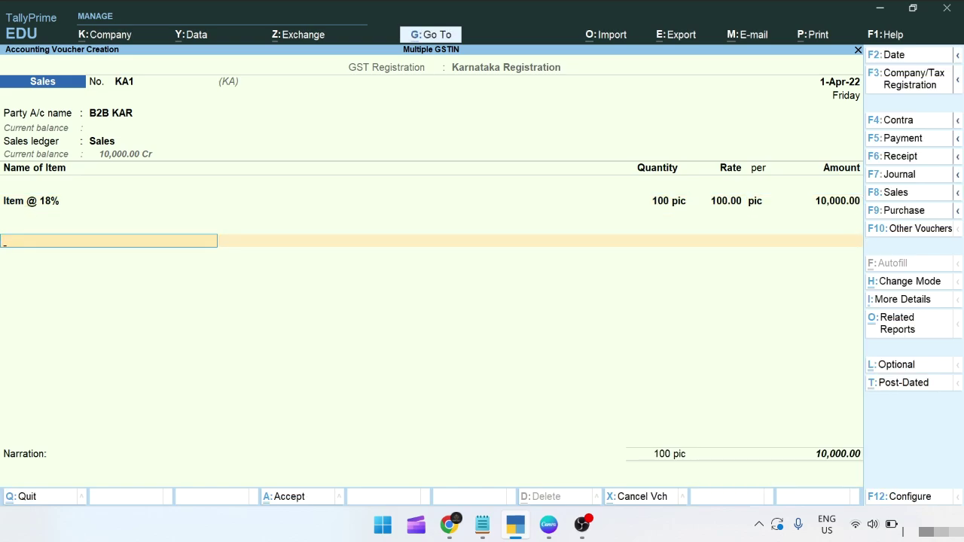
Step: Create an IGST ledger under Duties & Taxes with duty type GST and tax type IGST for the voucher, and save the Karnataka Sales voucher
{"action": "key", "text": "alt+c"}
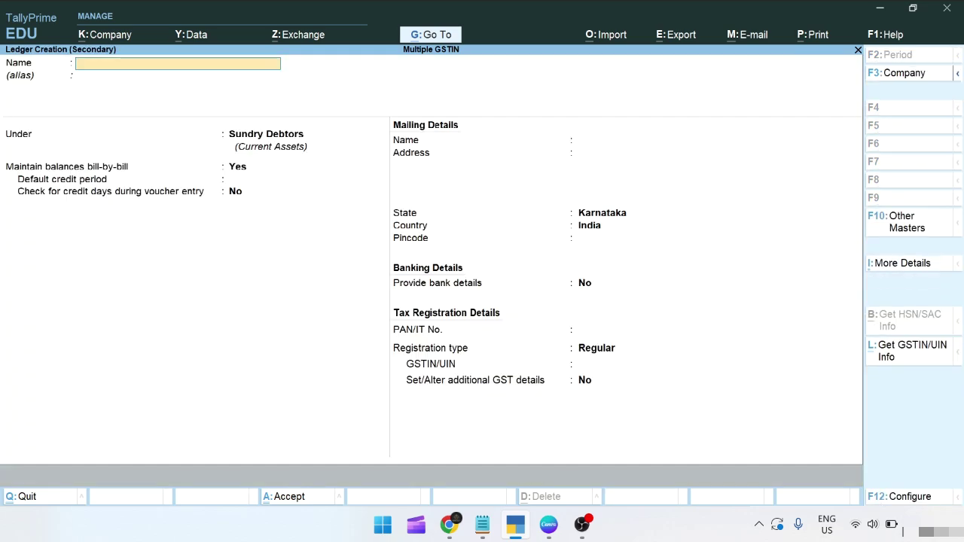
{"action": "type", "text": "IGST"}
{"action": "key", "text": "Return"}
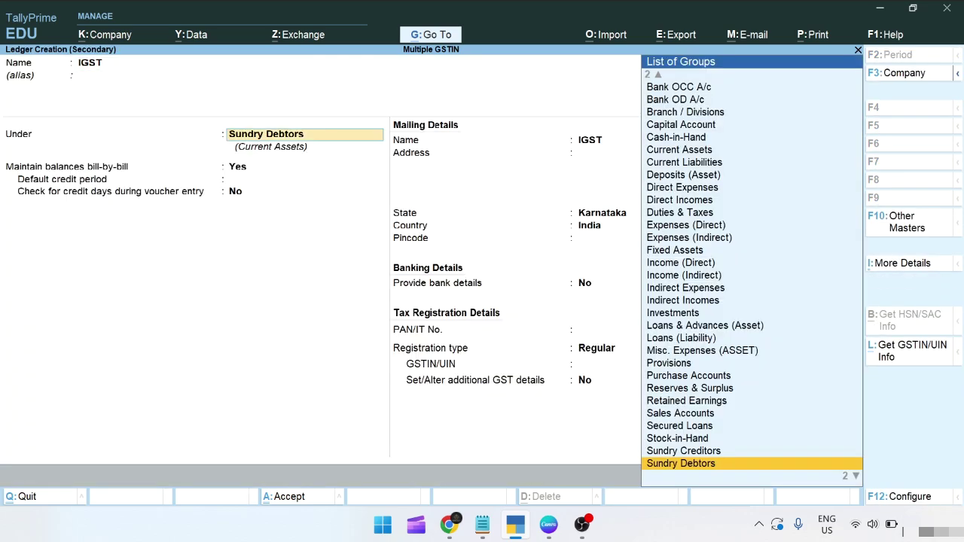
{"action": "type", "text": "Du"}
{"action": "key", "text": "Return"}
{"action": "key", "text": "Up"}
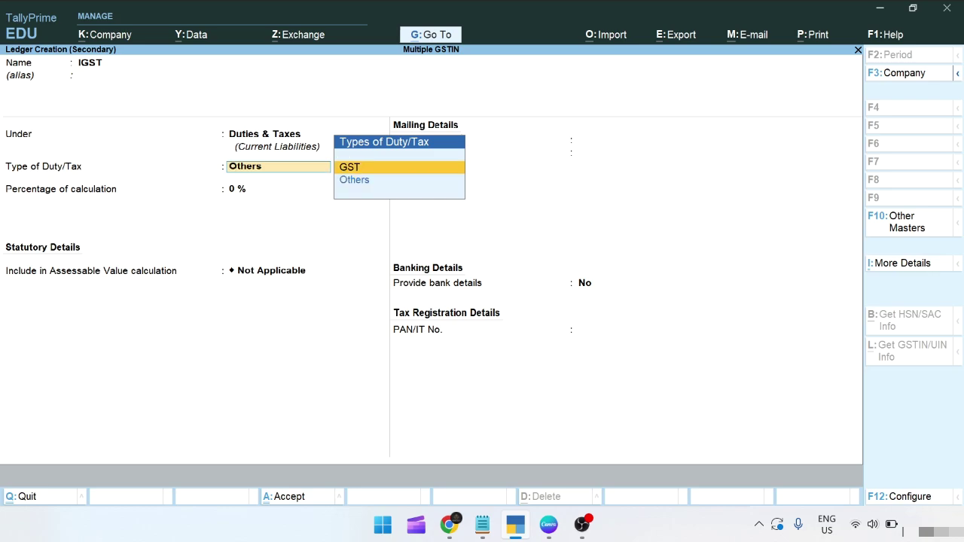
{"action": "key", "text": "Return"}
{"action": "key", "text": "Return"}
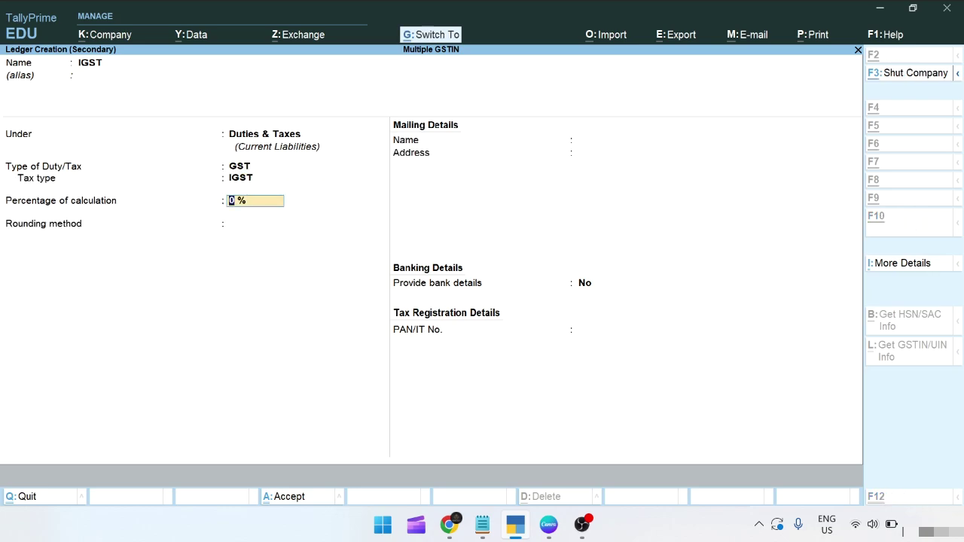
{"action": "key", "text": "ctrl+a"}
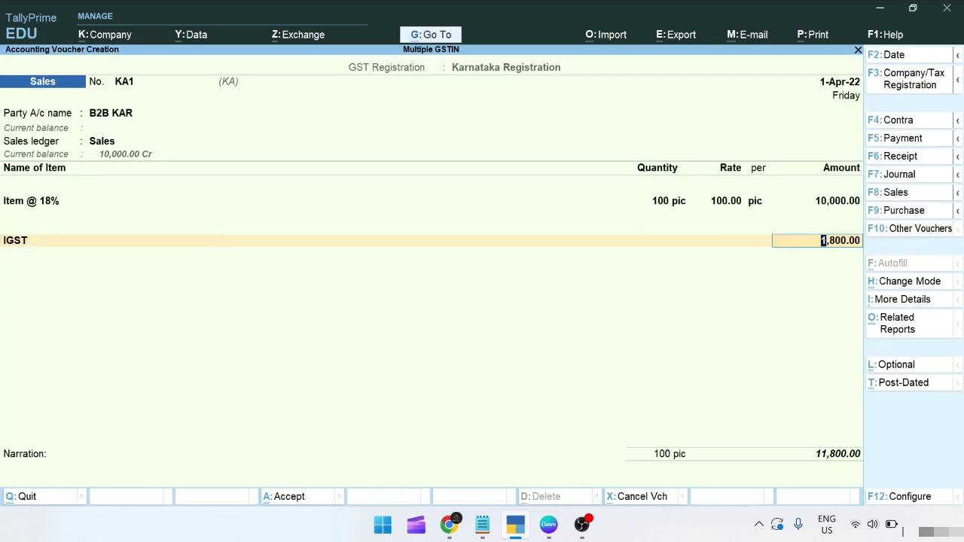
{"action": "key", "text": "ctrl"}
{"action": "key", "text": "ctrl+a"}
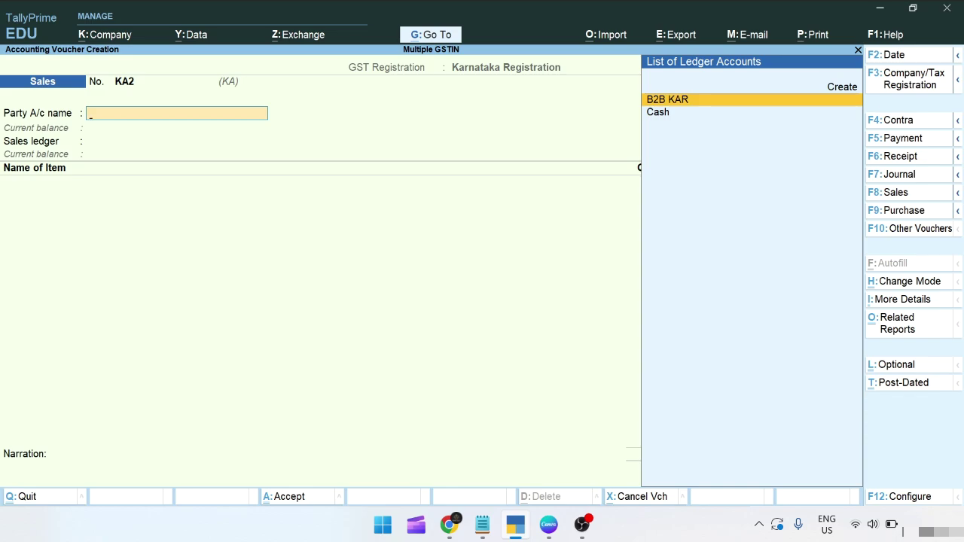
Step: Leave voucher entry and review the Track GST Return Activities report for all registrations
{"action": "key", "text": "Escape"}
{"action": "key", "text": "Up"}
{"action": "key", "text": "Up"}
{"action": "key", "text": "Up"}
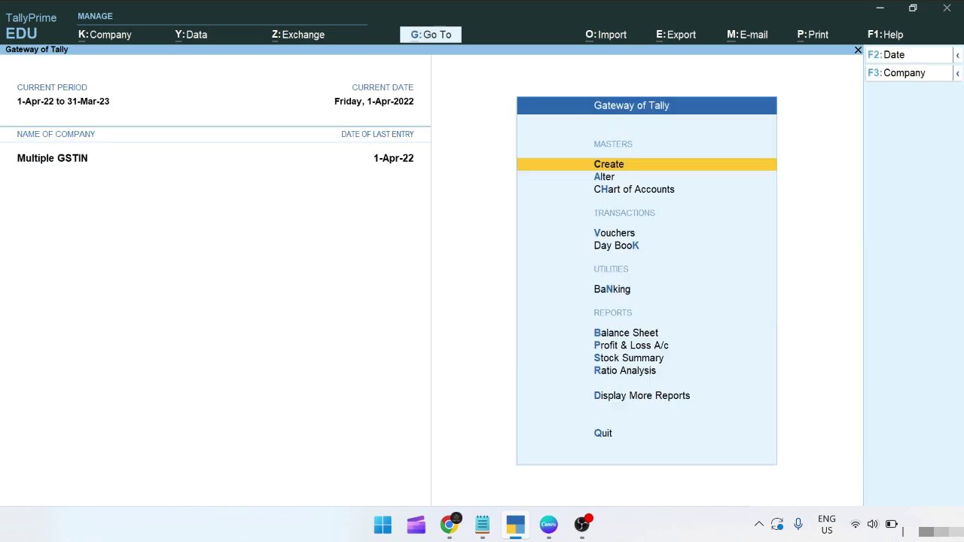
{"action": "key", "text": "d"}
{"action": "key", "text": "g"}
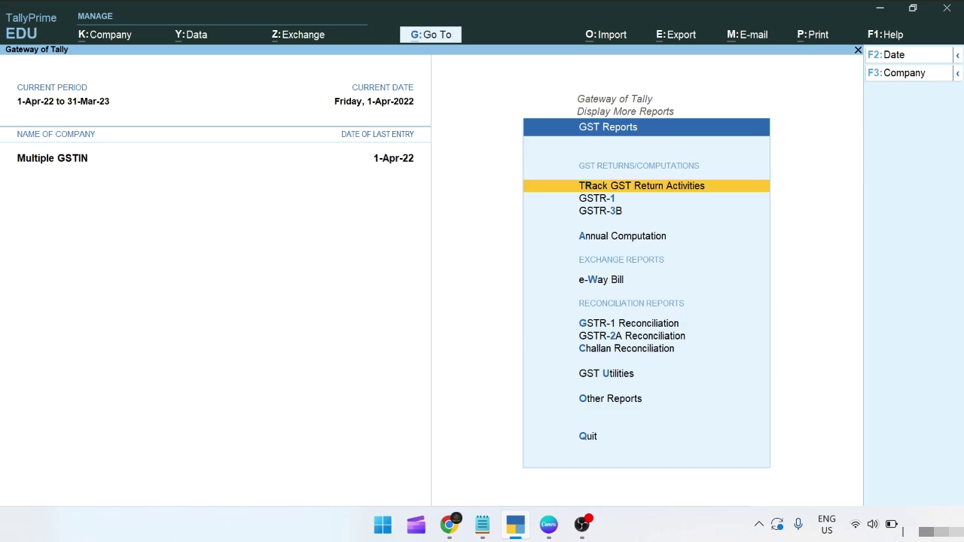
{"action": "key", "text": "Return"}
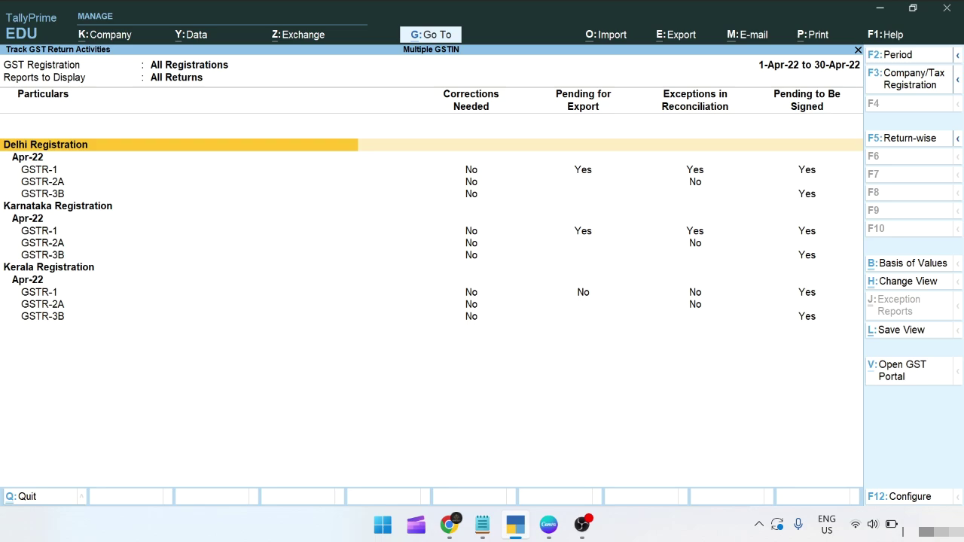
{"action": "key", "text": "Escape"}
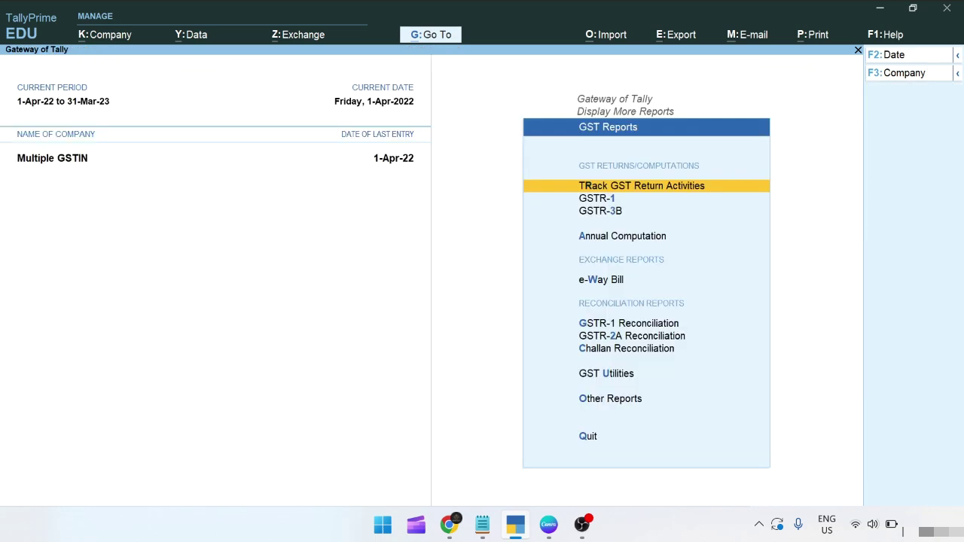
Step: View the GSTR-1 report for all registrations, and switch it to Delhi Registration
{"action": "key", "text": "Down"}
{"action": "key", "text": "Return"}
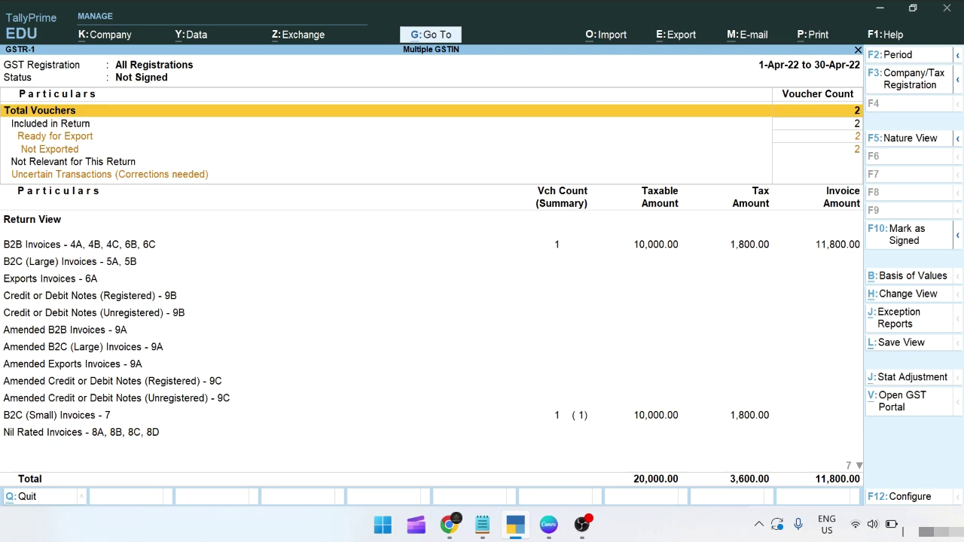
{"action": "key", "text": "F3"}
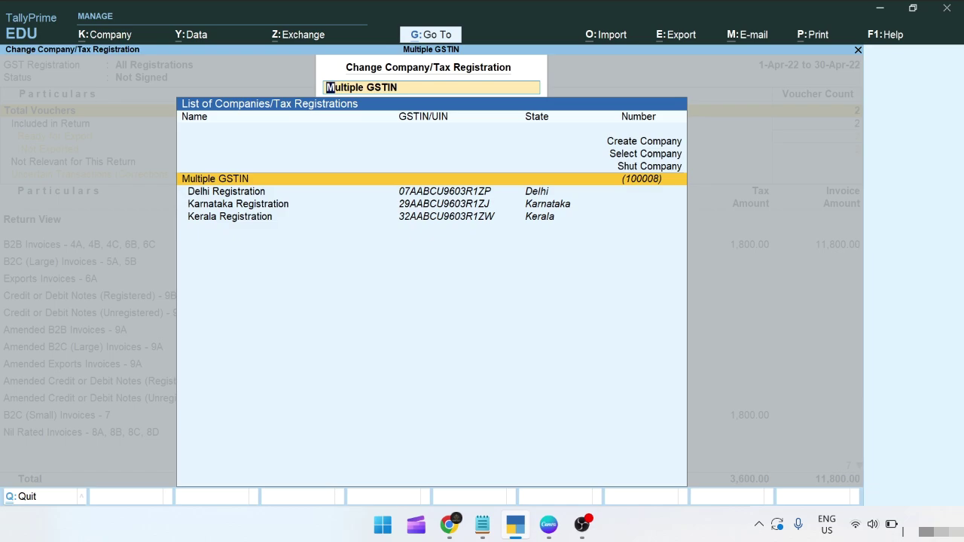
{"action": "key", "text": "Down"}
{"action": "key", "text": "Return"}
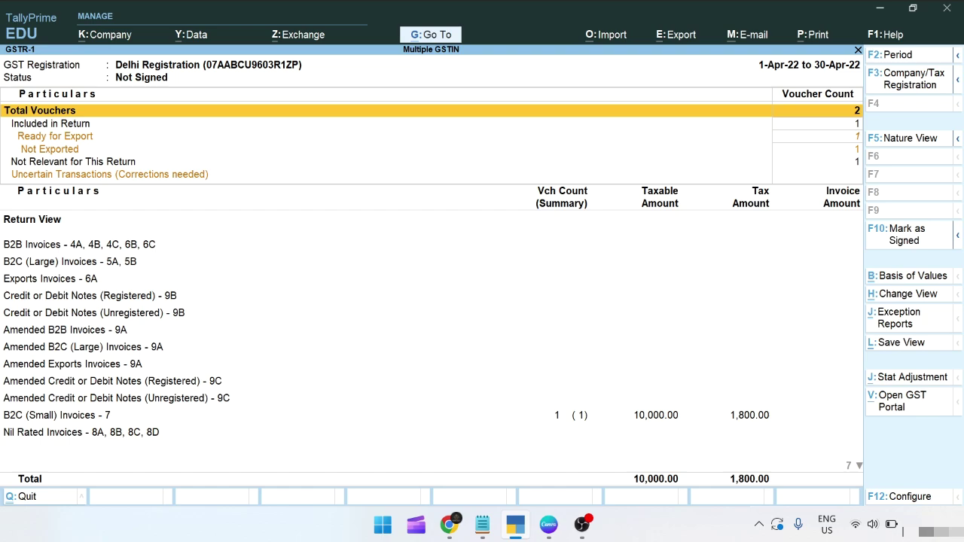
{"action": "key", "text": "Down"}
{"action": "key", "text": "Down"}
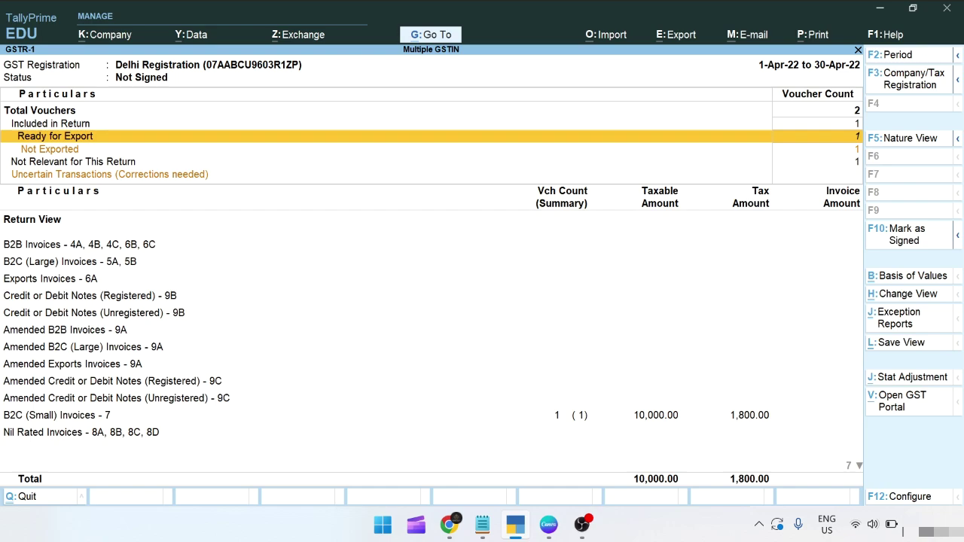
Step: Switch the GSTR-1 report to Kerala Registration, review it, and return to the Gateway of Tally
{"action": "key", "text": "F3"}
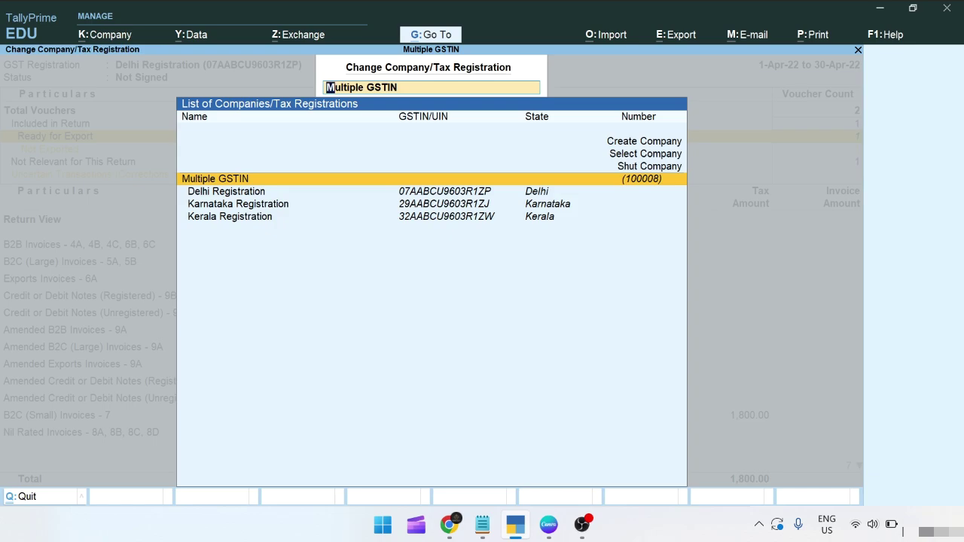
{"action": "key", "text": "Down"}
{"action": "key", "text": "Down"}
{"action": "key", "text": "Down"}
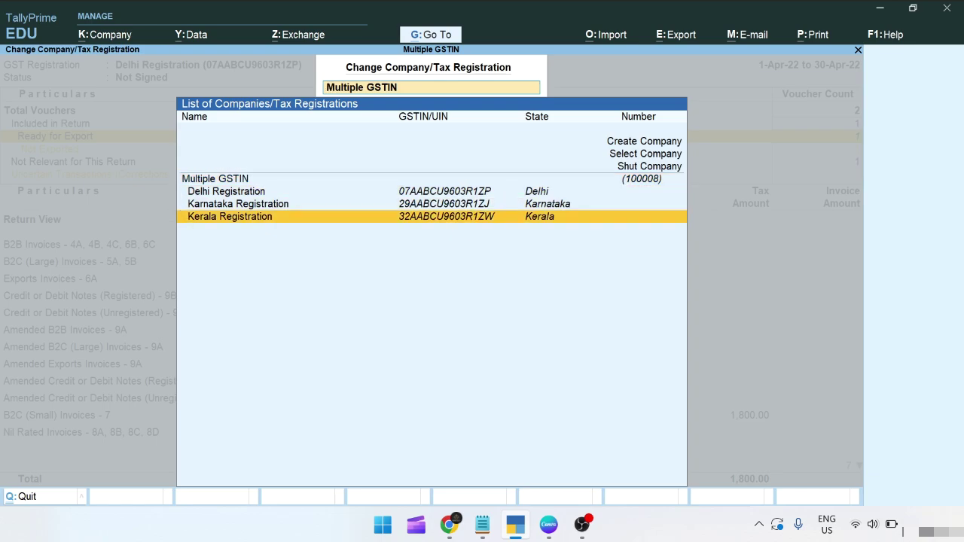
{"action": "key", "text": "Return"}
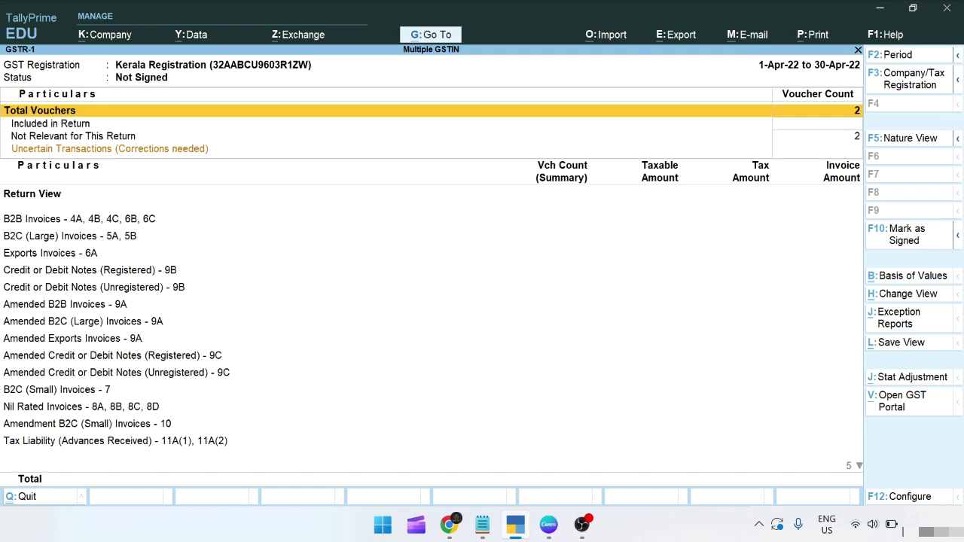
{"action": "key", "text": "Escape"}
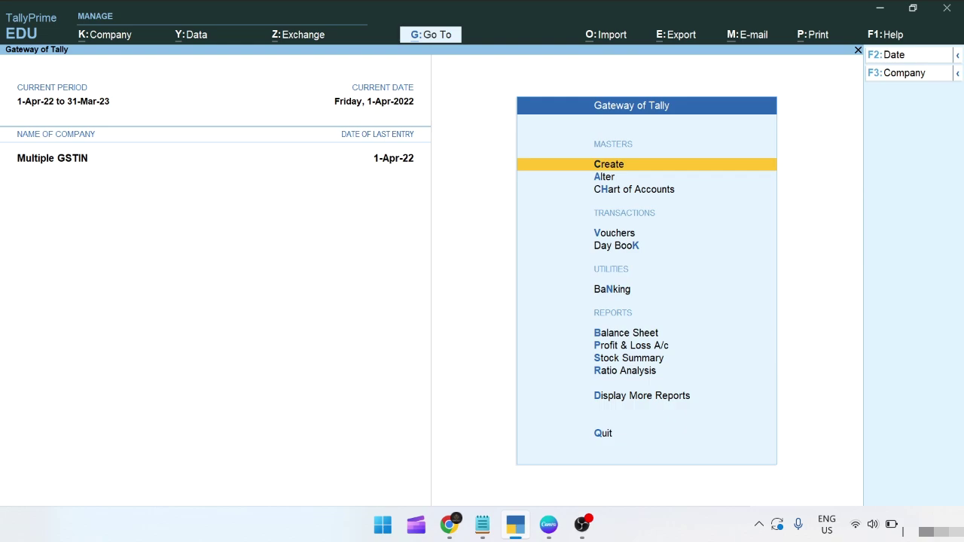
{"action": "key", "text": "super+d"}
{"action": "right_click", "coordinate": [699, 92]}
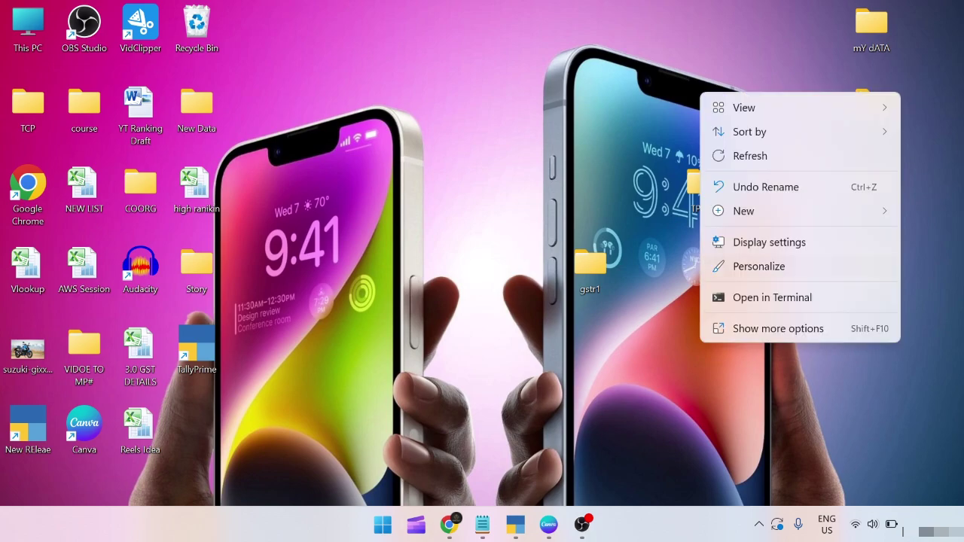
{"action": "mouse_move", "coordinate": [791, 211]}
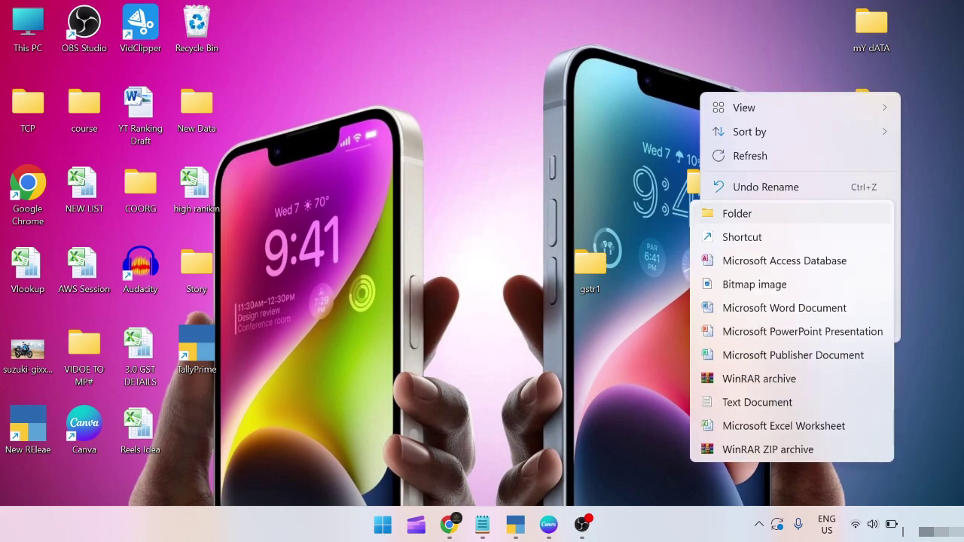
{"action": "key", "text": "Escape"}
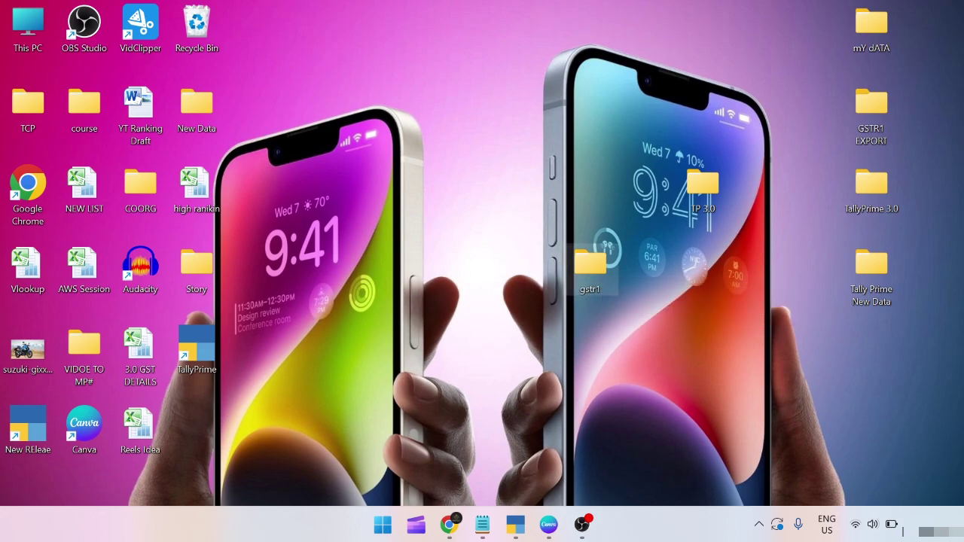
Step: Move the Delhi and Karnataka Registration JSON files from the desktop's gstr1 folder into the TP 3.0 folder, and return to TallyPrime
{"action": "double_click", "coordinate": [590, 268]}
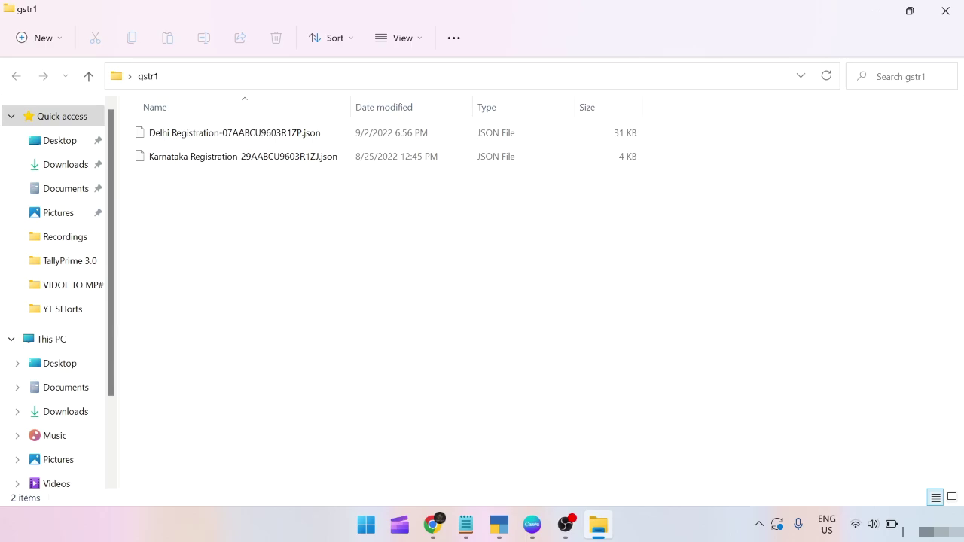
{"action": "key", "text": "ctrl+a"}
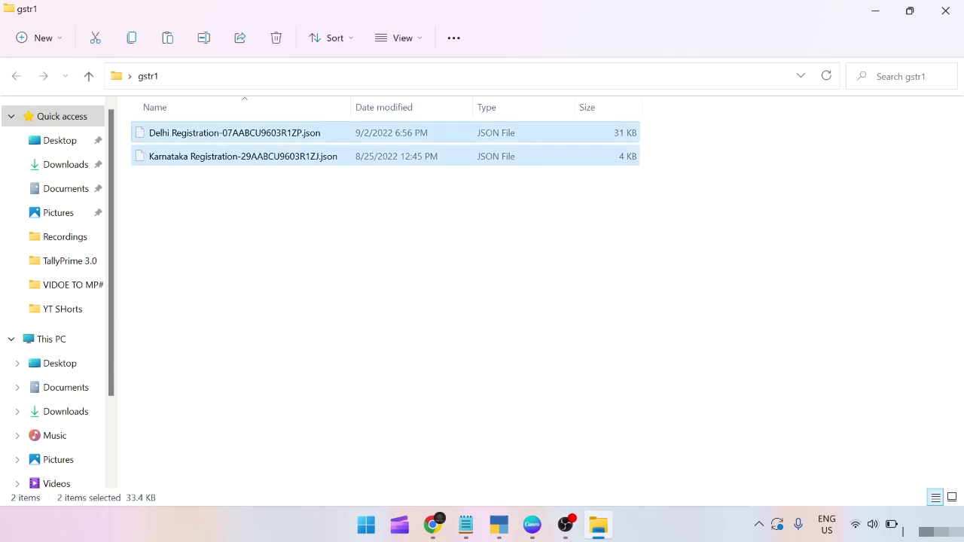
{"action": "left_click", "coordinate": [876, 10]}
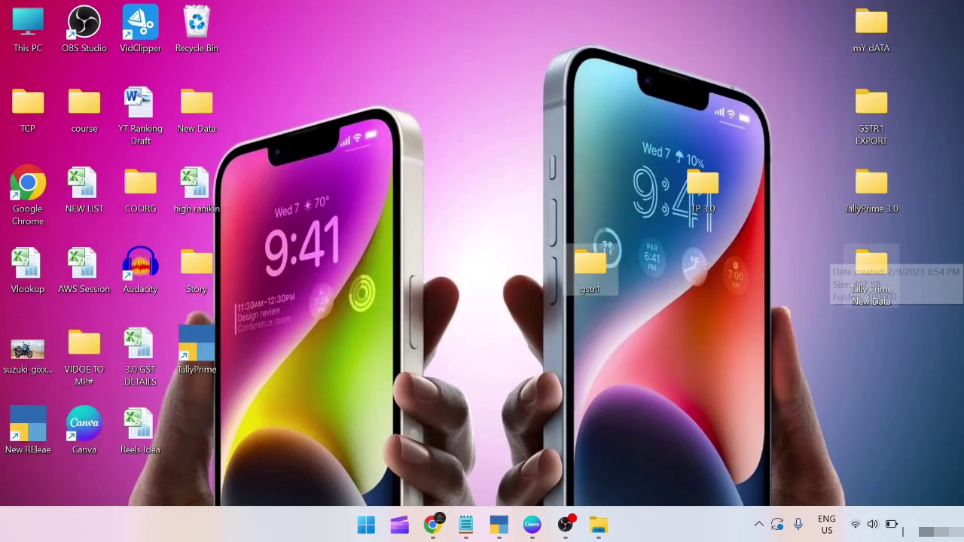
{"action": "double_click", "coordinate": [702, 188]}
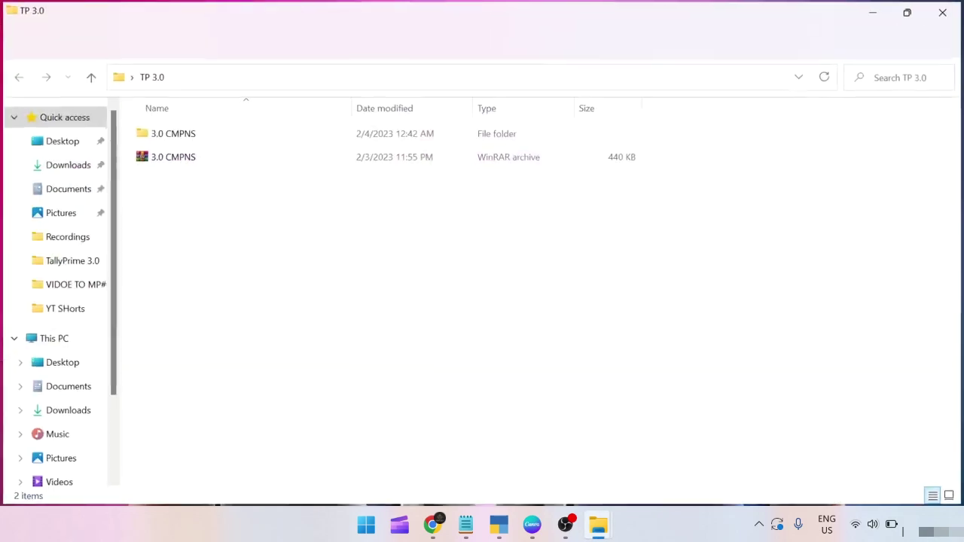
{"action": "key", "text": "ctrl+v"}
{"action": "key", "text": "alt+Tab"}
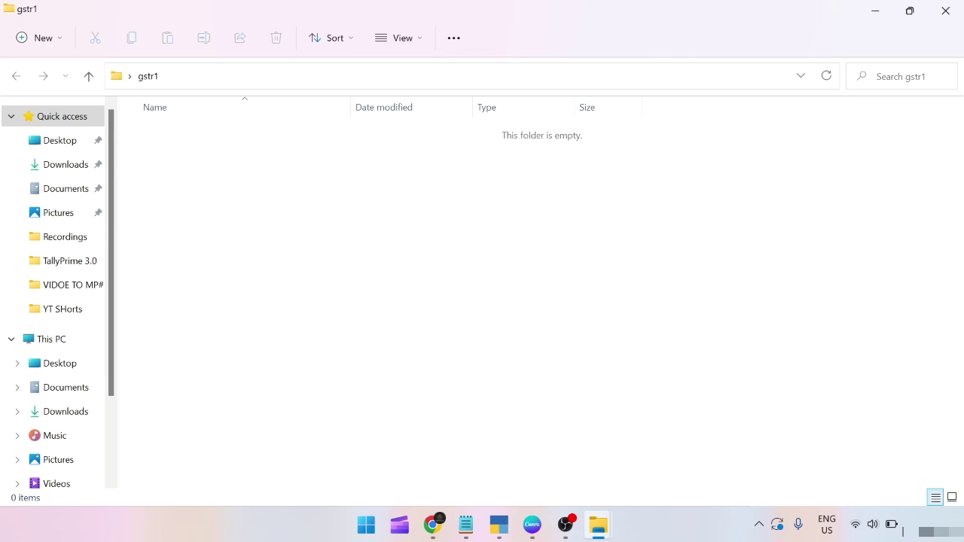
{"action": "key", "text": "alt+F4"}
{"action": "key", "text": "alt+Tab"}
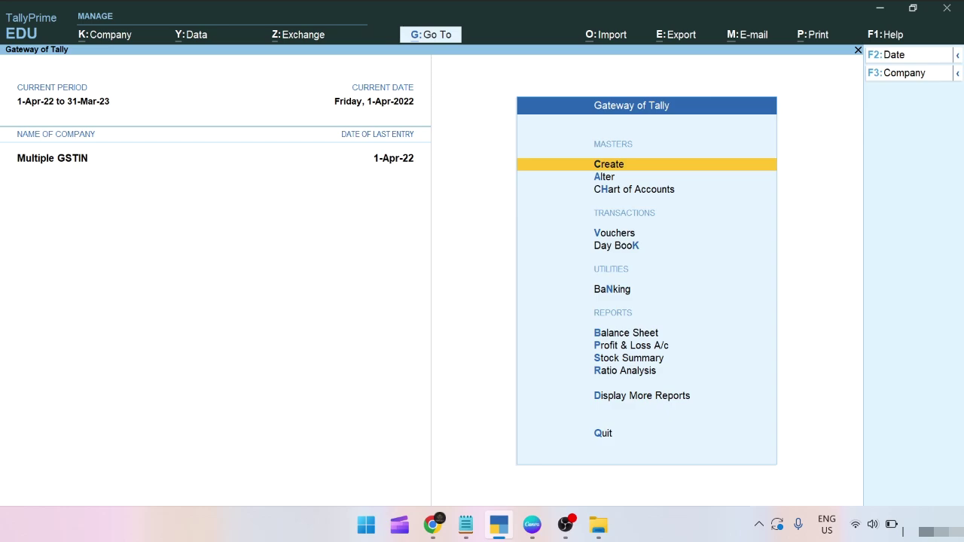
Step: Create a new folder on the desktop
{"action": "key", "text": "super+d"}
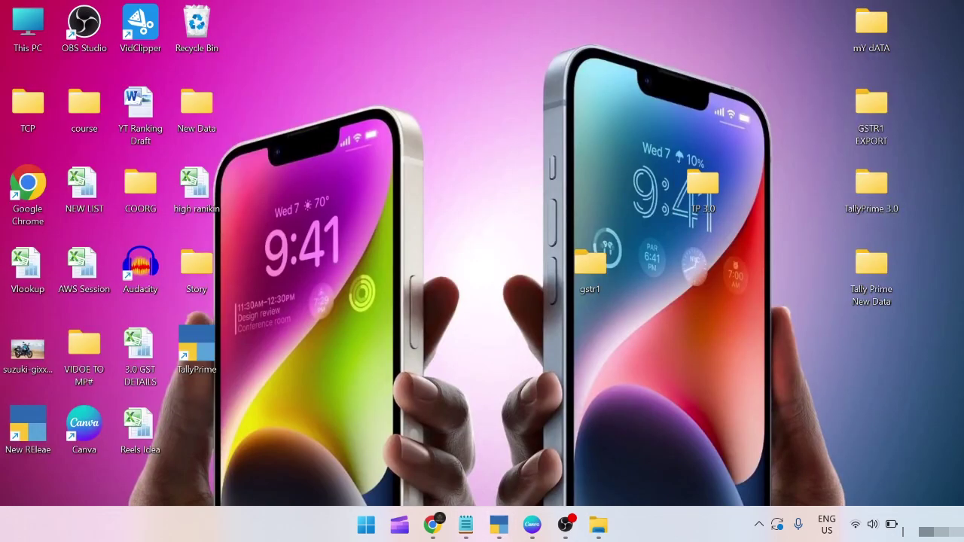
{"action": "right_click", "coordinate": [672, 83]}
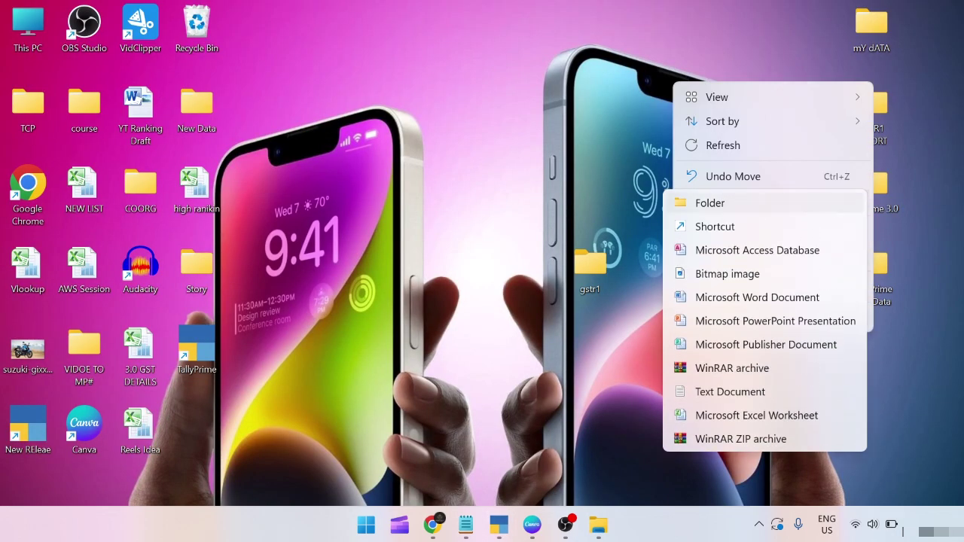
{"action": "left_click", "coordinate": [709, 203]}
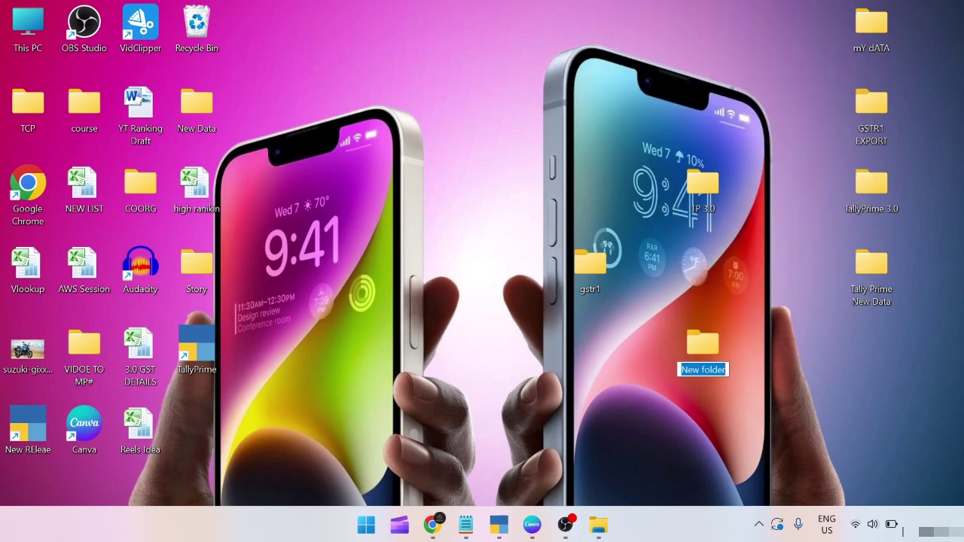
Step: Open the desktop's gstr1 folder, select its full path, and switch back to TallyPrime
{"action": "double_click", "coordinate": [589, 268]}
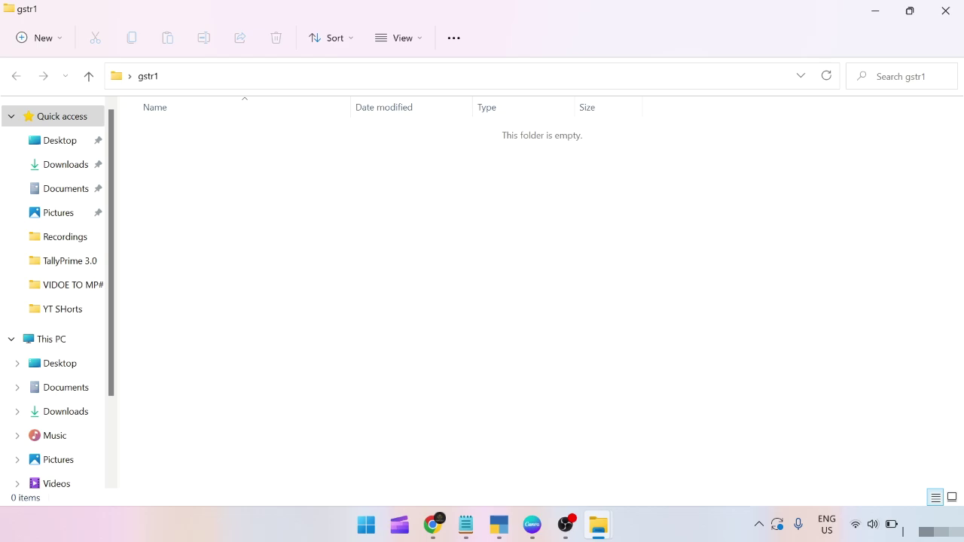
{"action": "left_click", "coordinate": [280, 77]}
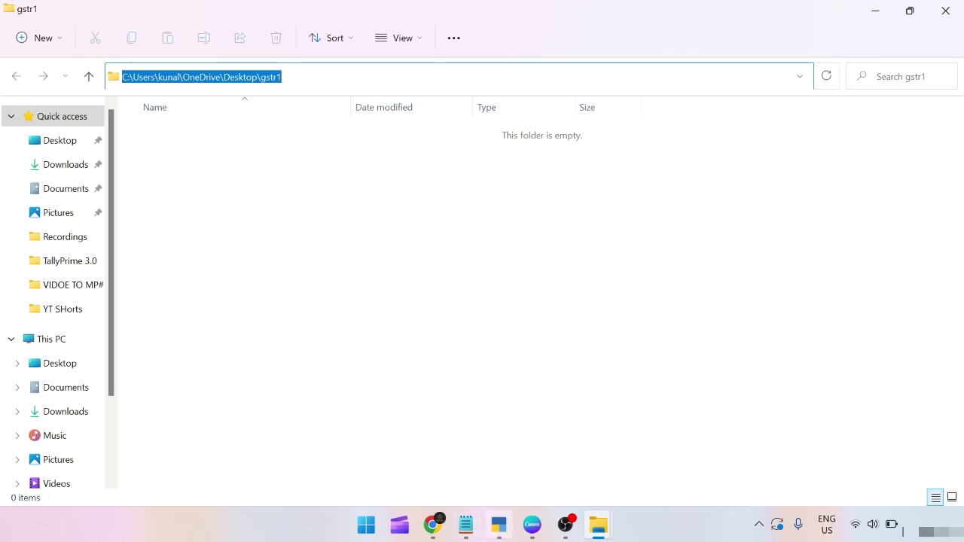
{"action": "left_click", "coordinate": [498, 525]}
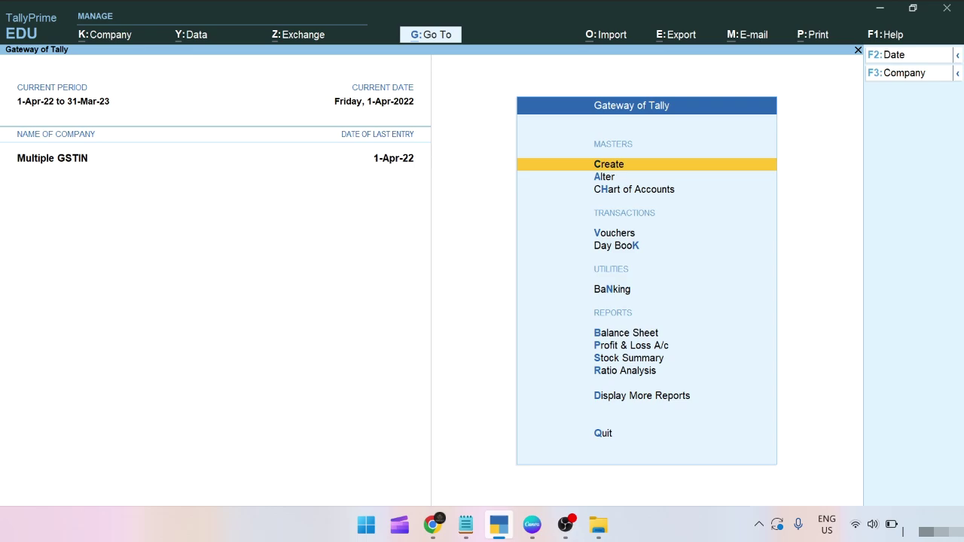
Step: Open the GSTR-1 report from the GST reports
{"action": "key", "text": "d"}
{"action": "key", "text": "g"}
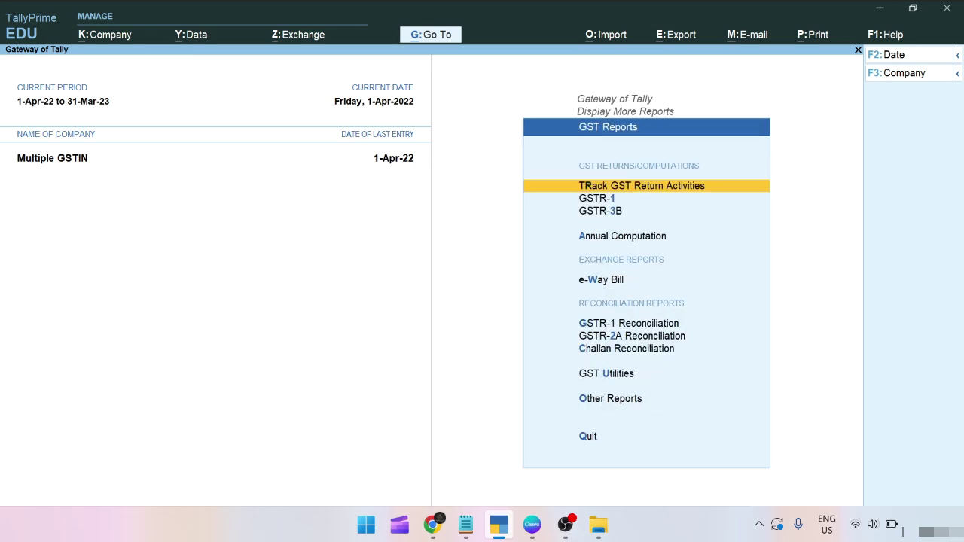
{"action": "key", "text": "Down"}
{"action": "key", "text": "Return"}
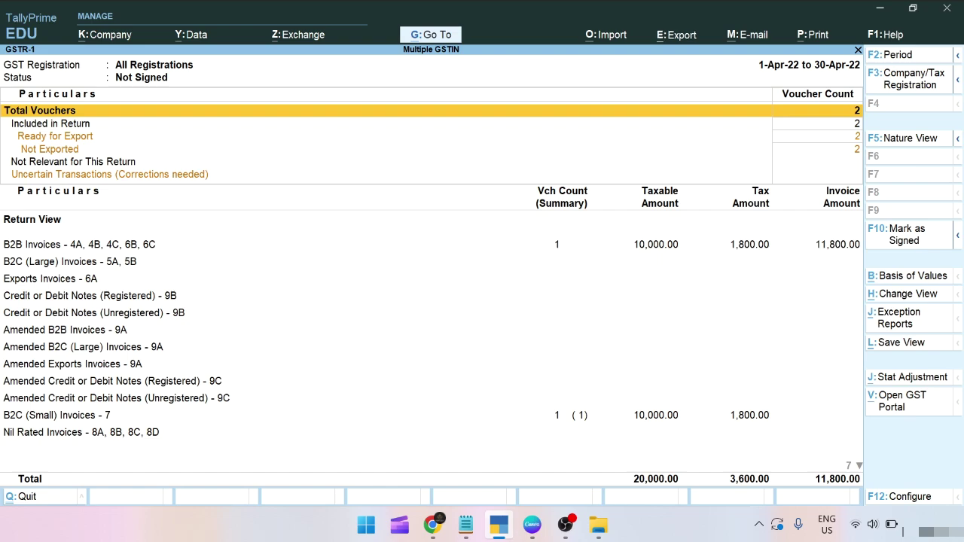
Step: Start the GST Returns export of GSTR-1 for the Delhi and Karnataka registrations, bringing up its export settings
{"action": "key", "text": "alt+e"}
{"action": "key", "text": "Down"}
{"action": "key", "text": "Down"}
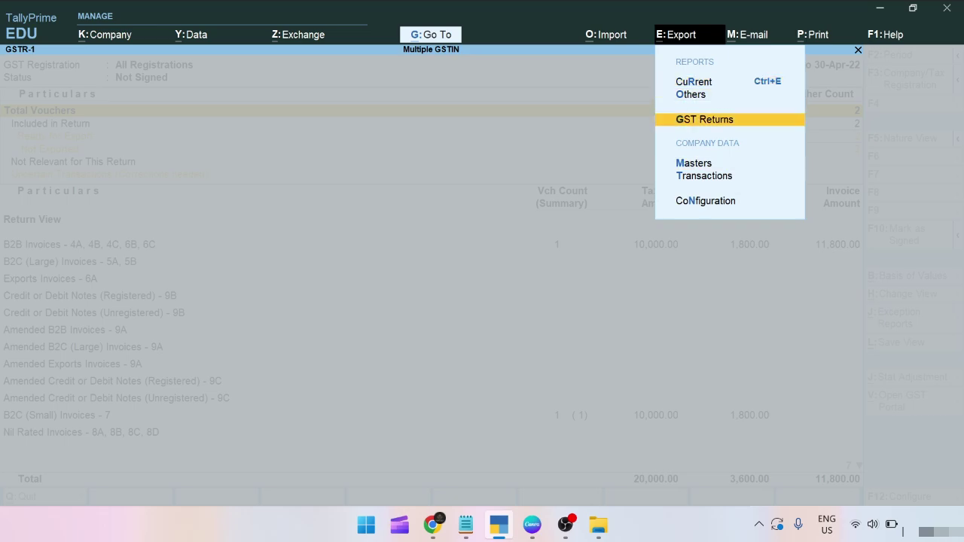
{"action": "key", "text": "Return"}
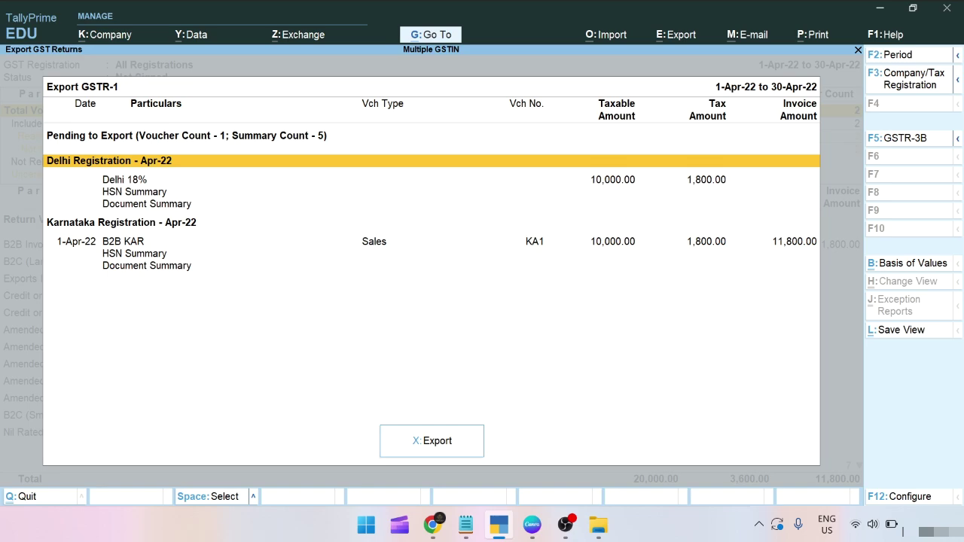
{"action": "key", "text": "x"}
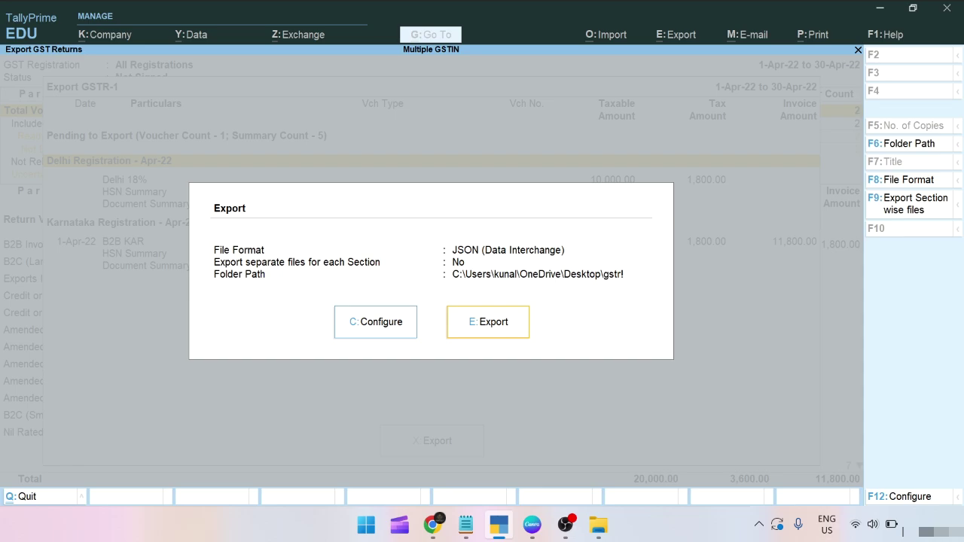
Step: Open the export configuration and choose JSON (Data Interchange) as the file format
{"action": "key", "text": "c"}
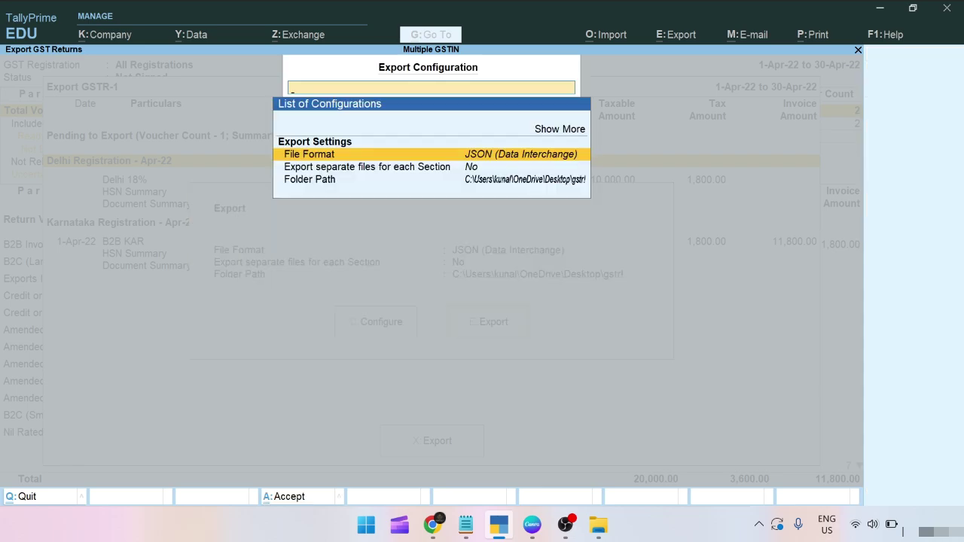
{"action": "key", "text": "Return"}
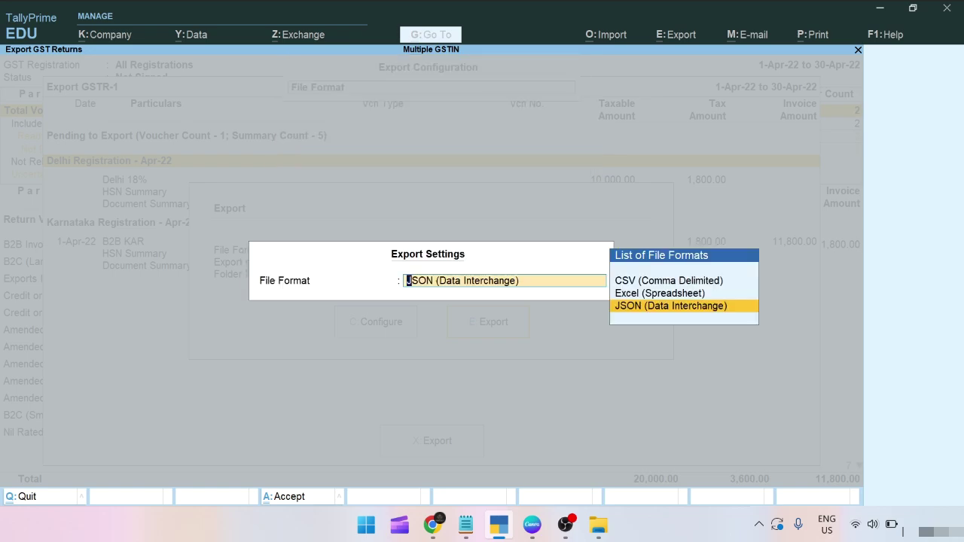
{"action": "key", "text": "Return"}
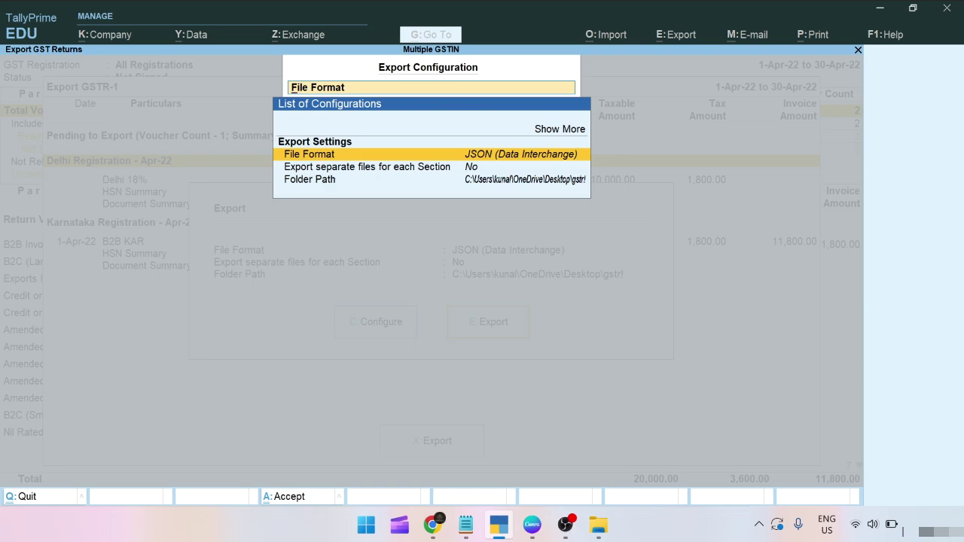
Step: Correct the export folder path so it ends in gstr1 on the desktop, and accept the export configuration
{"action": "key", "text": "Down"}
{"action": "key", "text": "Down"}
{"action": "key", "text": "Return"}
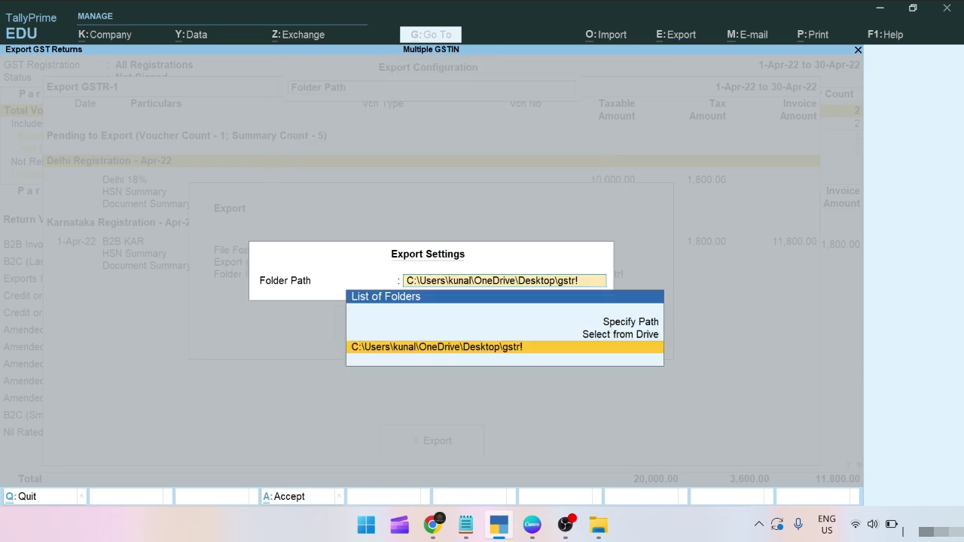
{"action": "key", "text": "End"}
{"action": "key", "text": "BackSpace"}
{"action": "type", "text": "1"}
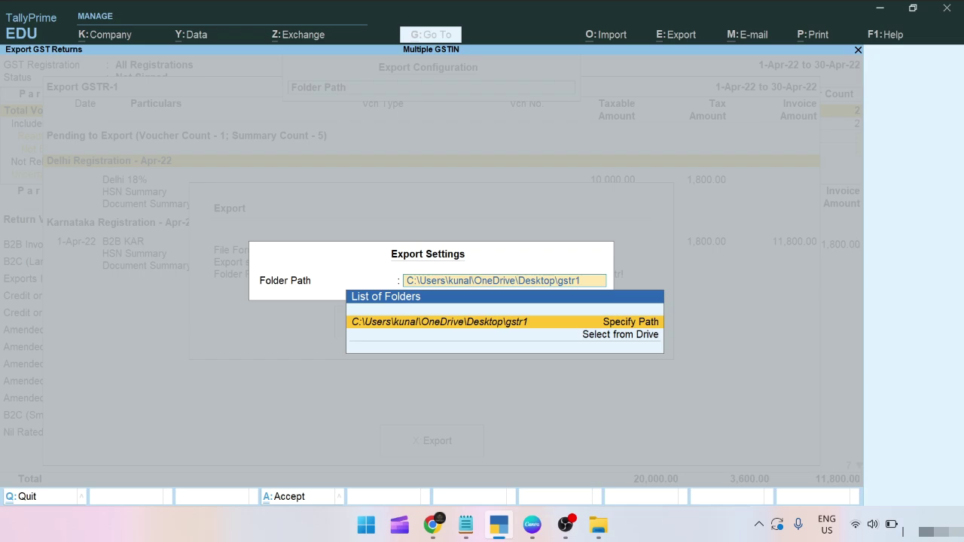
{"action": "key", "text": "Return"}
{"action": "key", "text": "Return"}
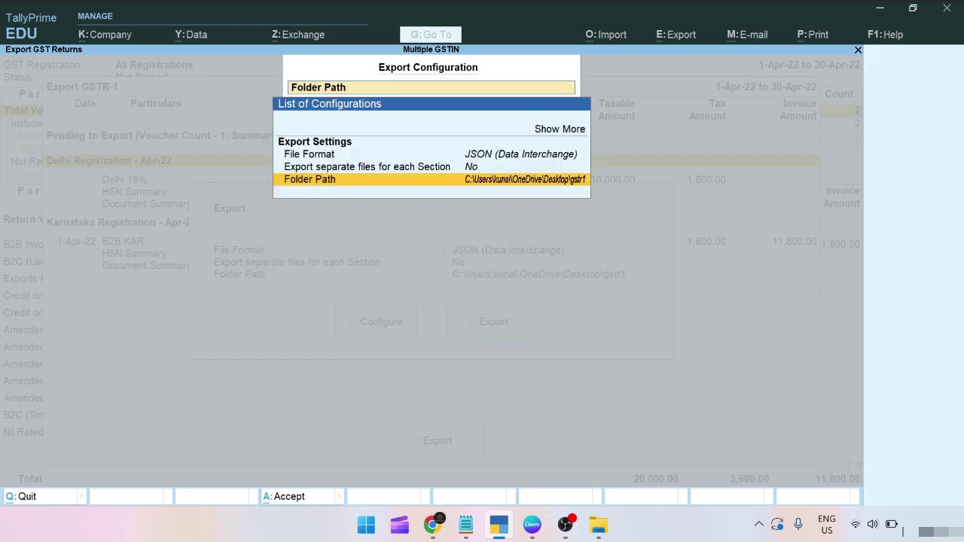
{"action": "key", "text": "ctrl+a"}
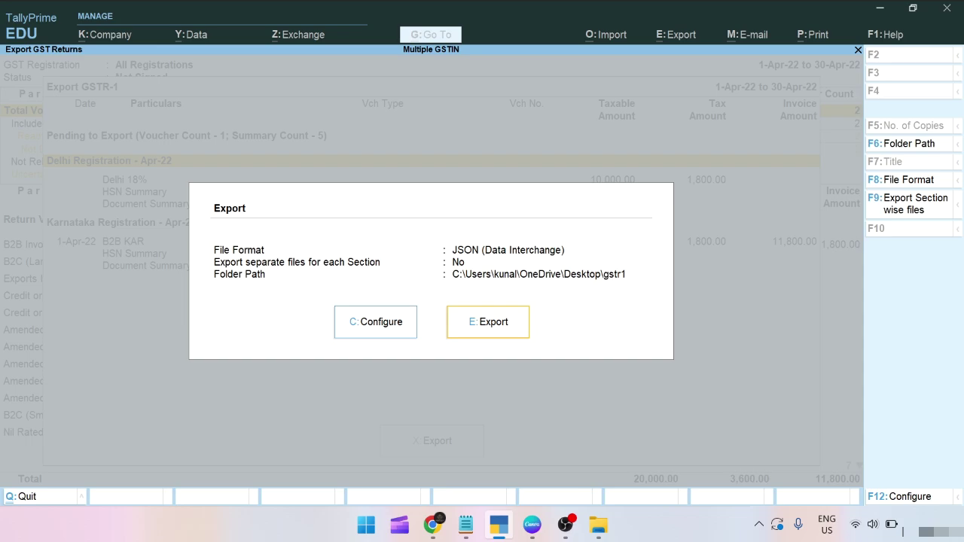
Step: Switch to the gstr1 folder window in File Explorer
{"action": "mouse_move", "coordinate": [598, 525]}
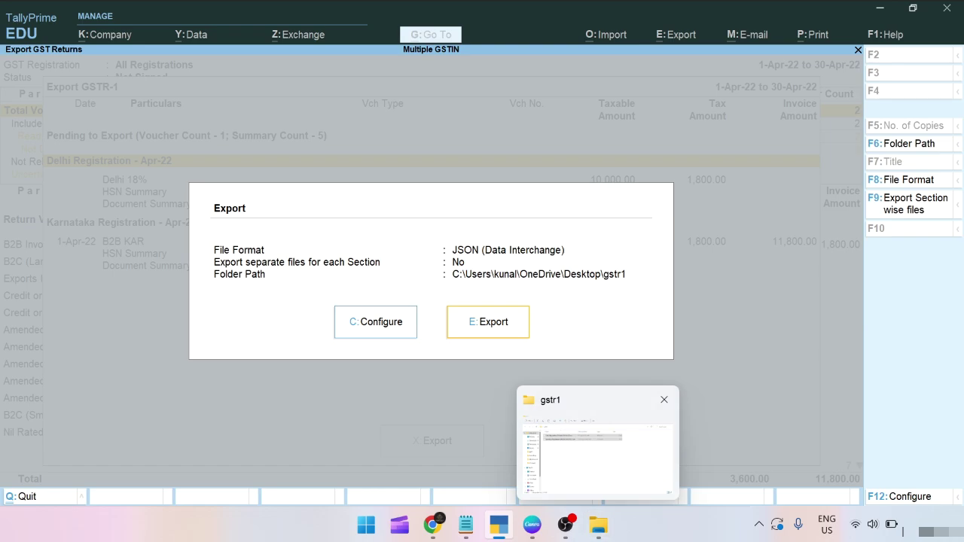
{"action": "left_click", "coordinate": [598, 444]}
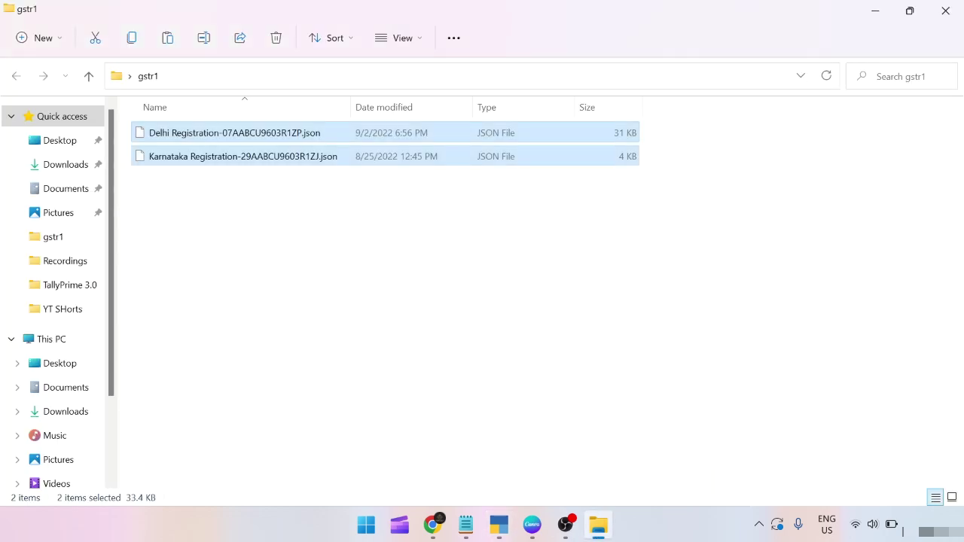